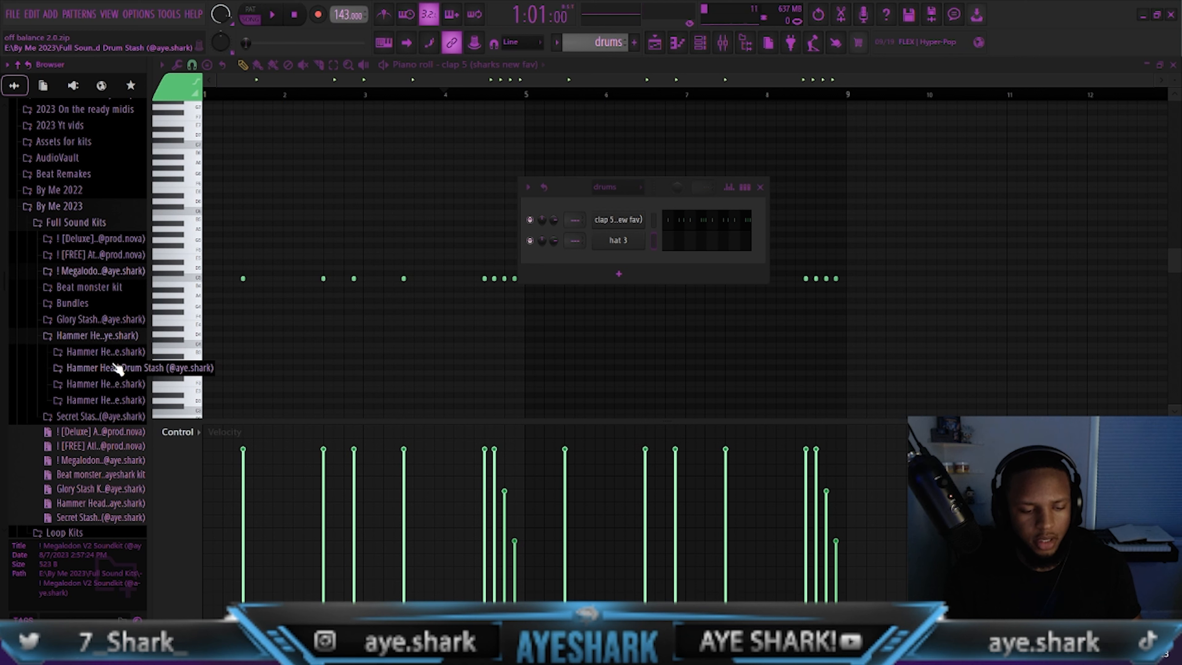
# Load the star top MIDI from the Hammer Head Drum Midi Kit's Hi Hat patterns into hat 3's piano roll and play it
pyautogui.click(121, 356)
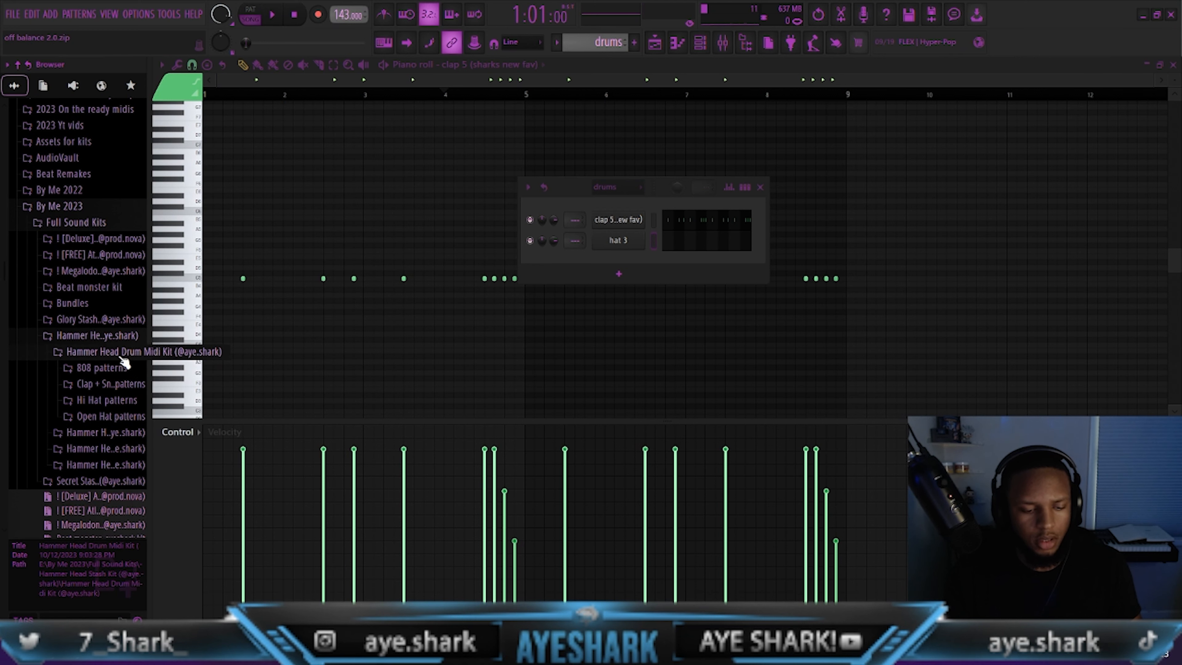
pyautogui.click(111, 400)
pyautogui.click(529, 64)
pyautogui.click(513, 121)
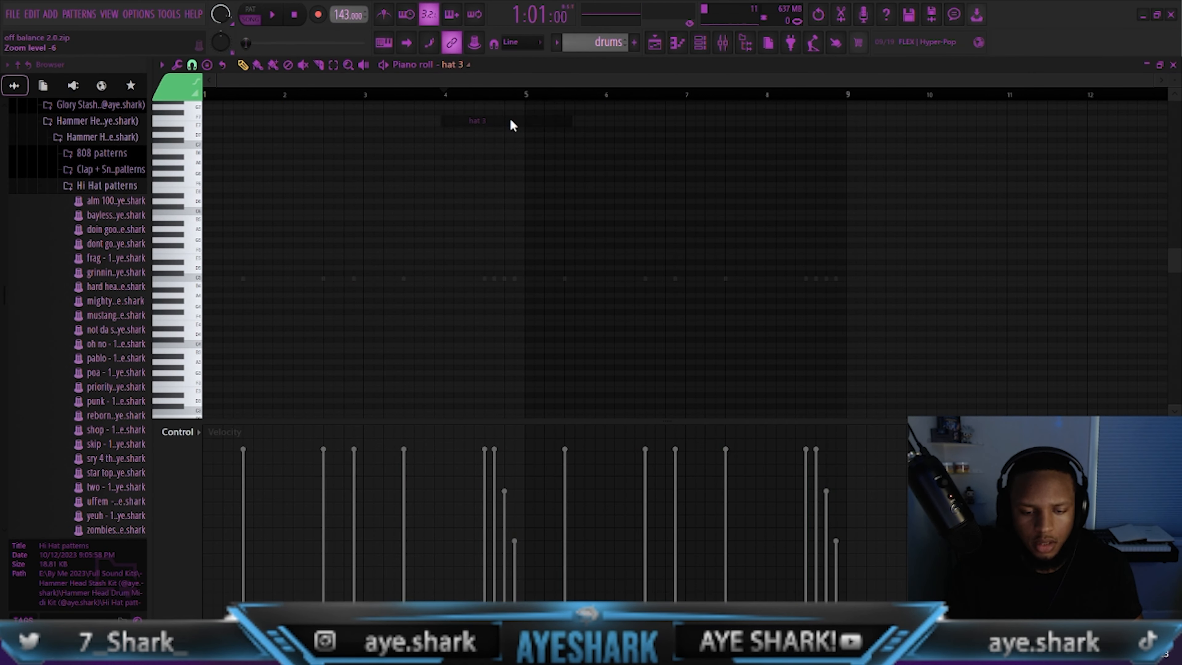
pyautogui.scroll(-4, 141, 200)
pyautogui.moveTo(118, 300); pyautogui.dragTo(419, 285)
pyautogui.press('space')
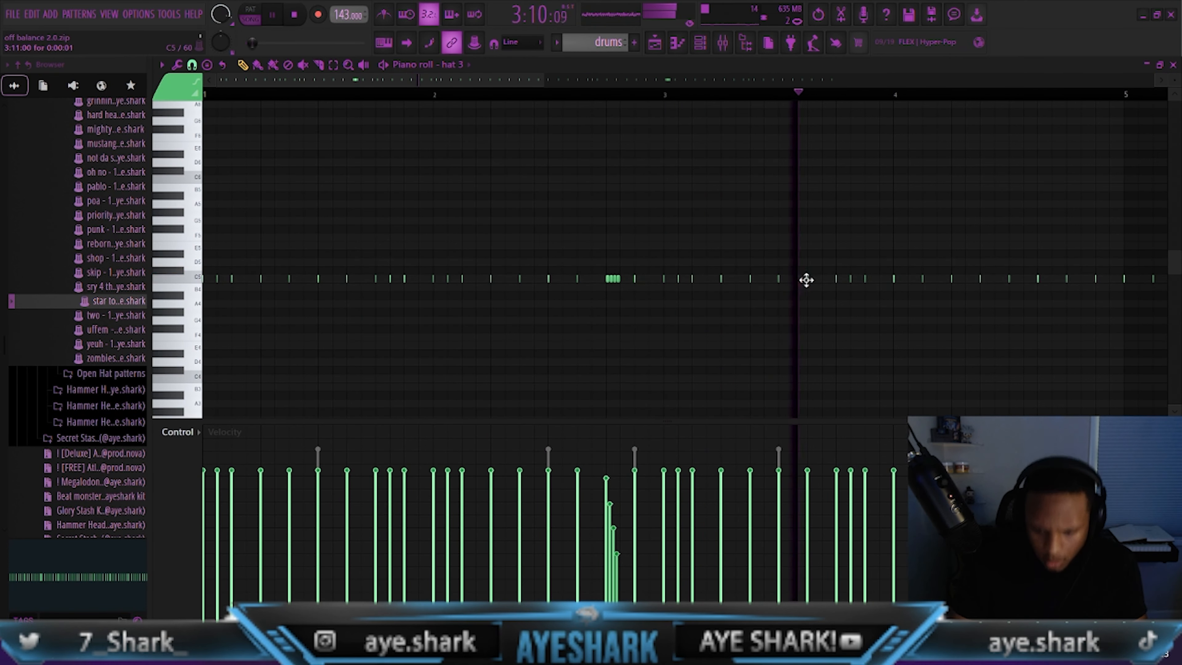
# Add a C5 hat note near the start of bar 4, clear the notes past bar 4, and duplicate bars 1–4
pyautogui.click(909, 280)
pyautogui.scroll(-4, 910, 280)
pyautogui.press('Delete')
pyautogui.moveTo(557, 95); pyautogui.dragTo(2, 188)
pyautogui.hotkey('ctrl', 'b')
pyautogui.hotkey('ctrl', 'd')
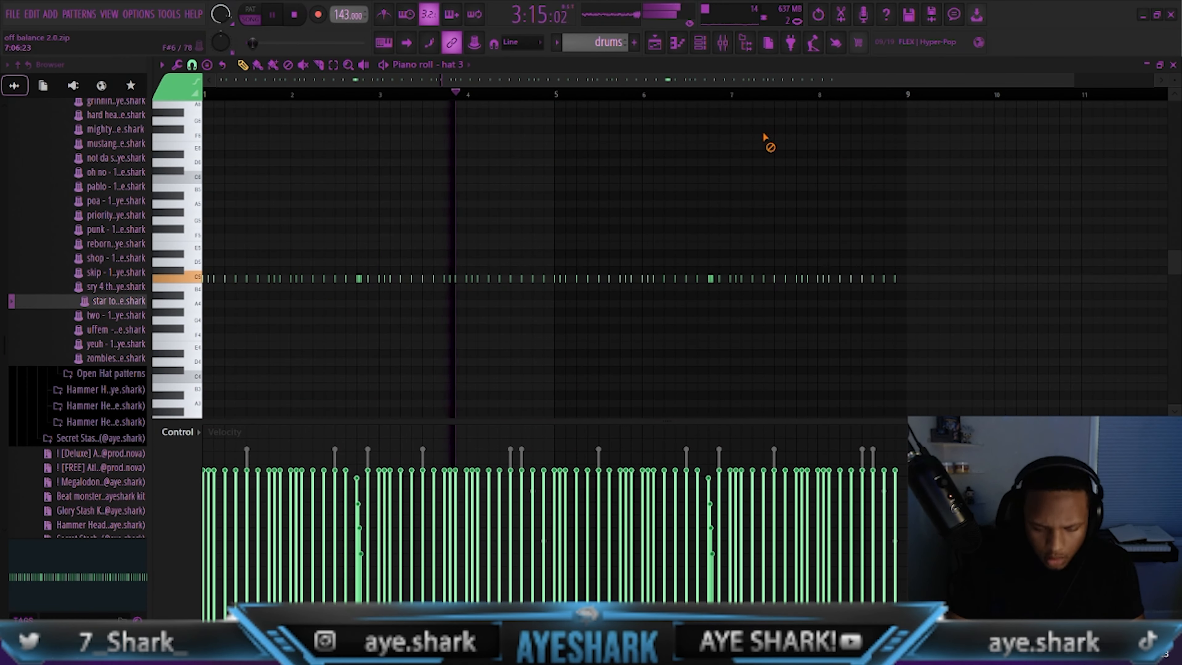
pyautogui.scroll(3, 541, 99)
pyautogui.press('space')
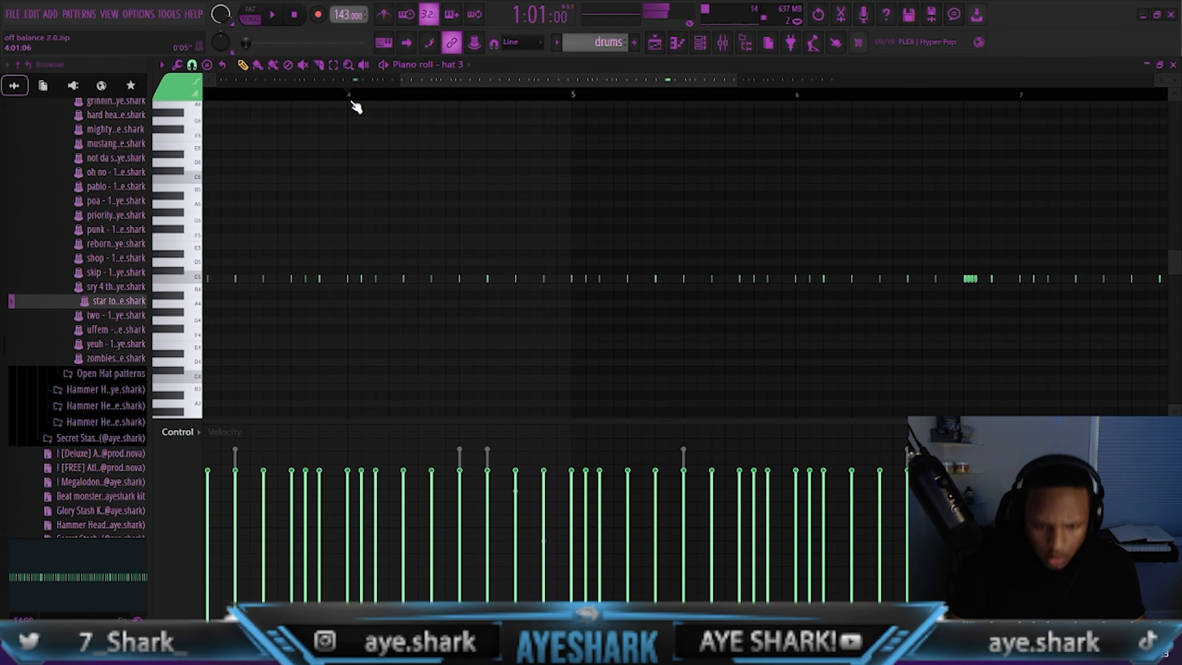
# Fill the gaps in the second half of bar 4 with four extra C5 hat notes
pyautogui.press('space')
pyautogui.click(477, 279)
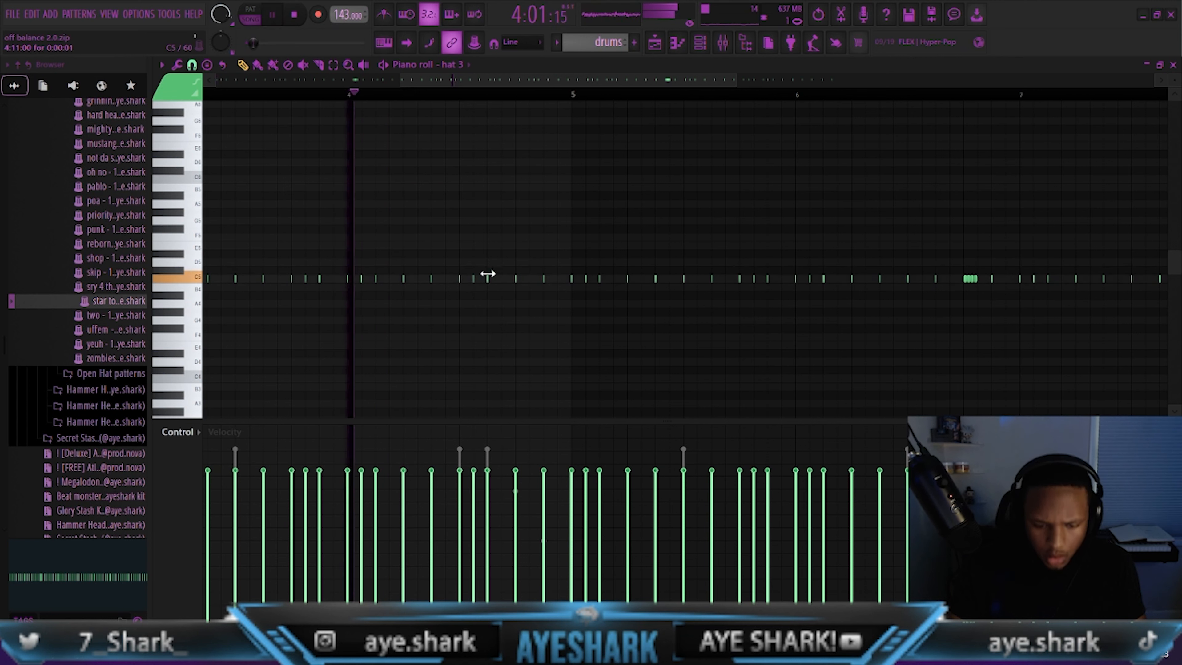
pyautogui.click(508, 279)
pyautogui.click(531, 279)
pyautogui.click(560, 280)
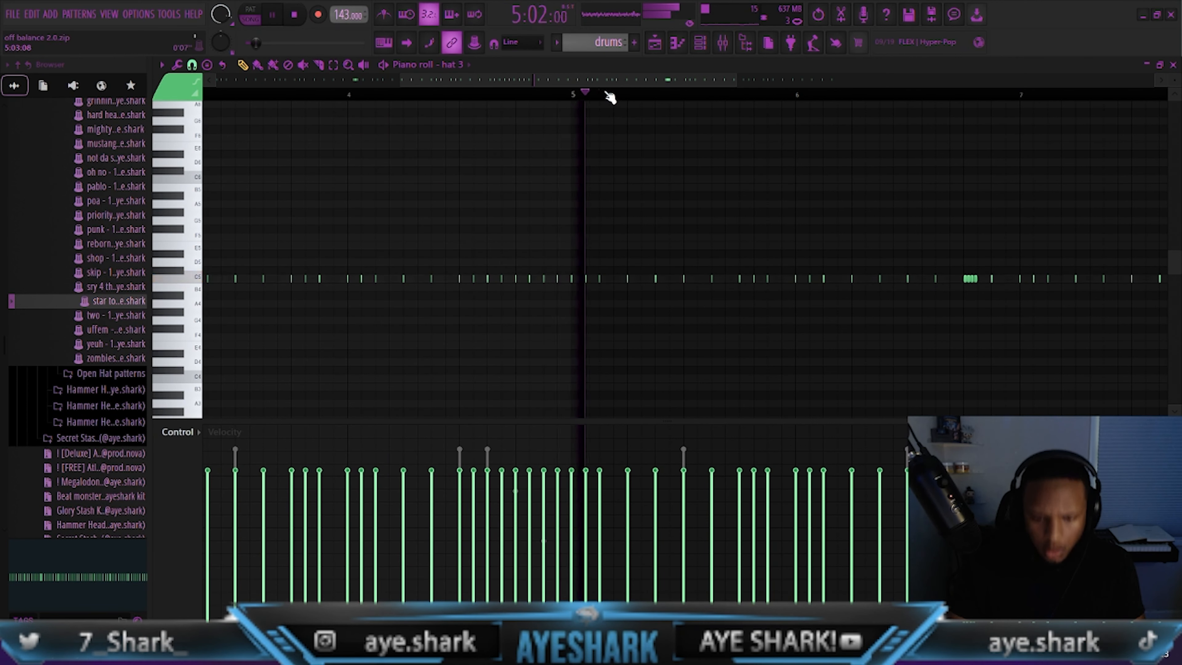
# Play back the hat fill and remove the last two added notes at the end of bar 4
pyautogui.scroll(-3, 602, 98)
pyautogui.press('space')
pyautogui.press('space')
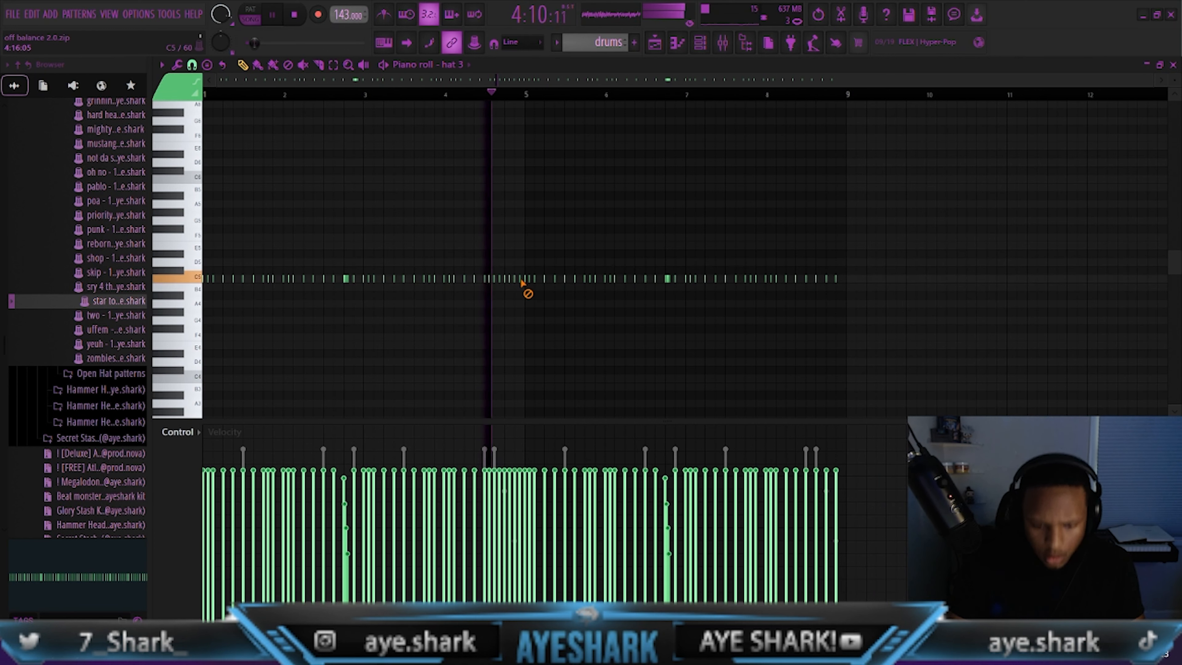
pyautogui.scroll(3, 541, 105)
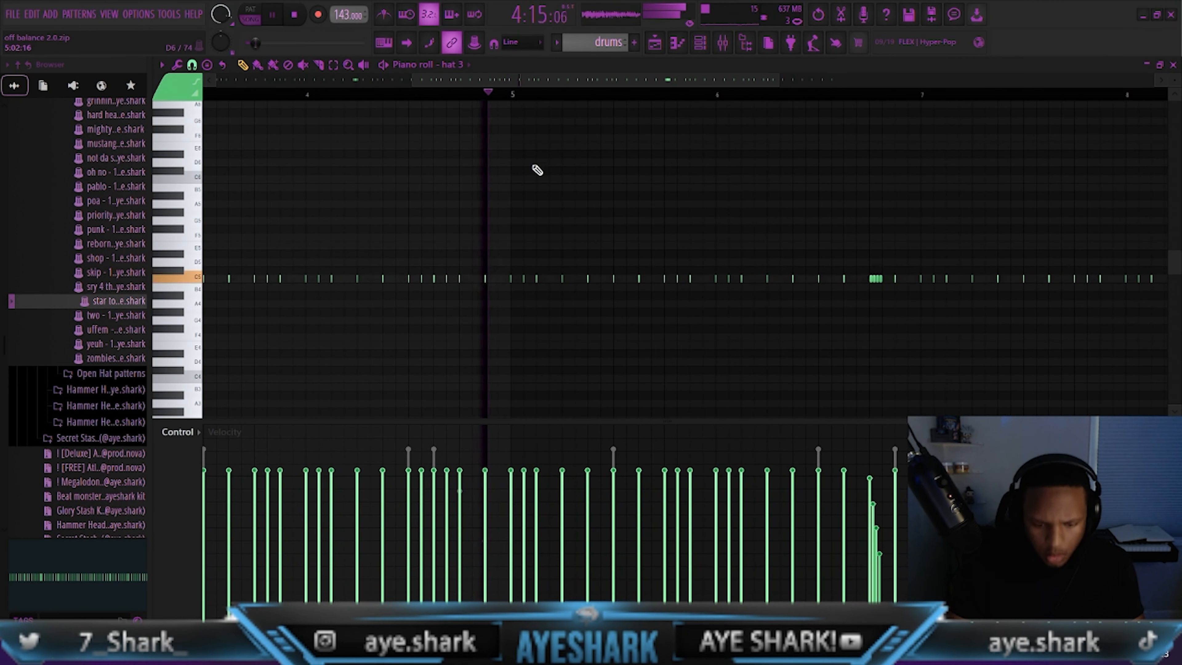
pyautogui.scroll(-3, 553, 100)
pyautogui.press('space')
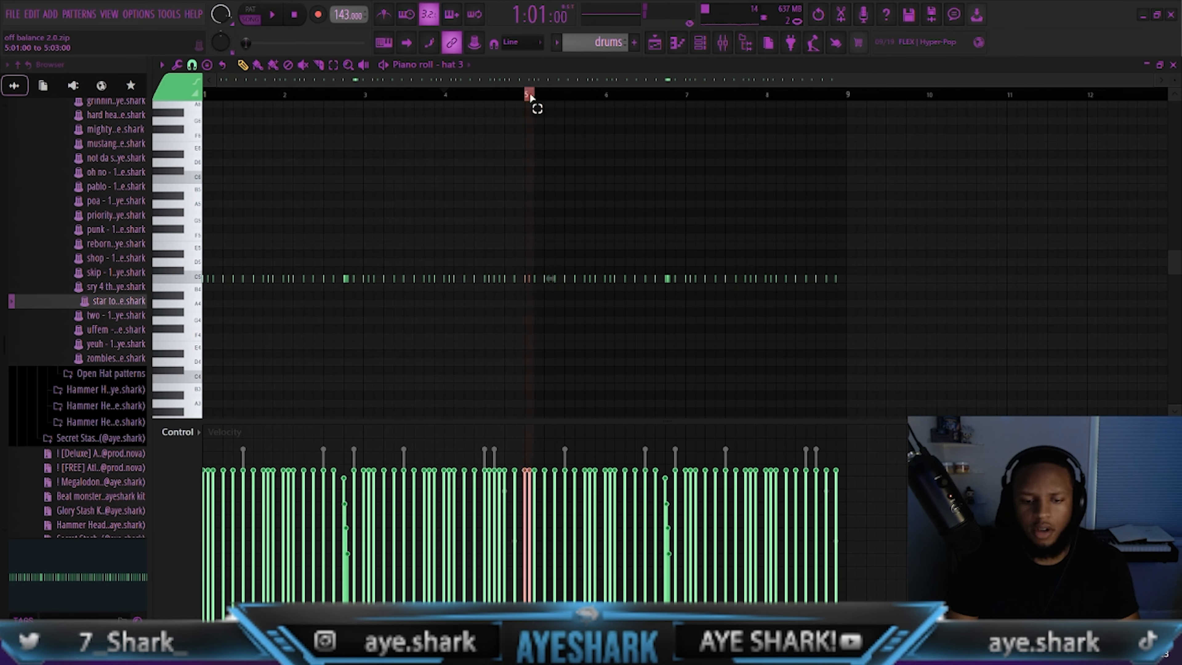
# Replace the hat notes in bars 5–8 with a copy of the edited bars 1–4 and play the pattern
pyautogui.moveTo(531, 95); pyautogui.dragTo(855, 119)
pyautogui.press('Delete')
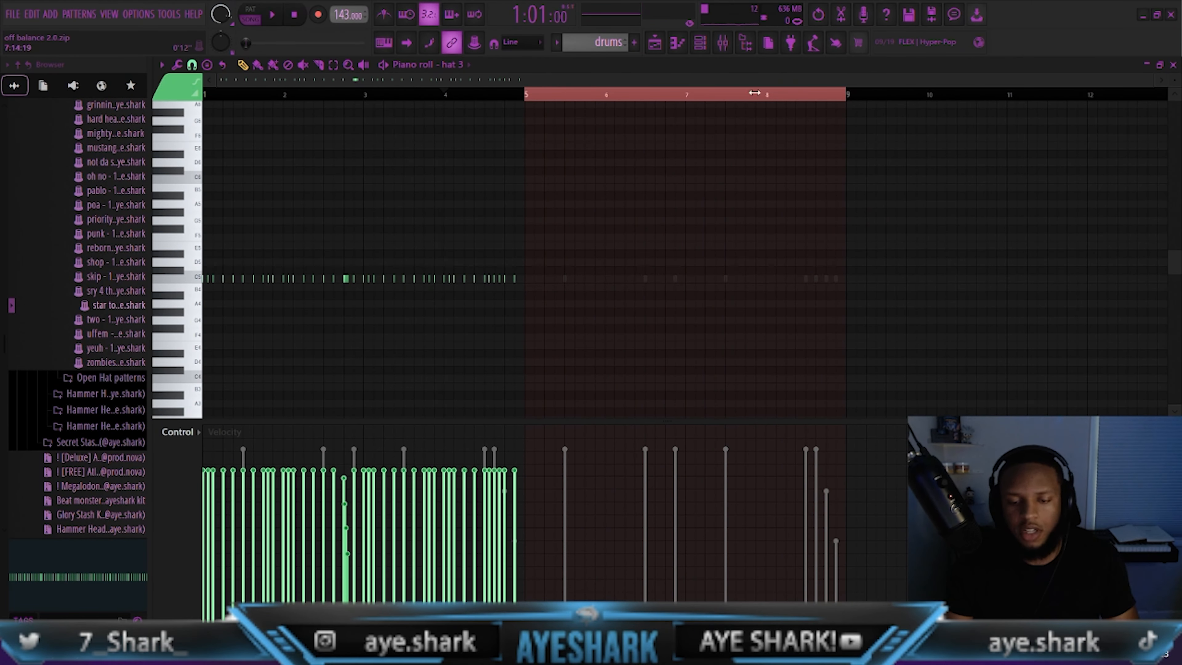
pyautogui.hotkey('ctrl', 'a')
pyautogui.hotkey('ctrl', 'b')
pyautogui.click(612, 115)
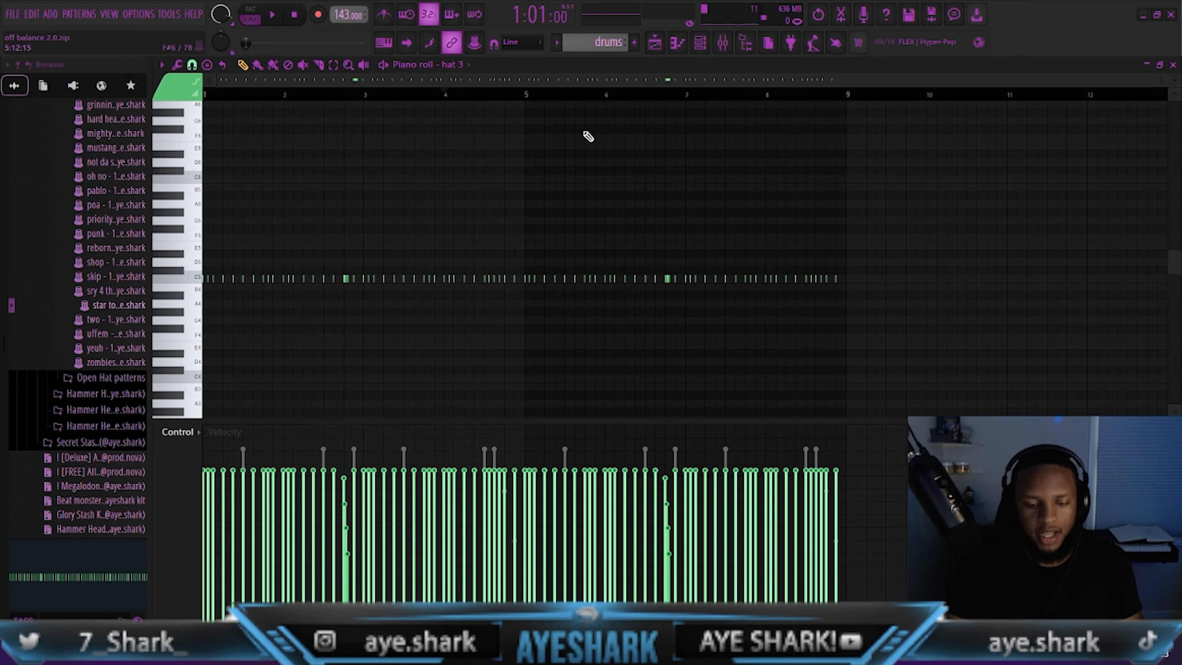
pyautogui.press('space')
# Close the Hammer Head kit folders and open the Snares folder in the Megalodon V2 Soundkit's drums
pyautogui.scroll(4, 93, 301)
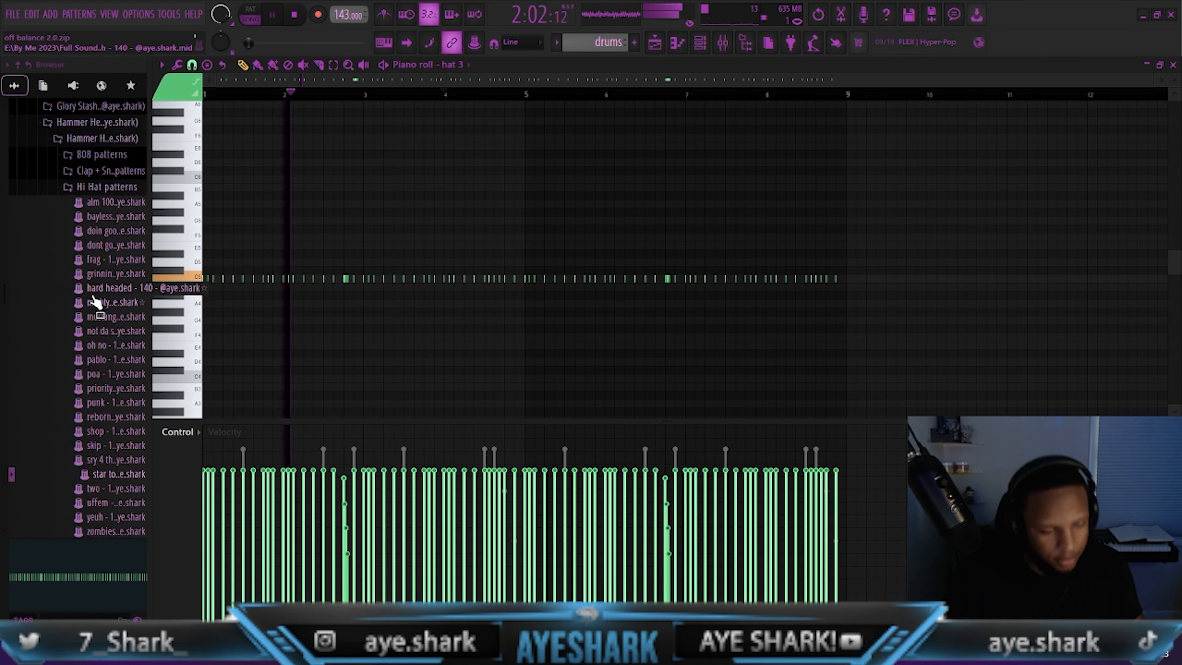
pyautogui.scroll(3, 100, 298)
pyautogui.click(112, 276)
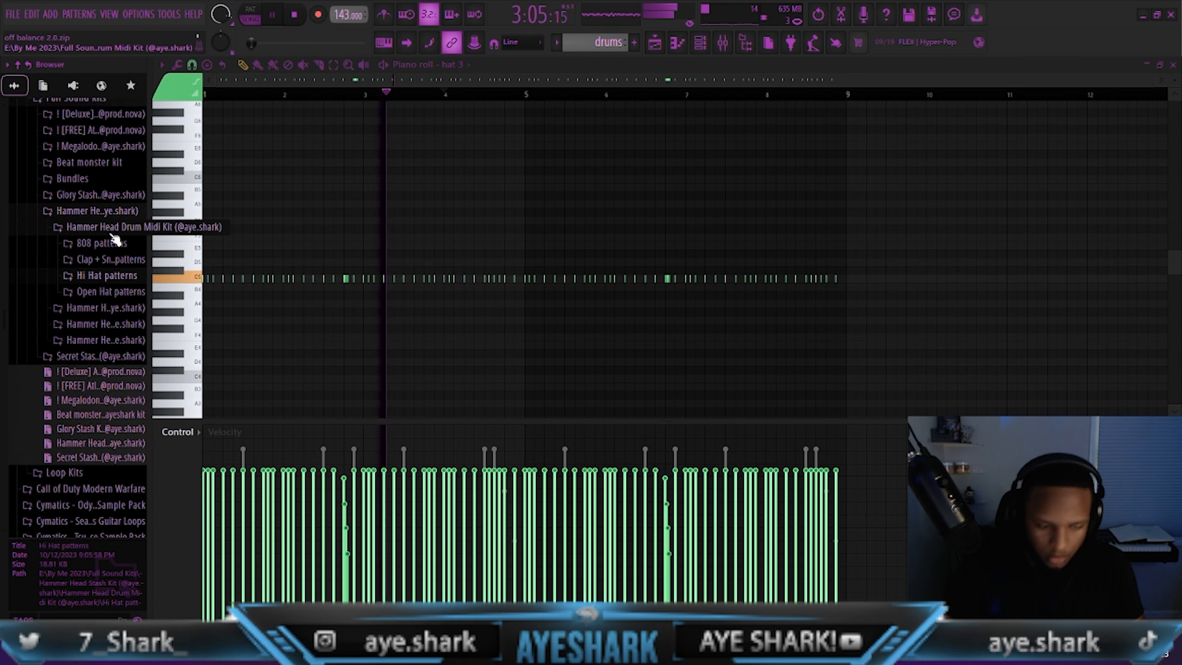
pyautogui.click(119, 212)
pyautogui.scroll(3, 121, 252)
pyautogui.click(96, 321)
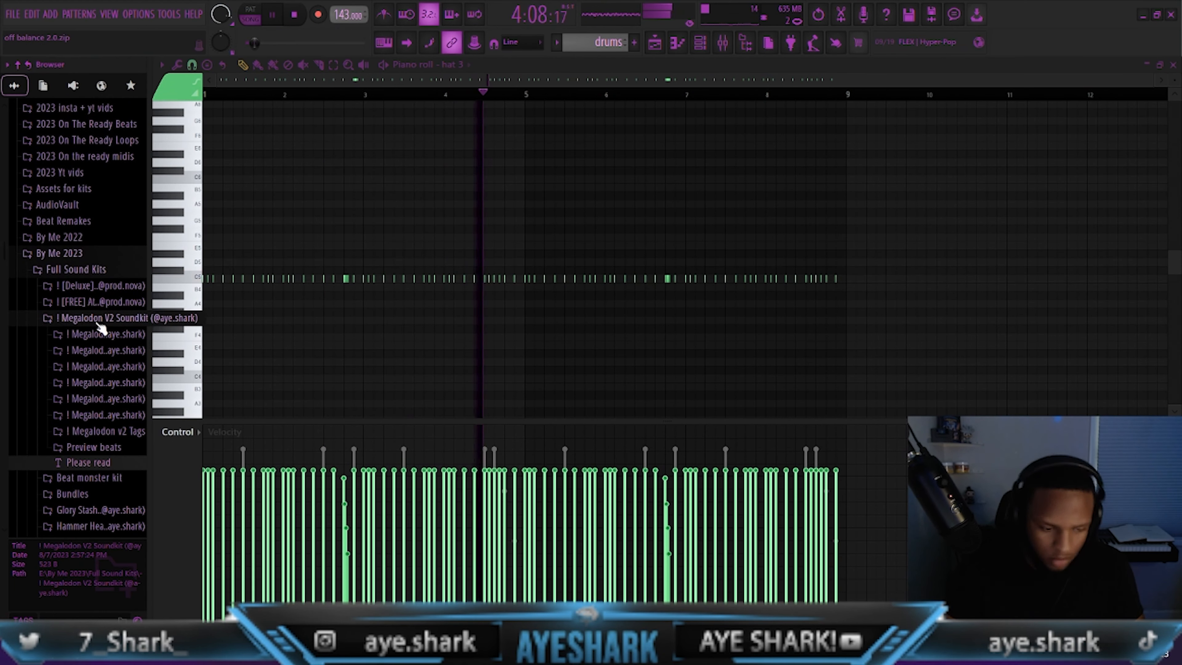
pyautogui.scroll(-5, 100, 328)
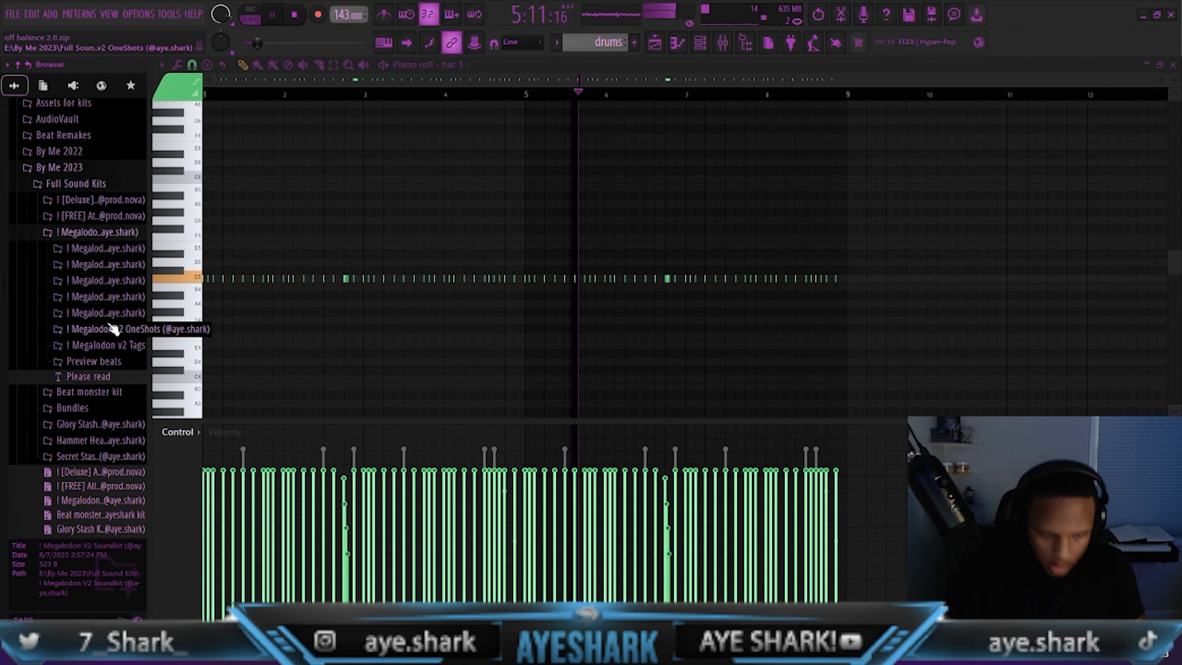
pyautogui.click(106, 249)
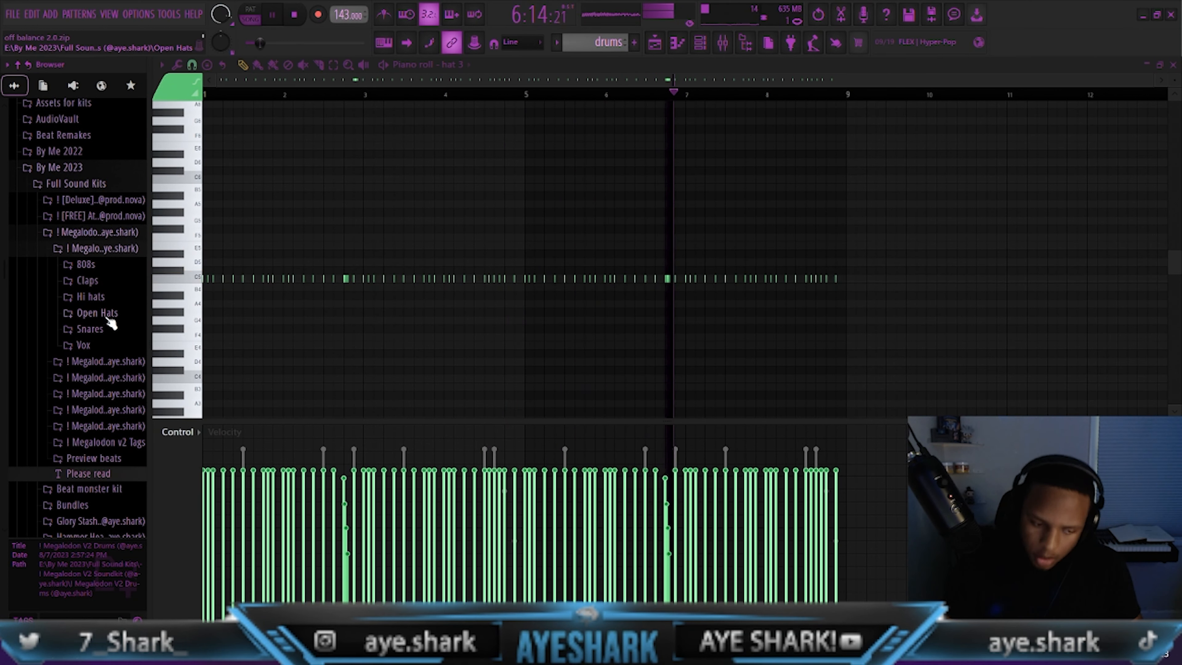
pyautogui.click(93, 329)
pyautogui.scroll(-4, 140, 279)
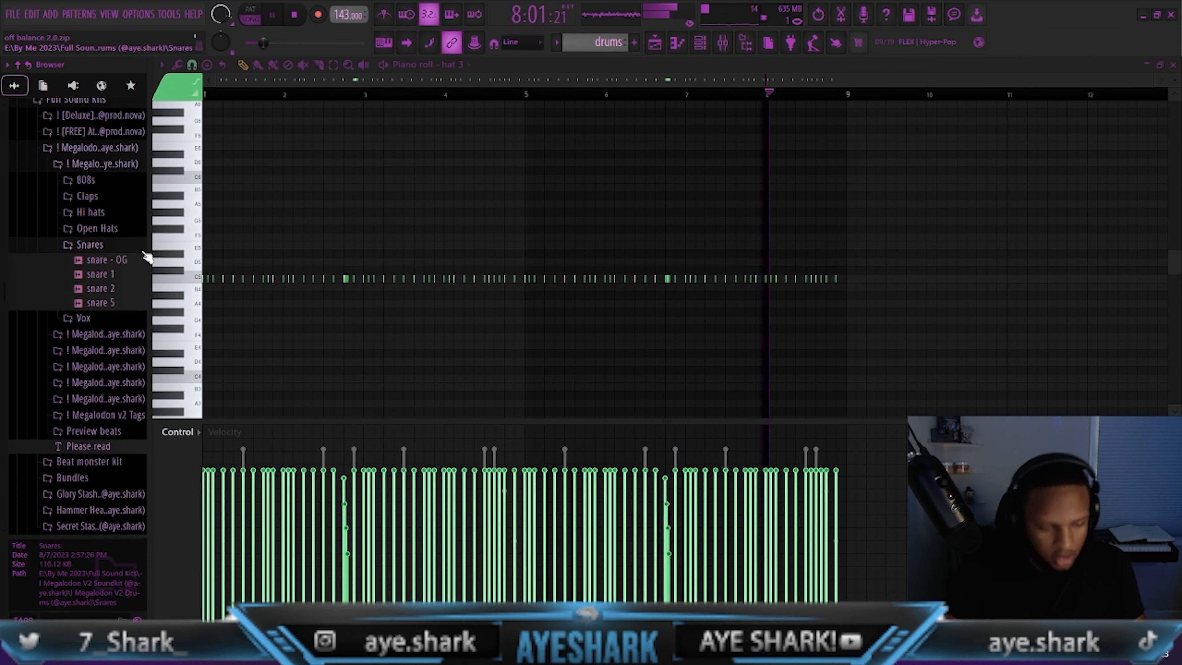
# Audition the samples in the Snares folder against the beat and add snare 1 as a new channel in the drums pattern
pyautogui.click(700, 43)
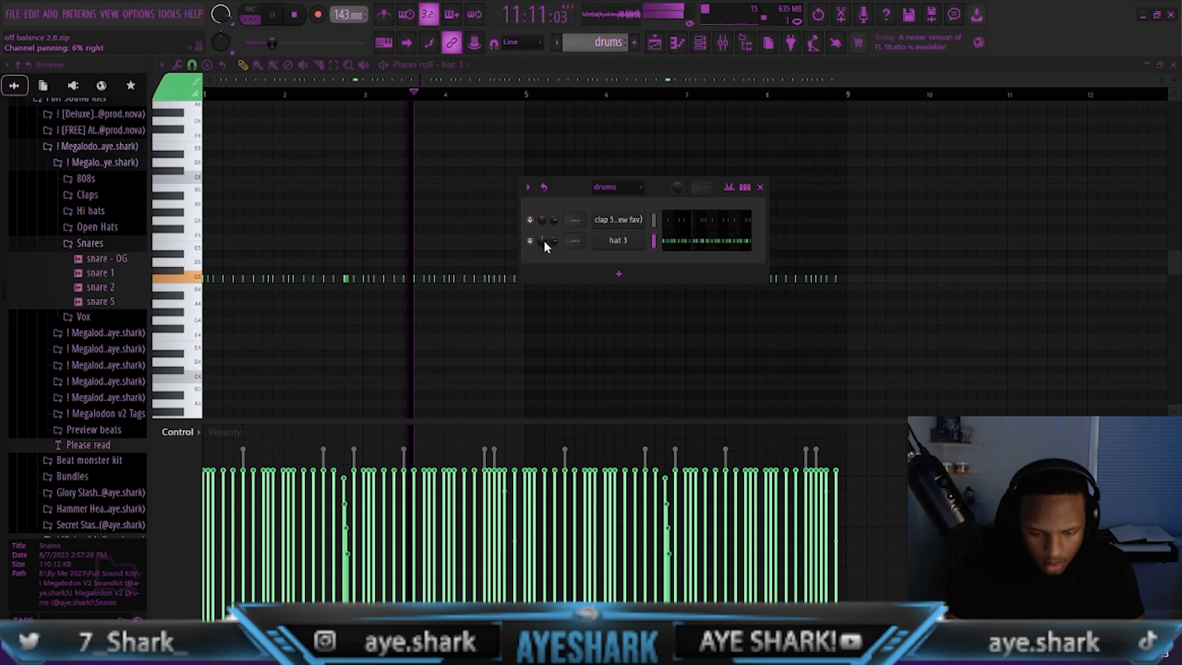
pyautogui.click(116, 288)
pyautogui.click(114, 301)
pyautogui.click(121, 288)
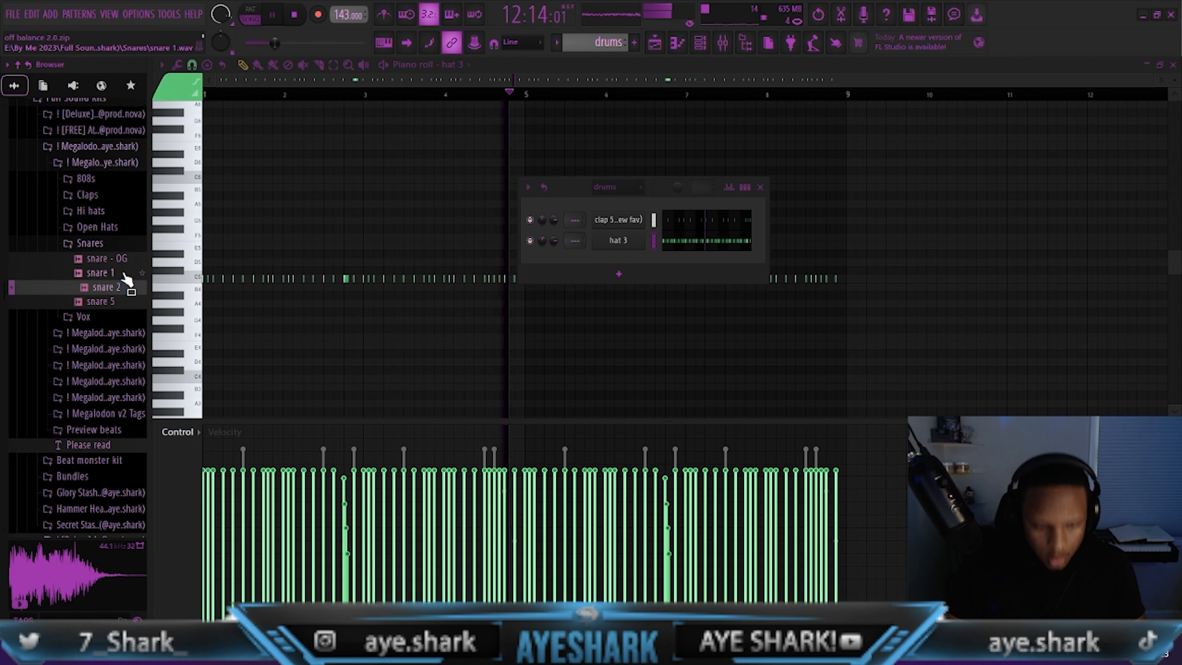
pyautogui.click(123, 274)
pyautogui.click(123, 262)
pyautogui.click(120, 278)
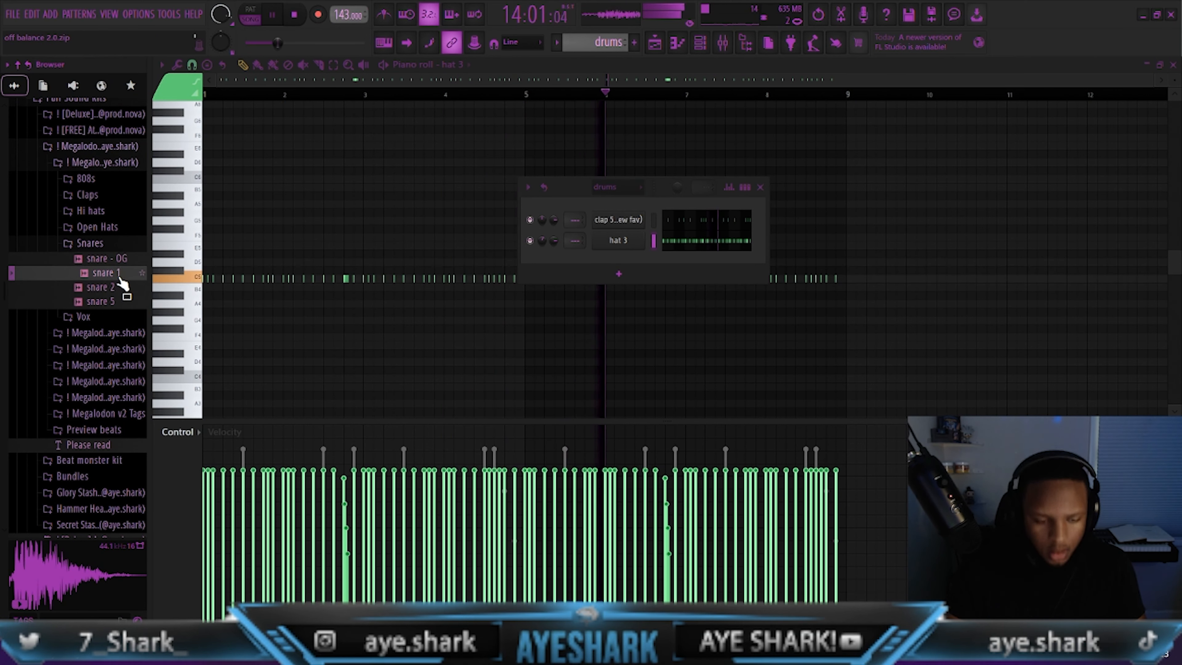
pyautogui.moveTo(121, 277); pyautogui.dragTo(648, 268)
pyautogui.click(760, 187)
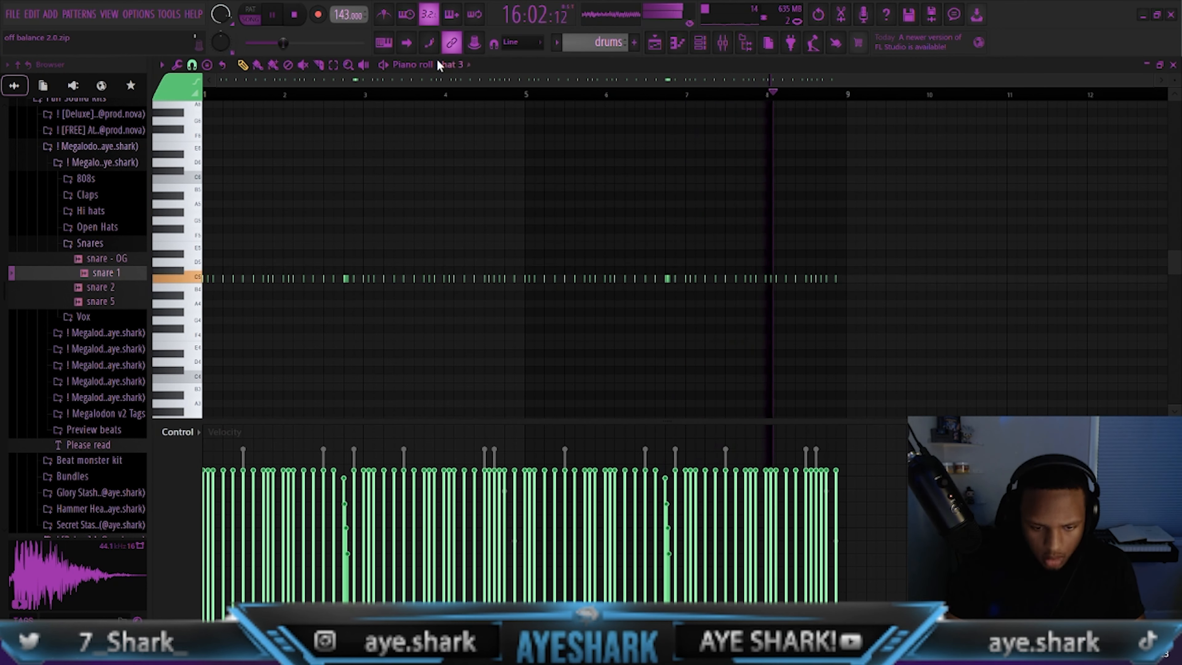
# Place a C5 note for snare 1 early in bar 2 and repeat it every two bars through bar 8
pyautogui.click(472, 65)
pyautogui.click(492, 138)
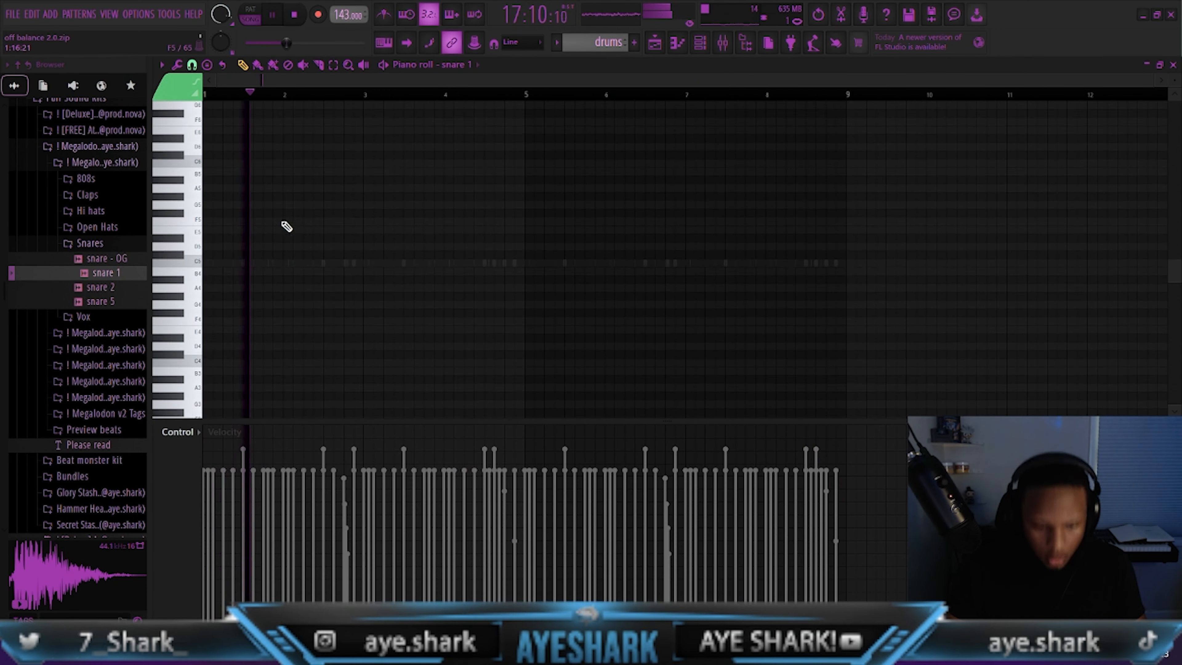
pyautogui.scroll(-1, 284, 228)
pyautogui.click(293, 253)
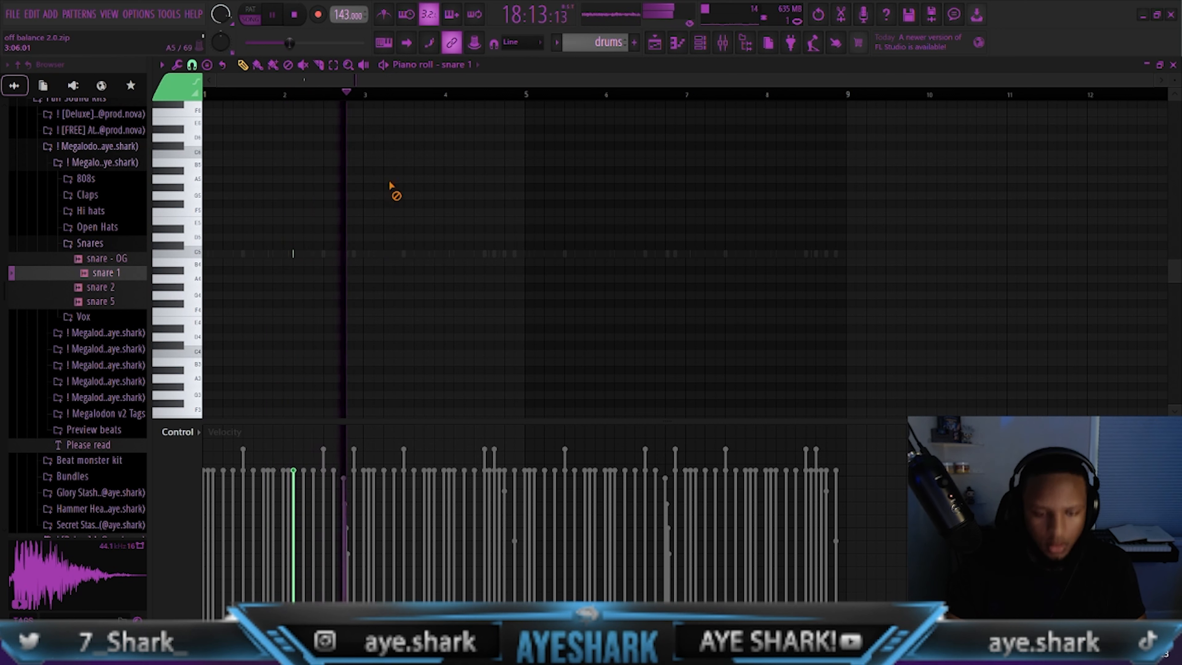
pyautogui.moveTo(372, 99); pyautogui.dragTo(201, 148)
pyautogui.hotkey('ctrl', 'b')
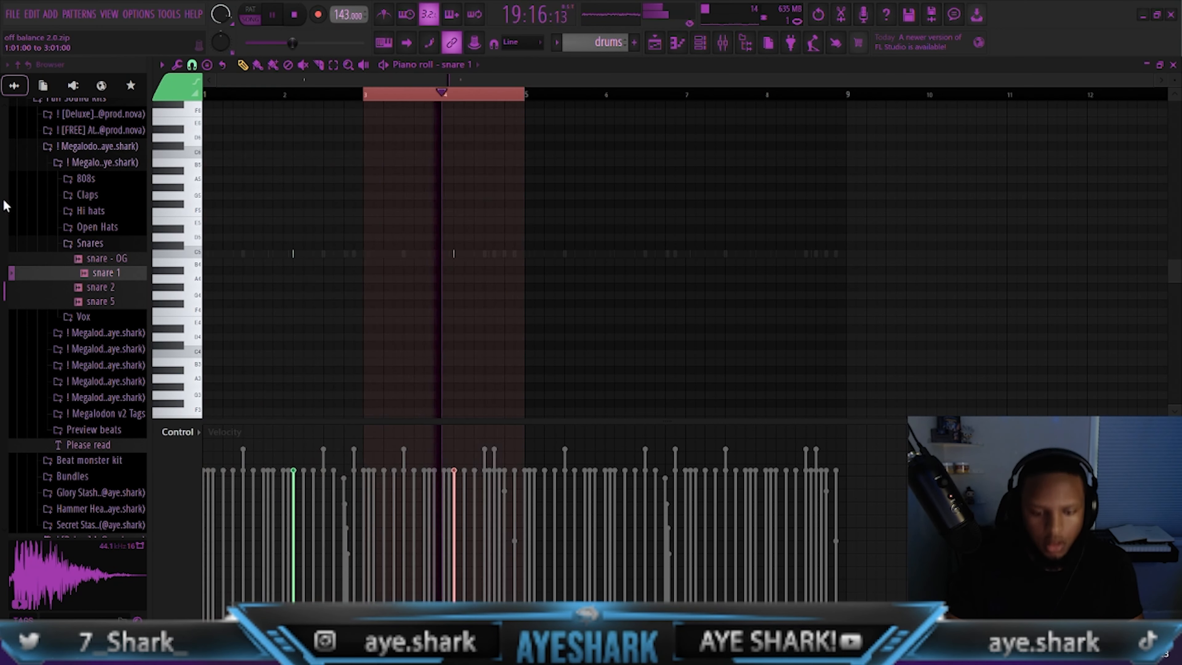
pyautogui.hotkey('ctrl', 'b')
pyautogui.hotkey('ctrl', 'b')
pyautogui.hotkey('ctrl', 'd')
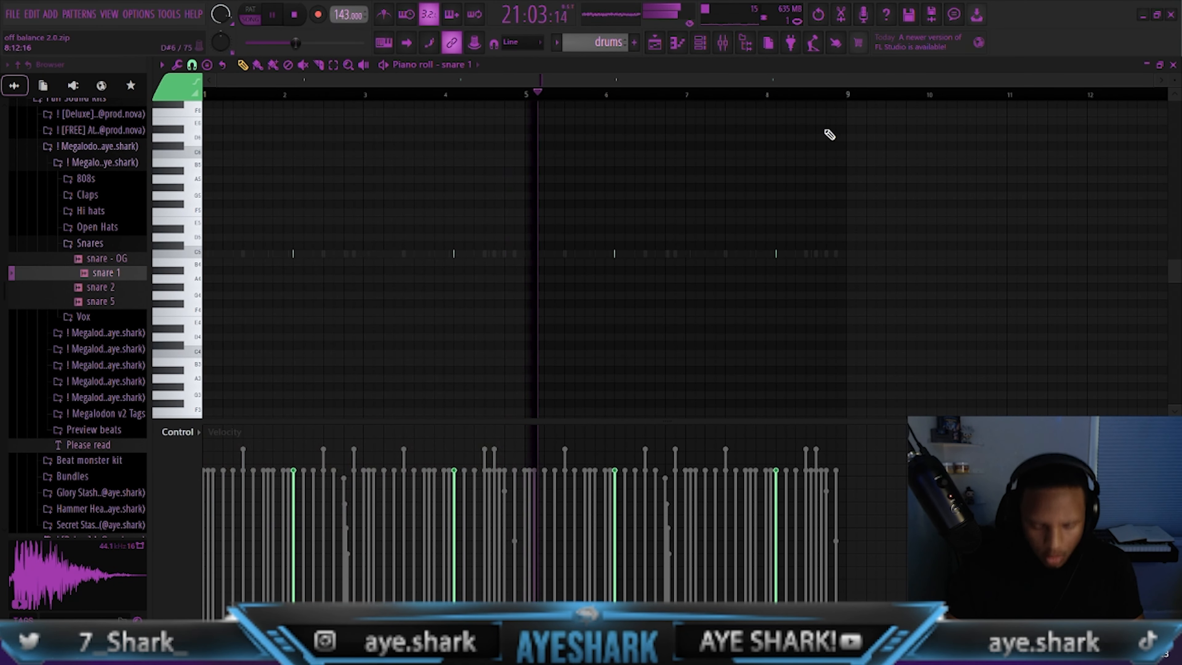
# Remove the snare 1 notes in bars 4 and 8, followed by the remaining ones in bars 2 and 6
pyautogui.rightClick(454, 254)
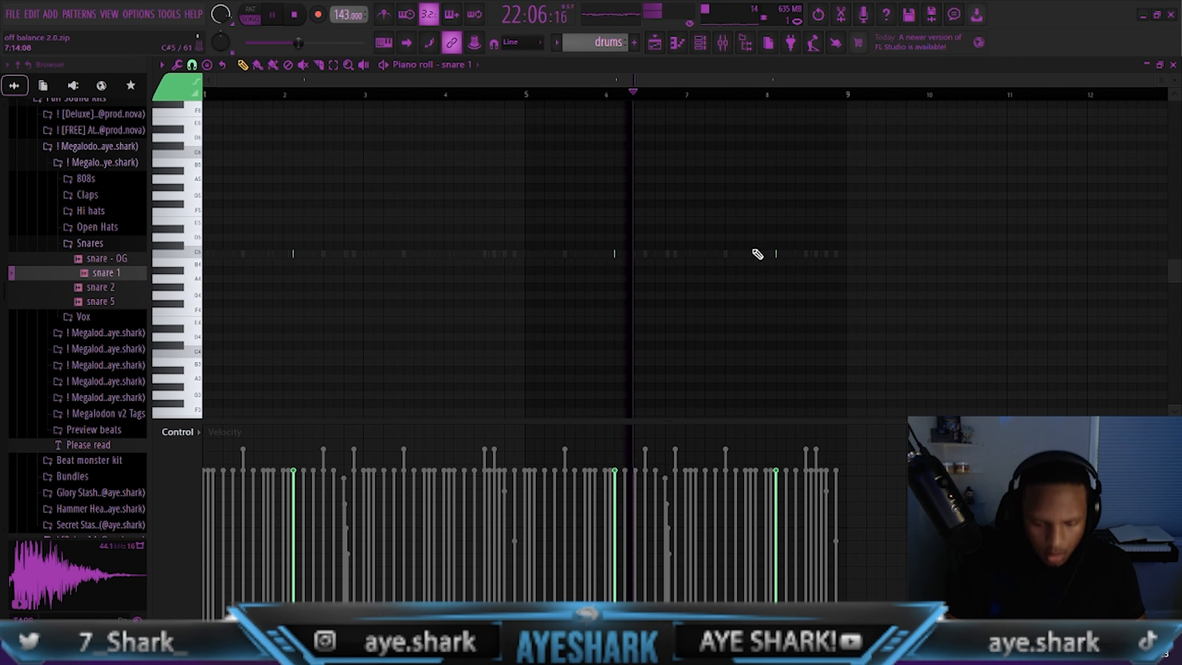
pyautogui.rightClick(775, 254)
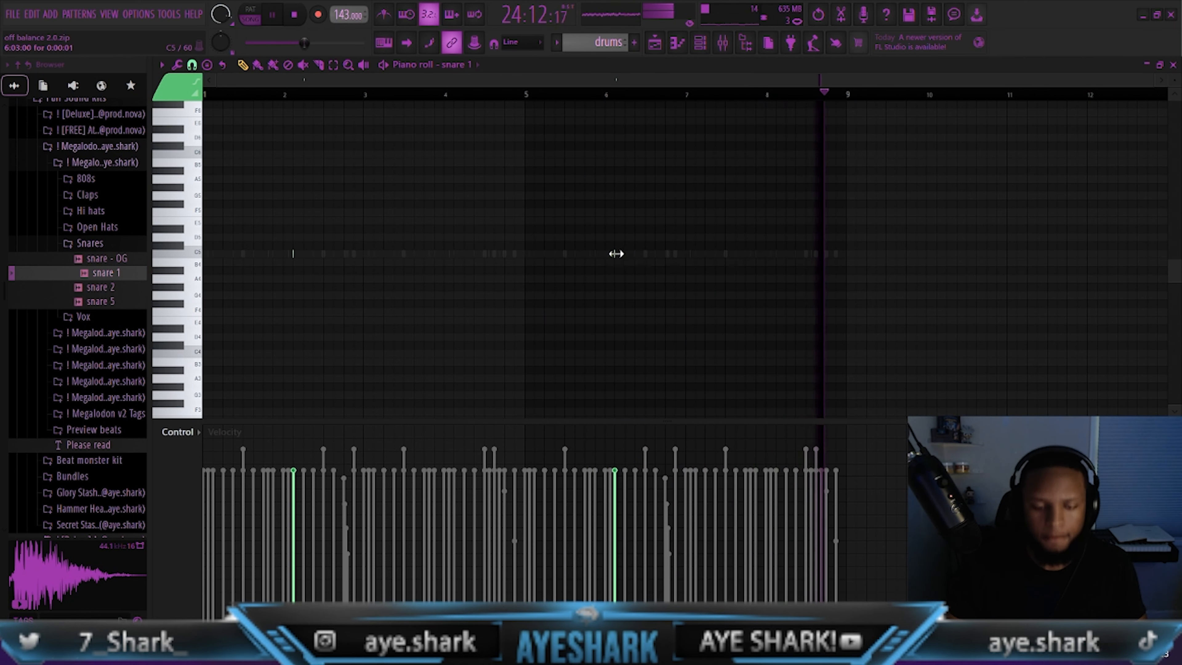
pyautogui.moveTo(707, 234); pyautogui.dragTo(237, 318)
pyautogui.press('Delete')
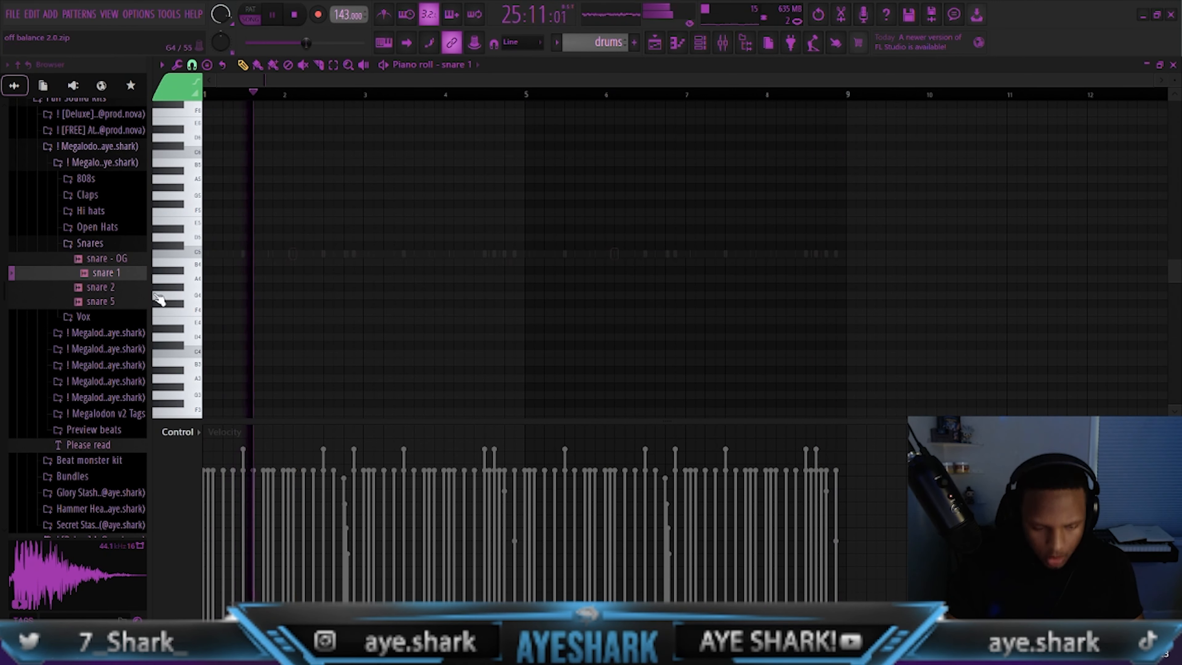
# Switch from the Snares folder to the 808s folder and audition 808 - 7 (switch) and the sample below it
pyautogui.click(109, 244)
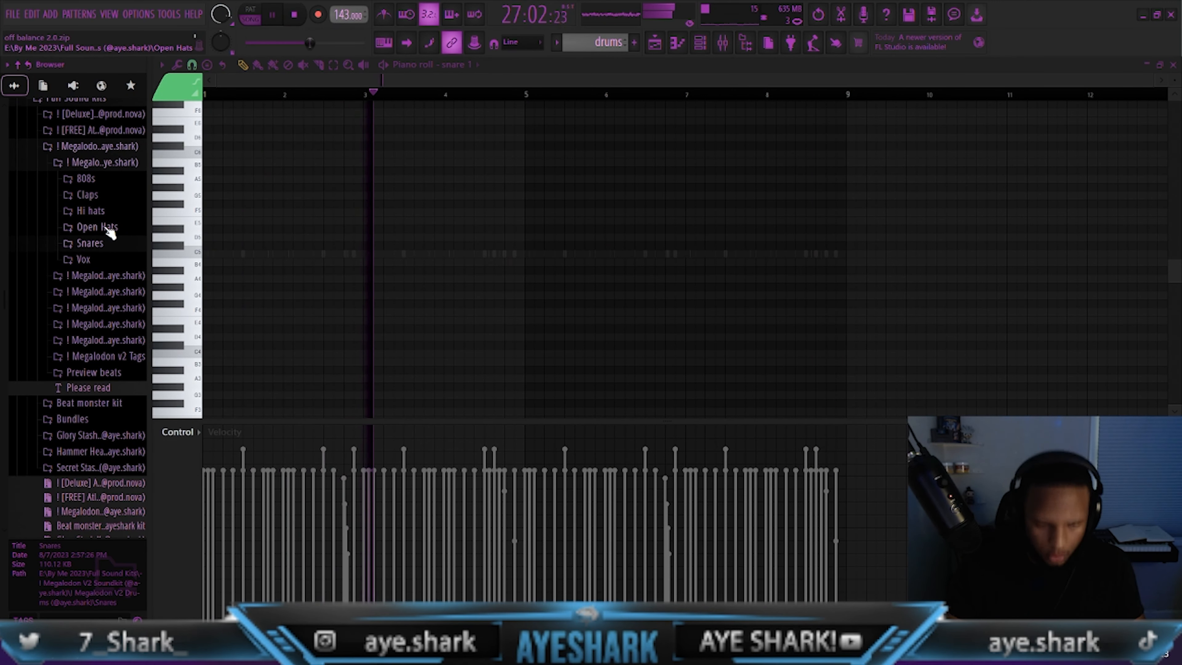
pyautogui.click(93, 179)
pyautogui.click(137, 194)
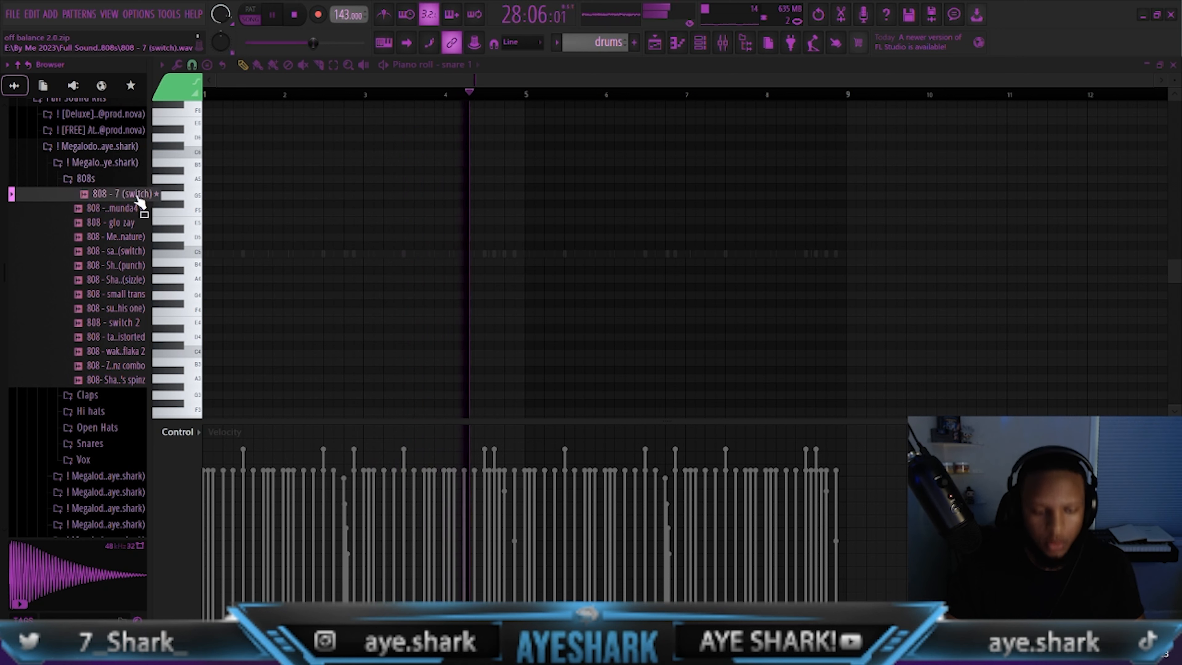
pyautogui.press('space')
pyautogui.click(121, 208)
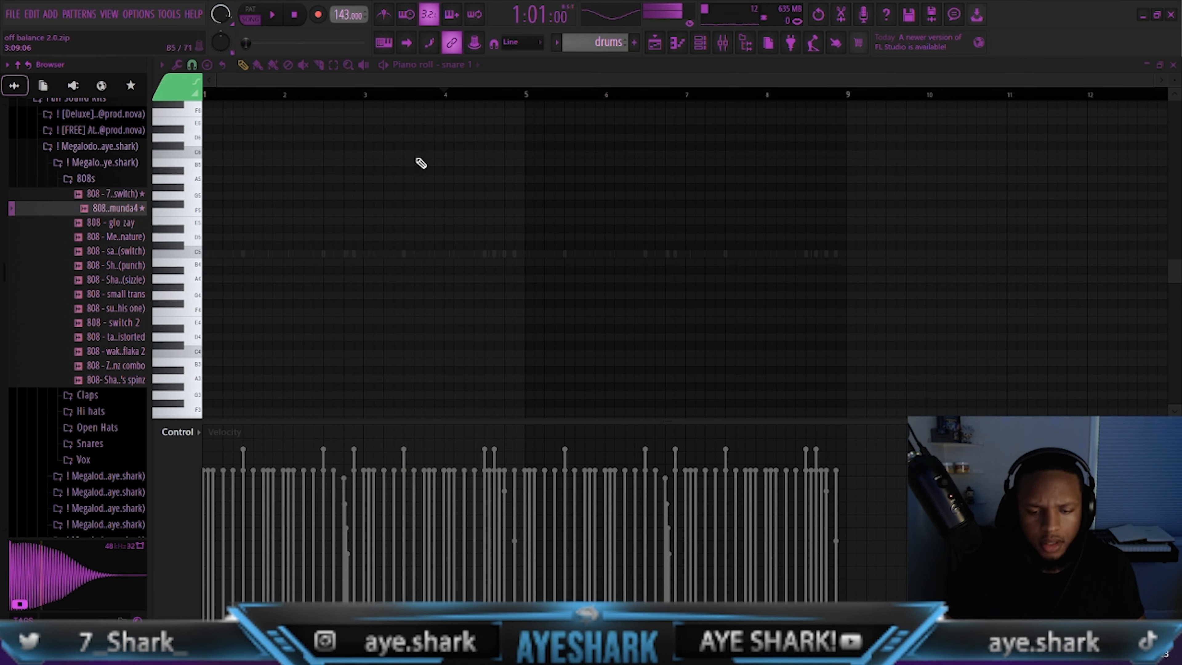
# Play the drums pattern, inspect the effects on mixer Insert 17, and open the playlist
pyautogui.click(729, 49)
pyautogui.press('space')
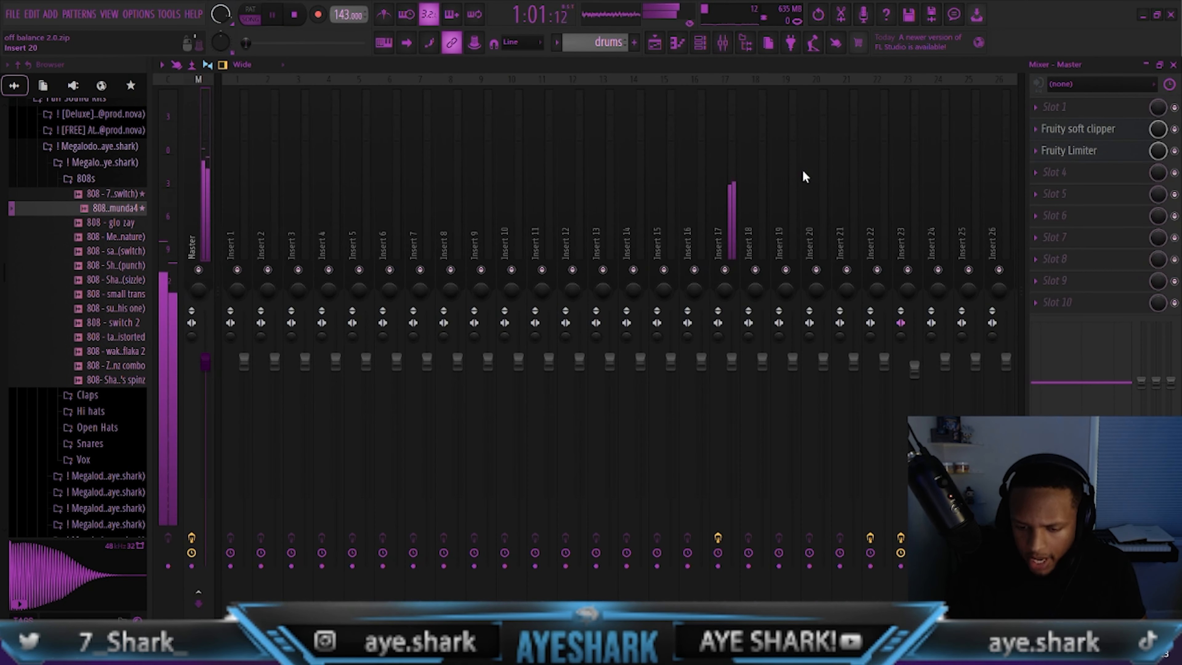
pyautogui.click(732, 166)
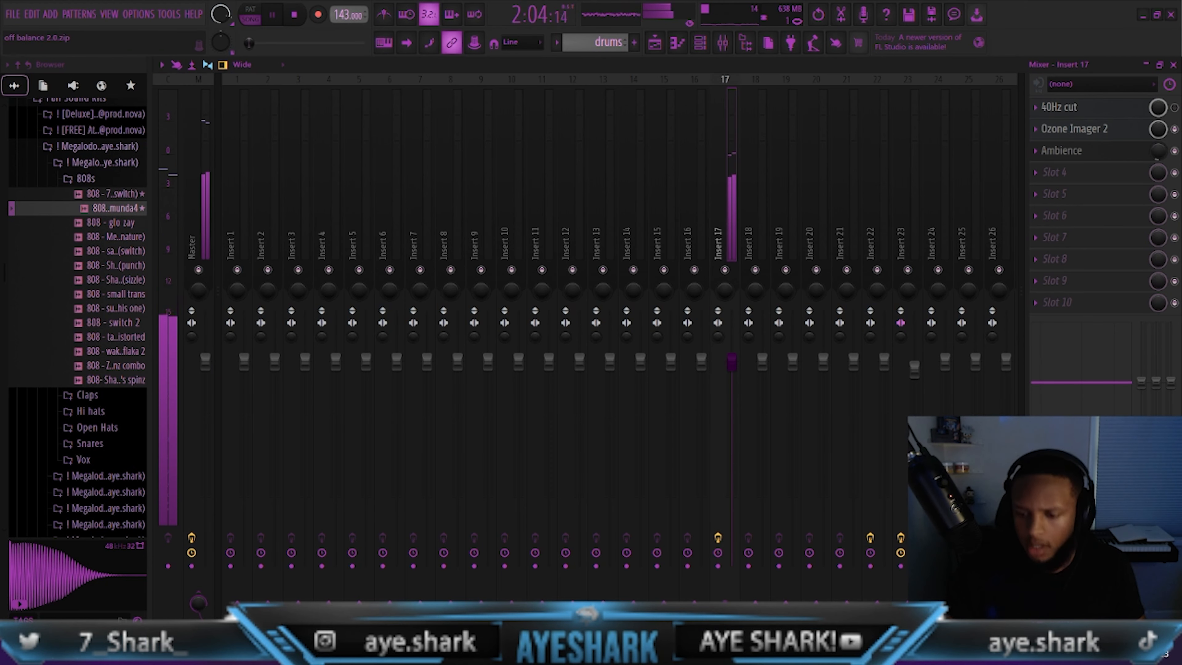
pyautogui.click(657, 44)
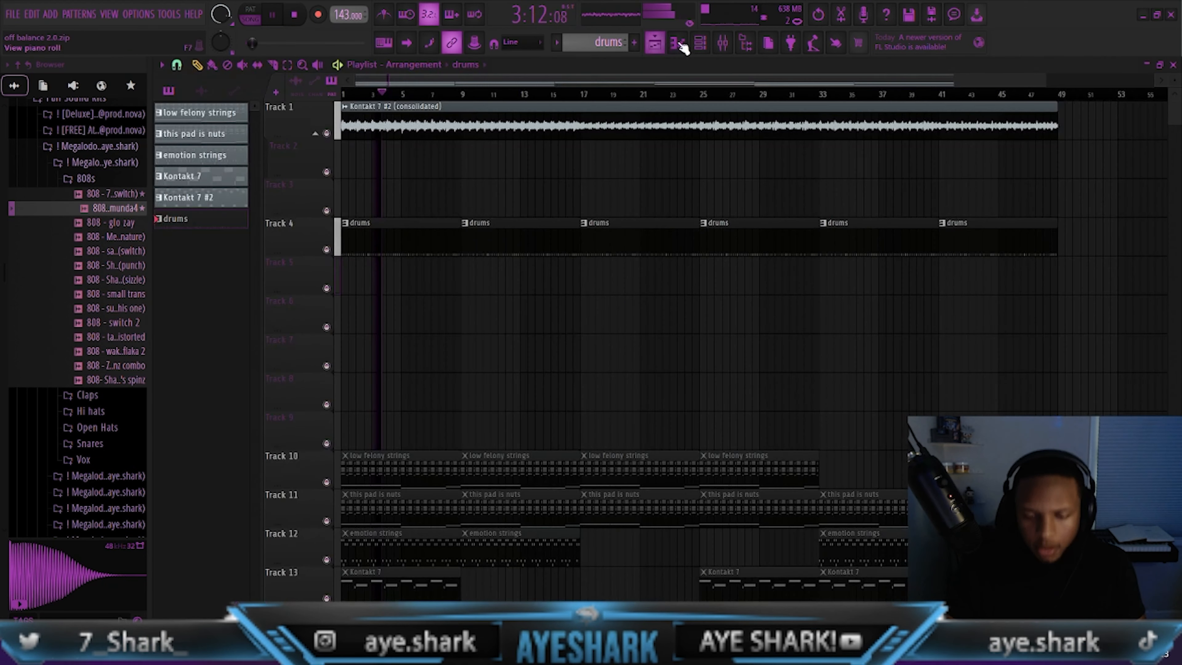
# Audition samples in the 808s folder and add 808 - 7 (switch) as a new channel above the clap
pyautogui.click(716, 46)
pyautogui.press('space')
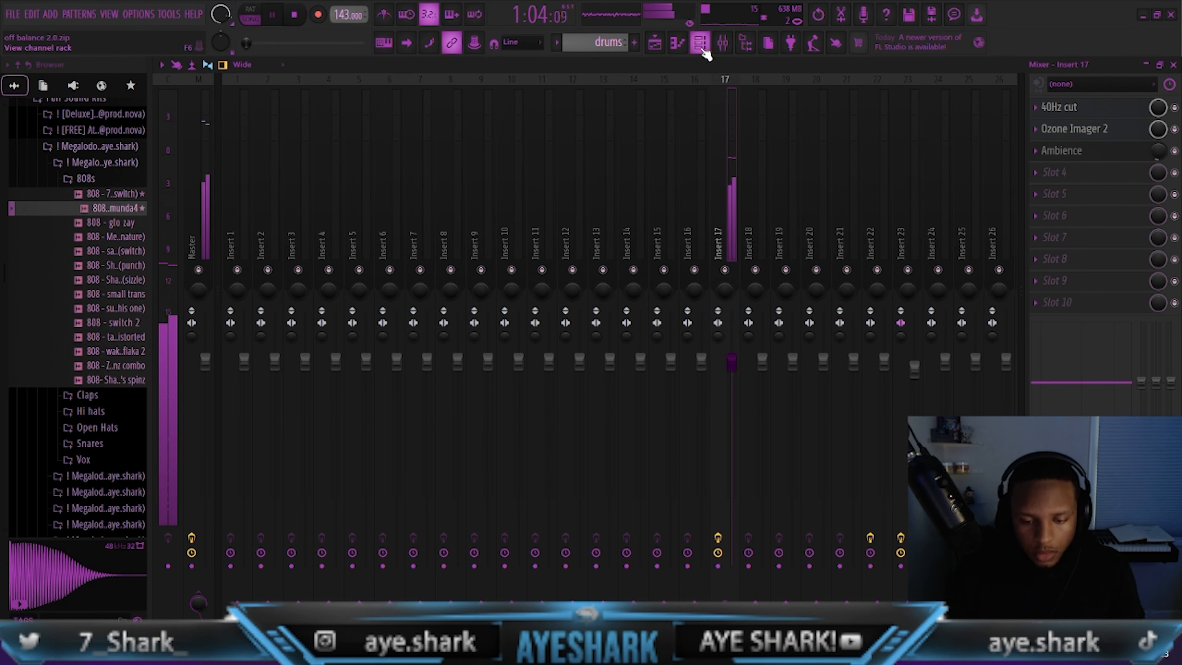
pyautogui.click(703, 50)
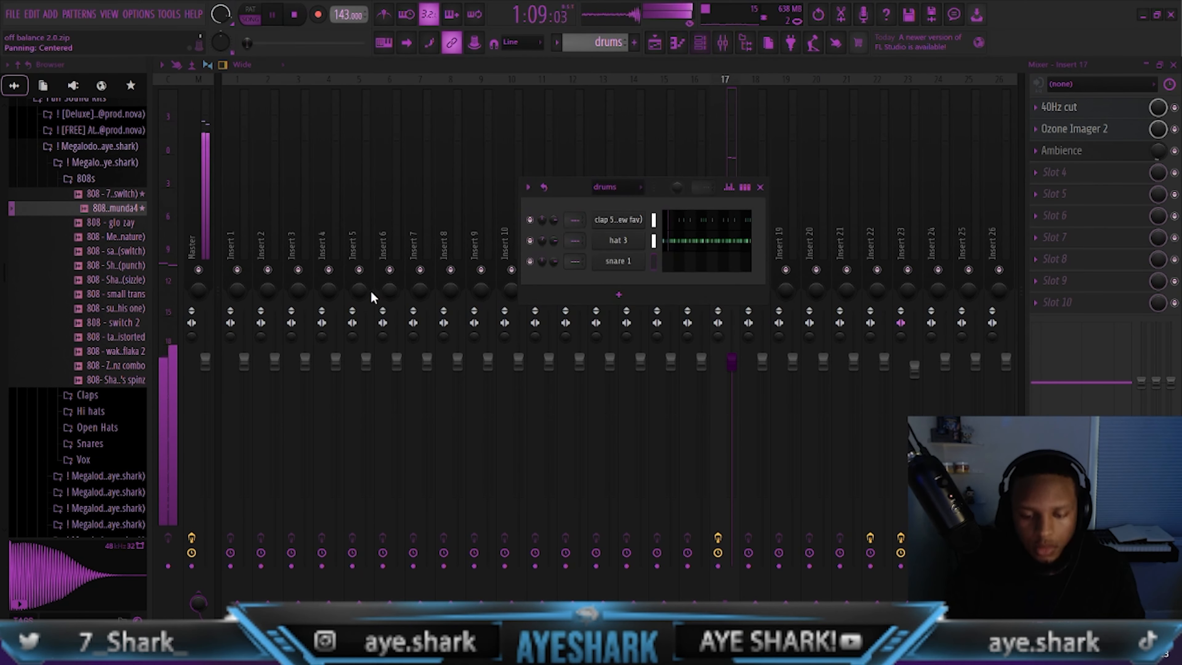
pyautogui.click(111, 196)
pyautogui.click(112, 220)
pyautogui.click(113, 195)
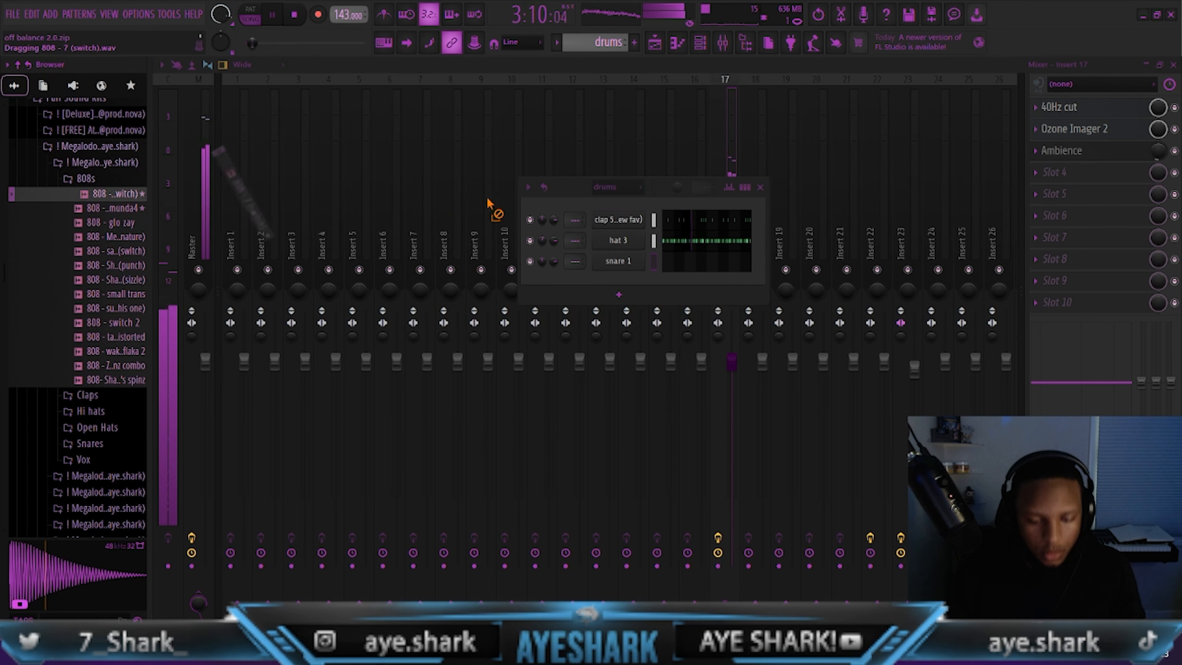
pyautogui.moveTo(620, 215); pyautogui.dragTo(619, 216)
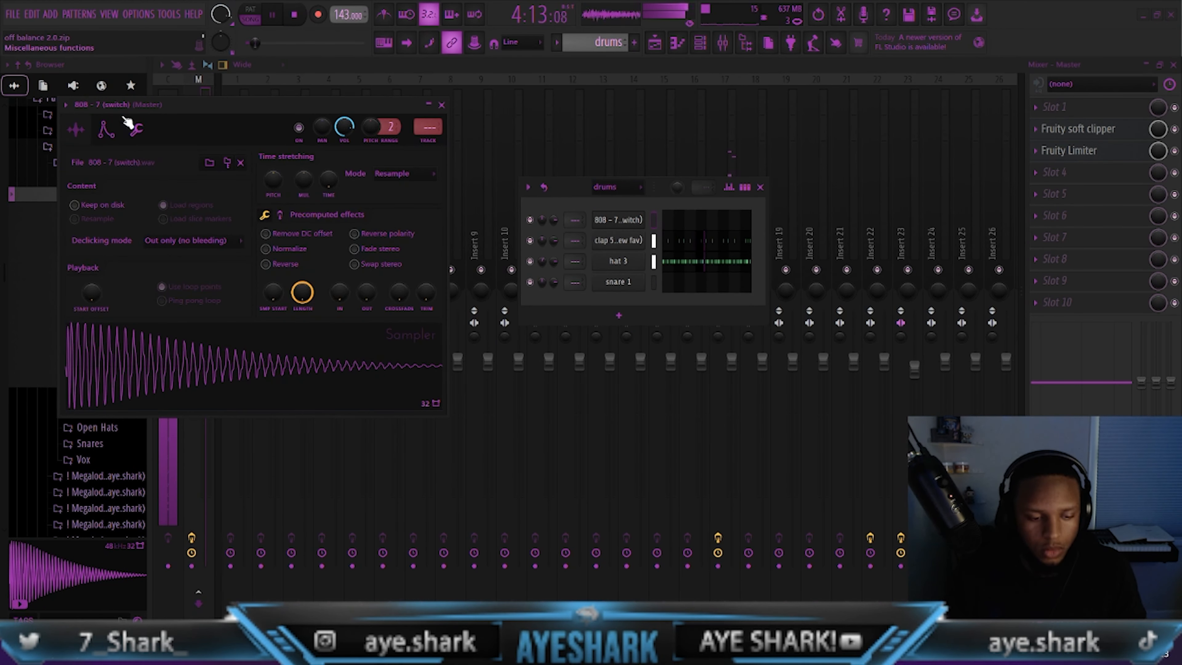
# Review the sampler settings of the 808 - 7 (switch) channel, close them, and open its piano roll
pyautogui.click(132, 126)
pyautogui.click(75, 129)
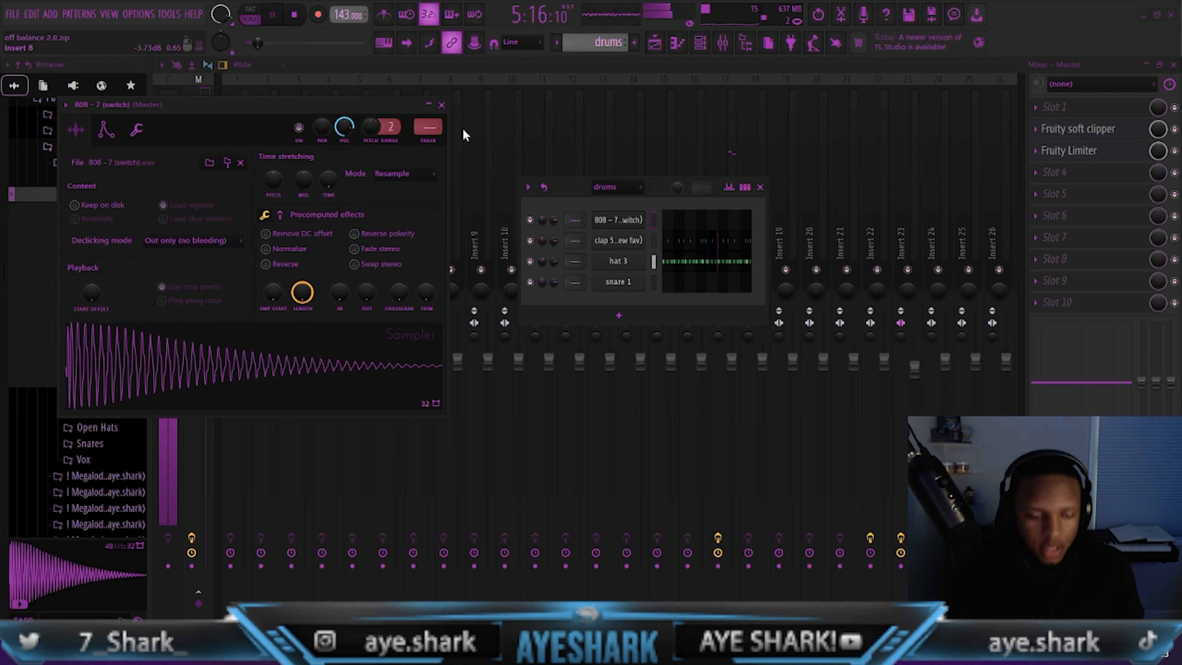
pyautogui.click(441, 105)
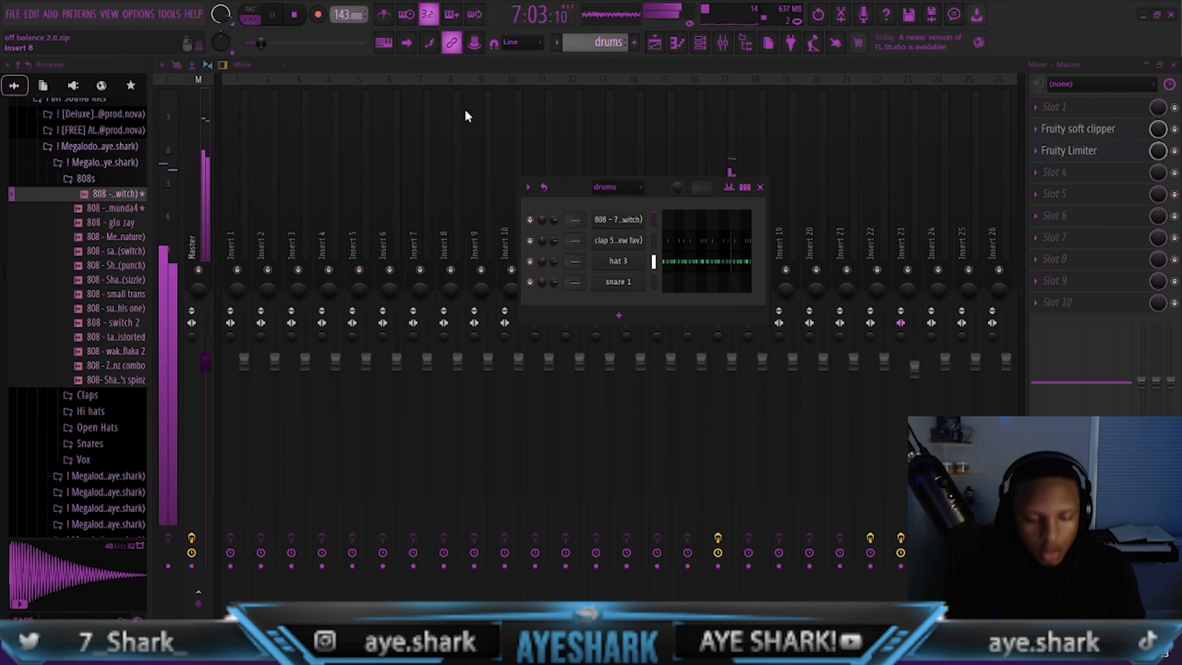
pyautogui.click(760, 187)
pyautogui.click(686, 48)
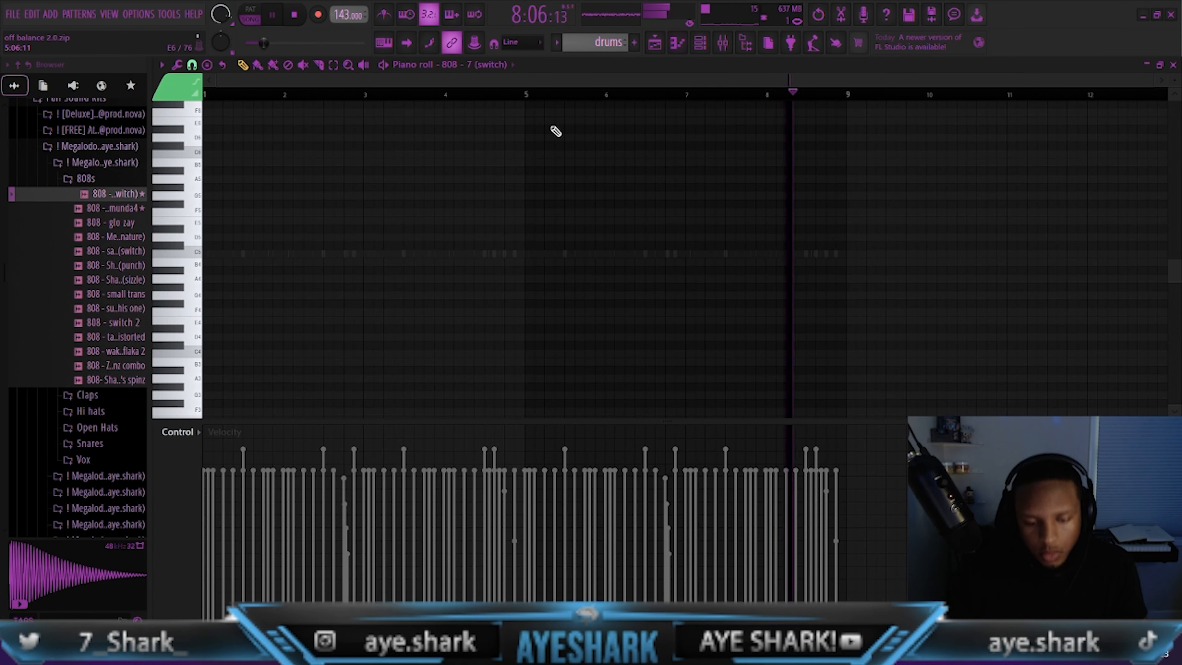
# Place 808 notes on G6 at the start and on the fourth beat of bar 1, checking the timing with playback
pyautogui.press('space')
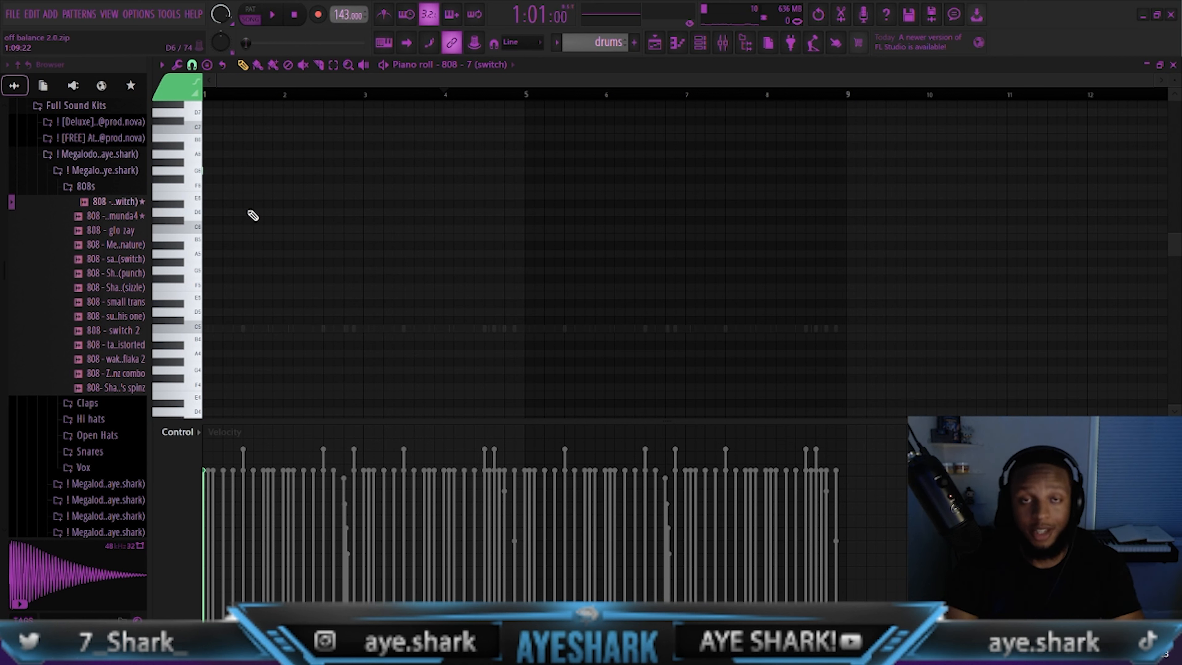
pyautogui.press('space')
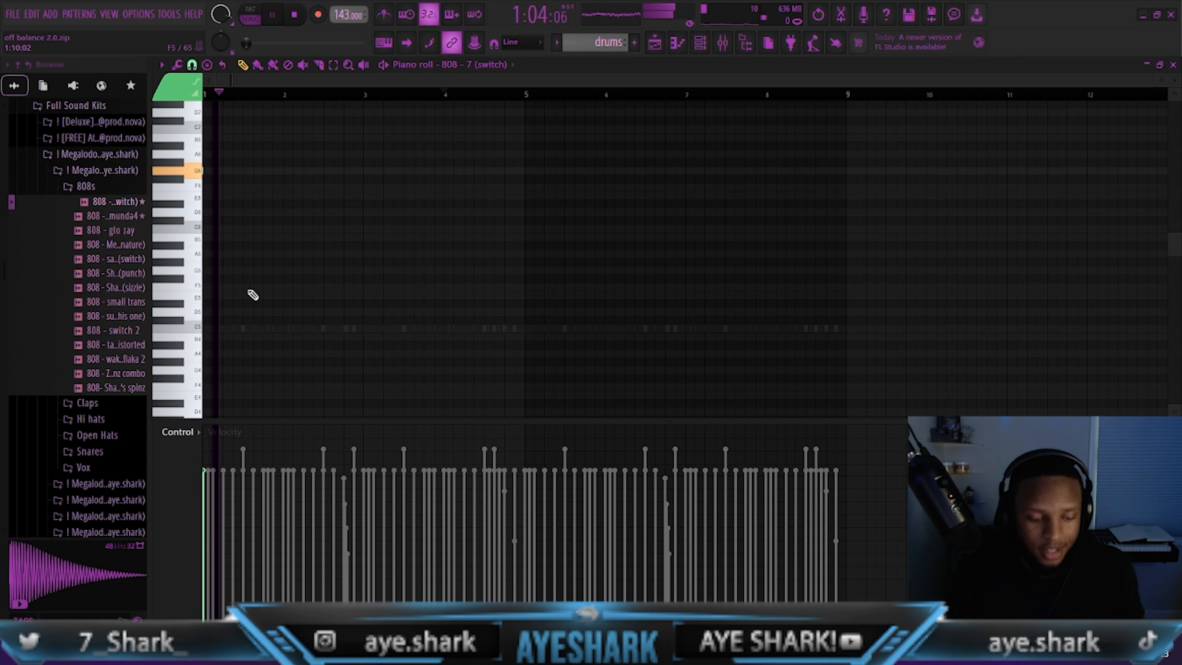
pyautogui.press('space')
pyautogui.press('space')
pyautogui.press('space')
pyautogui.press('space')
pyautogui.press('space')
pyautogui.press('space')
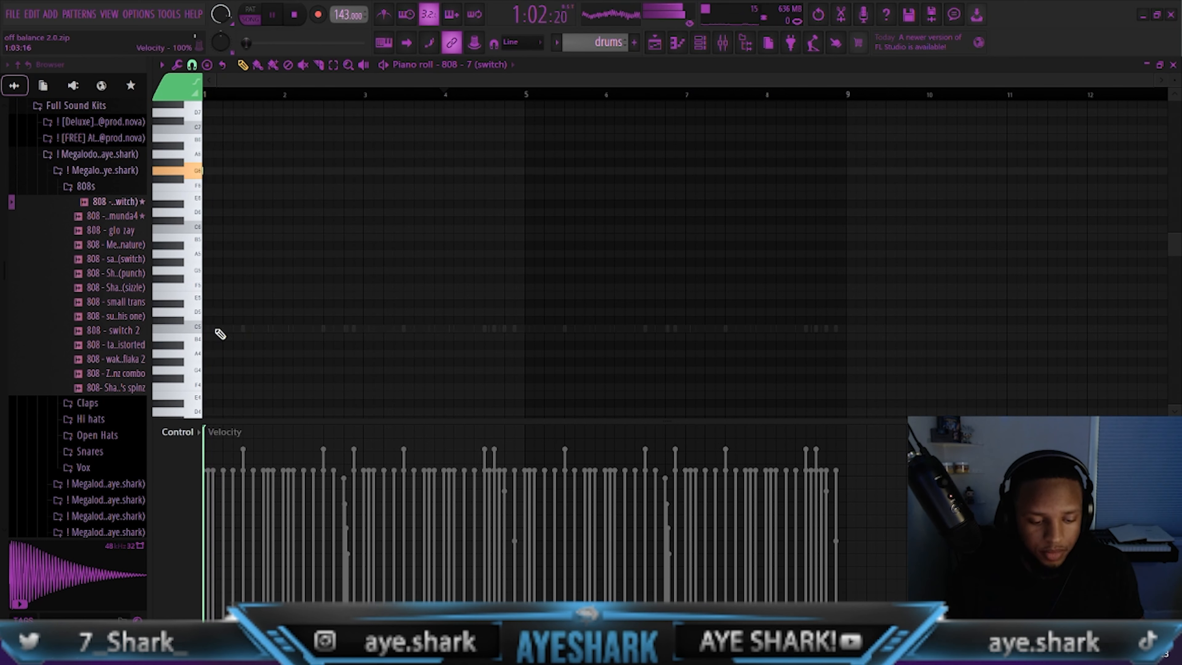
pyautogui.press('space')
pyautogui.press('space')
pyautogui.press('space')
pyautogui.press('space')
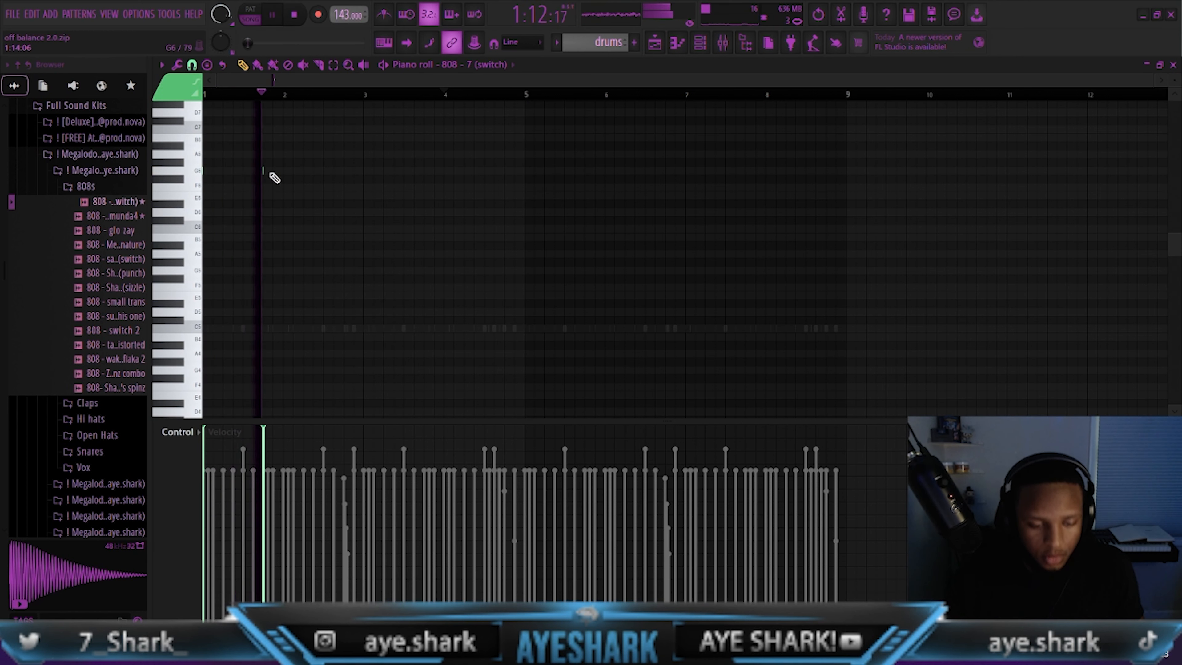
pyautogui.click(263, 171)
pyautogui.press('space')
pyautogui.press('space')
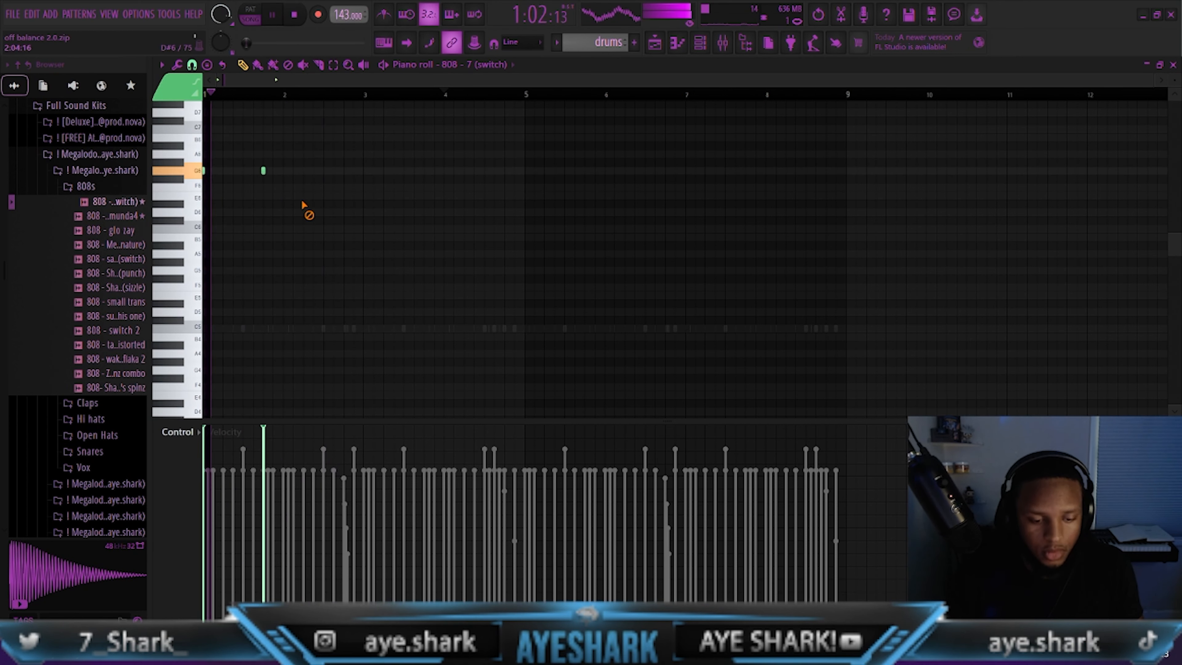
# Add two closely spaced G6 notes from the third beat of bar 2, and duplicate the two-bar 808 pattern through bar 8
pyautogui.click(324, 170)
pyautogui.click(333, 171)
pyautogui.press('space')
pyautogui.press('space')
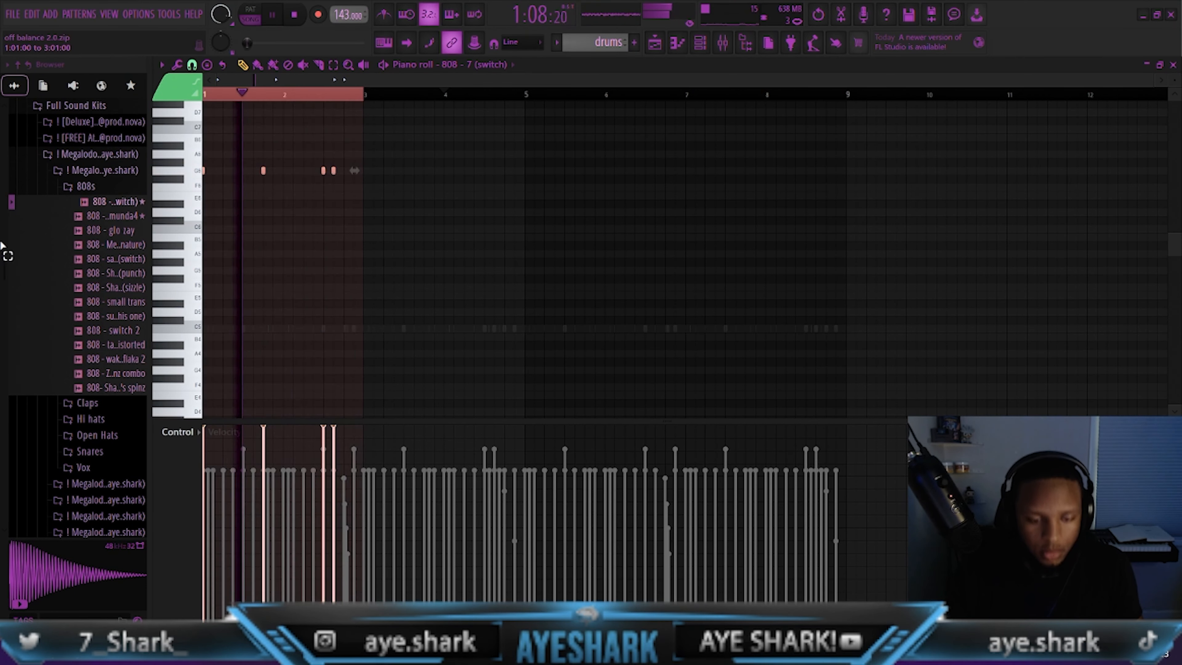
pyautogui.hotkey('ctrl', 'b')
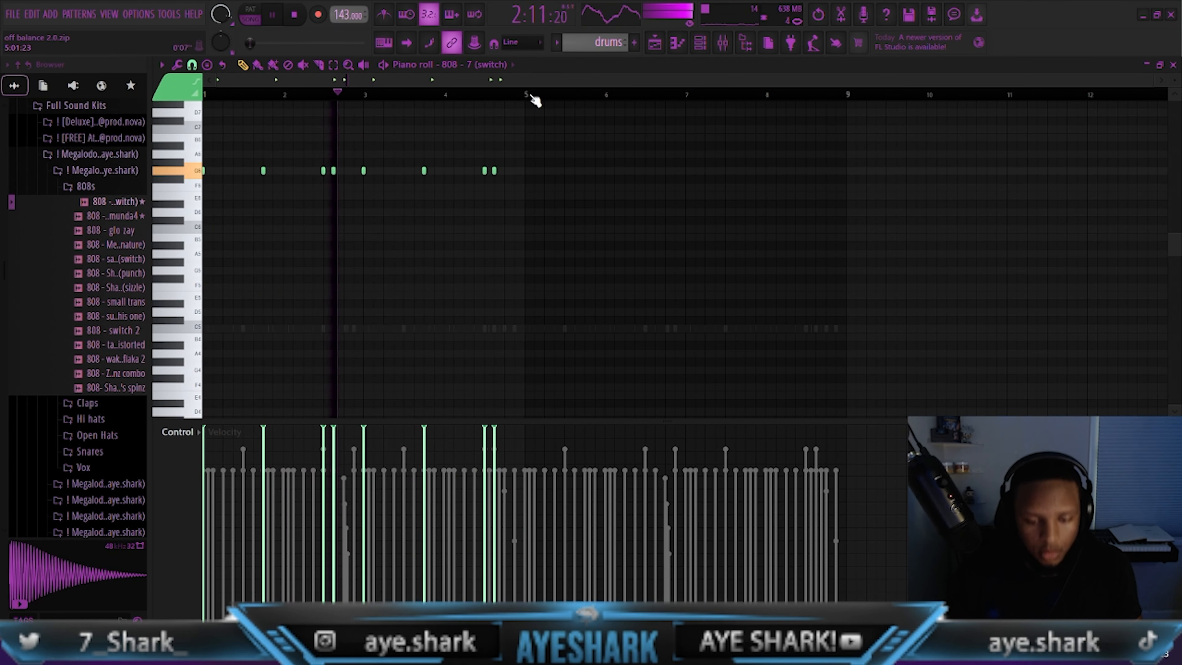
pyautogui.hotkey('ctrl', 'b')
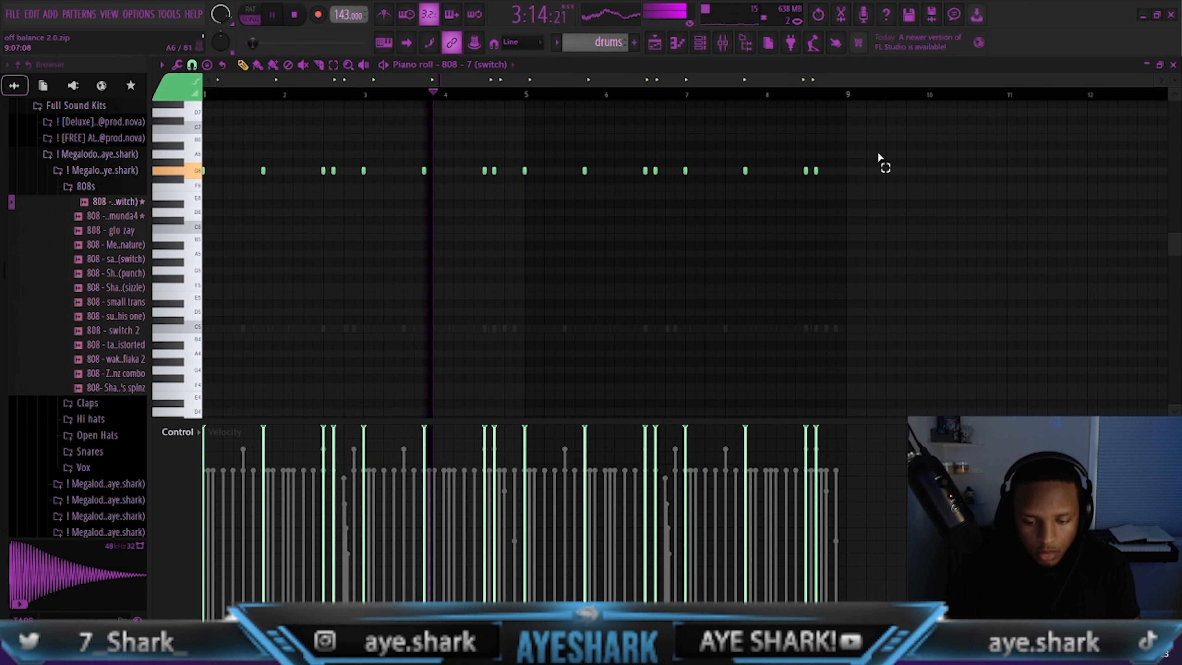
# Transpose the 808 notes in bars 5 to 8 down four semitones to D#6
pyautogui.moveTo(877, 151); pyautogui.dragTo(515, 199)
pyautogui.press('Down')
pyautogui.press('Down')
pyautogui.hotkey('shift', 'Down')
pyautogui.hotkey('shift', 'Down')
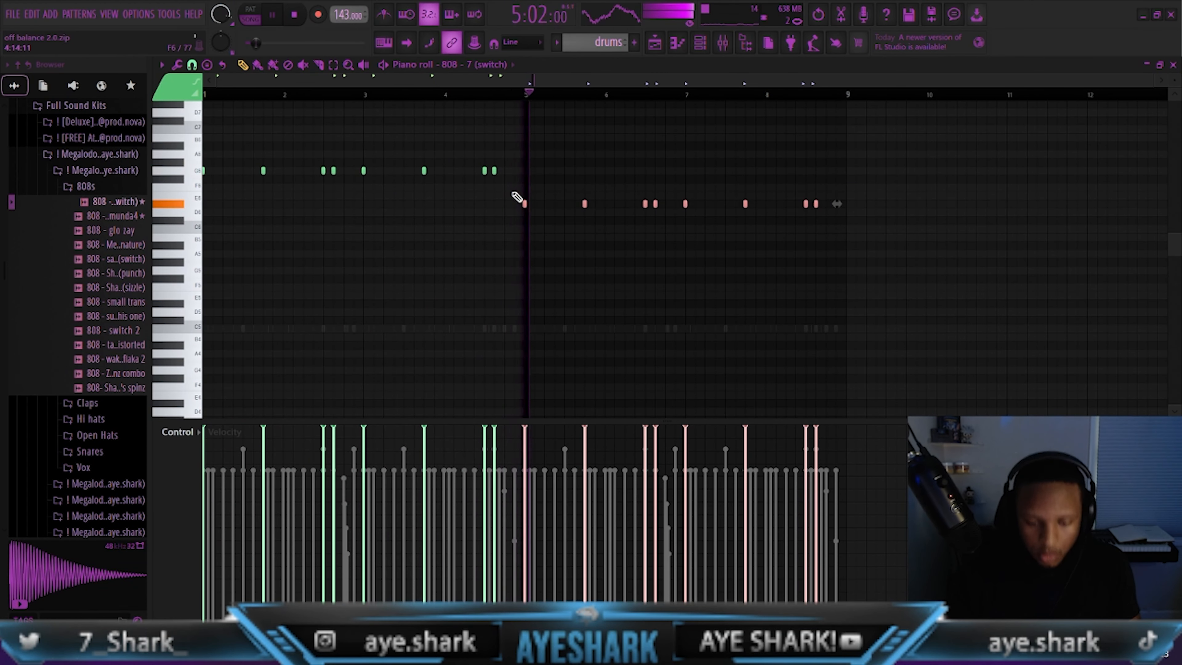
pyautogui.keyDown('ctrl'); pyautogui.click(665, 152); pyautogui.keyUp('ctrl')
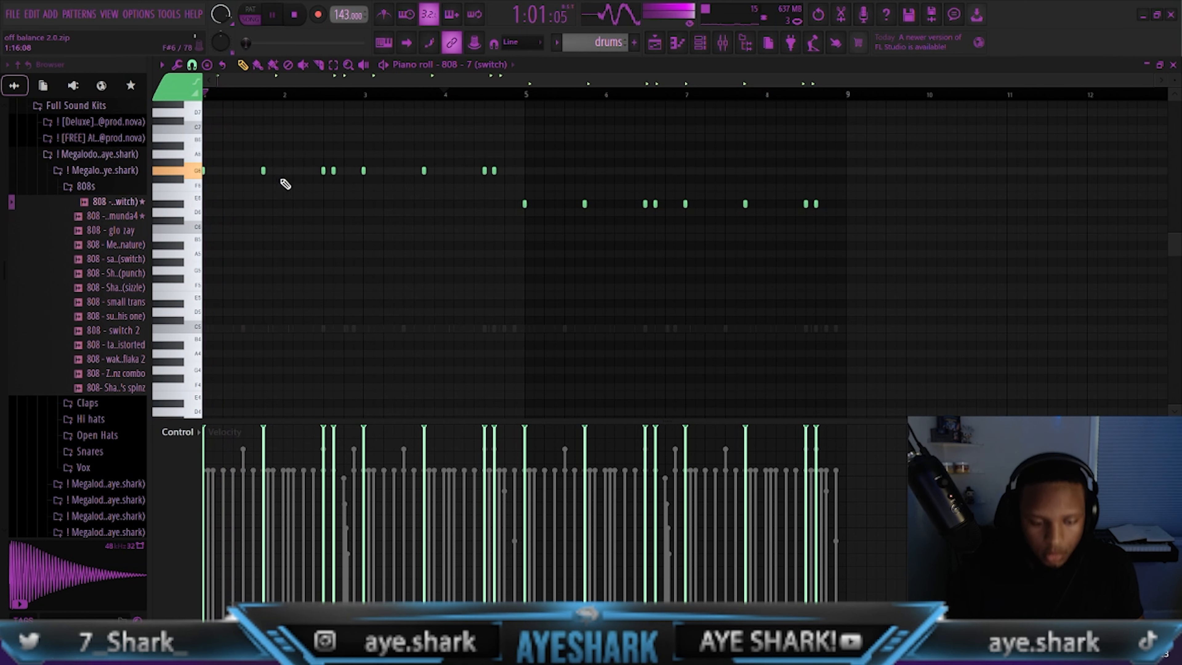
# Add a G6 808 note at step 3 of bar 2 and another at step 3 of bar 4
pyautogui.click(293, 170)
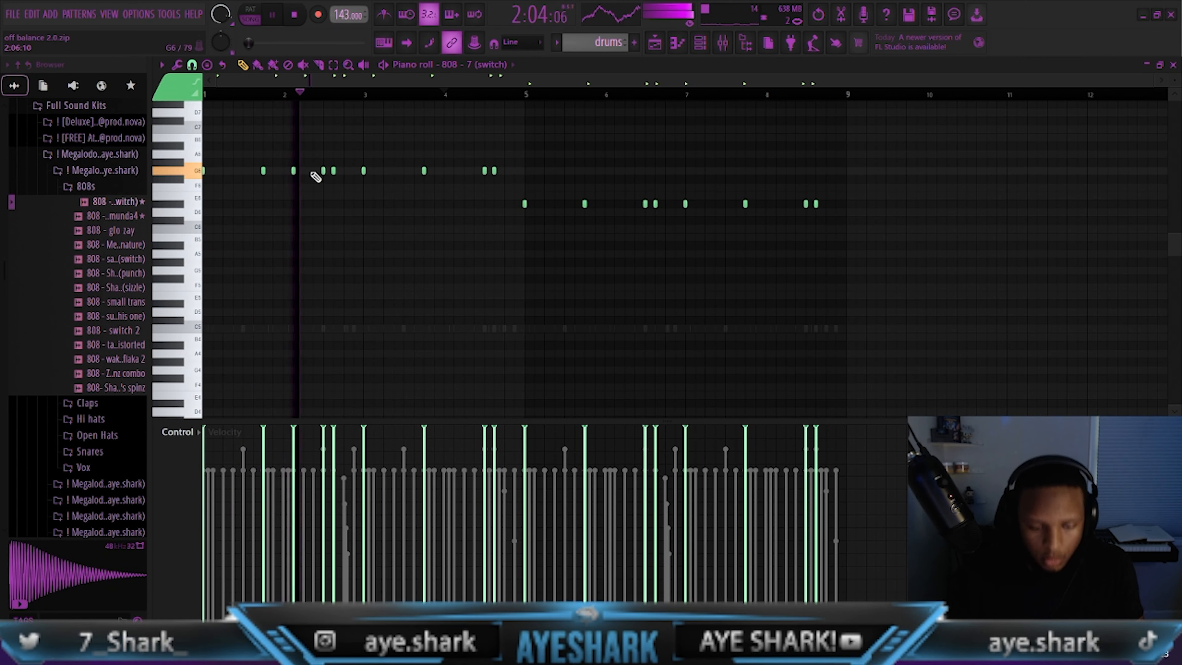
pyautogui.press('space')
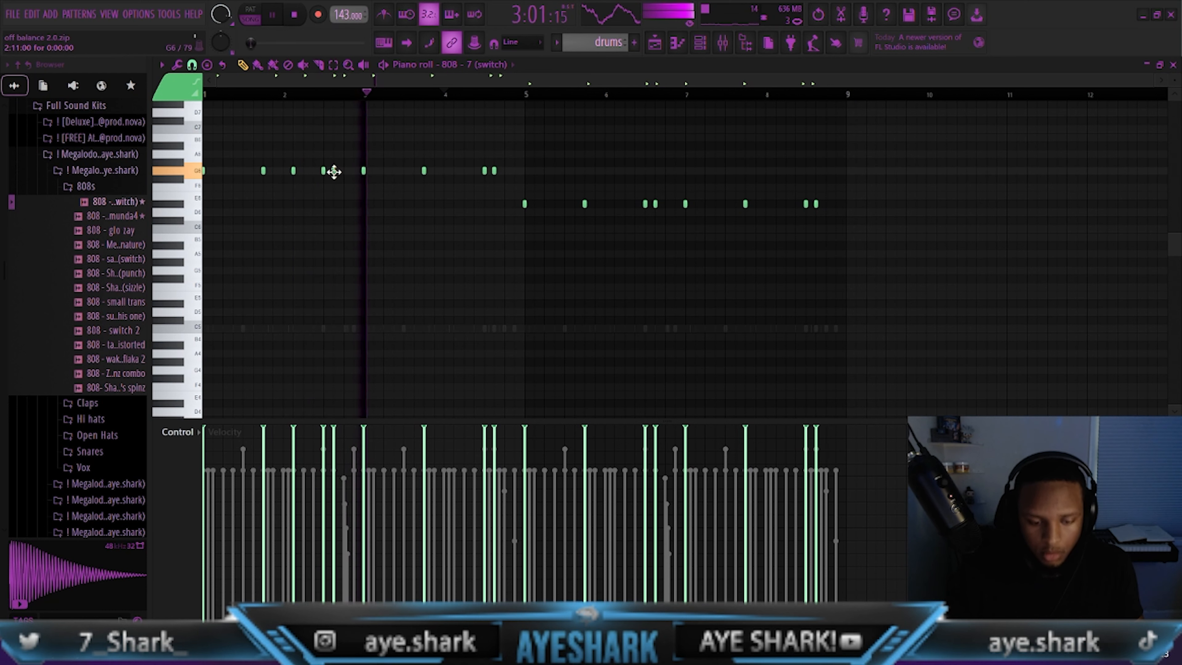
pyautogui.doubleClick(463, 174)
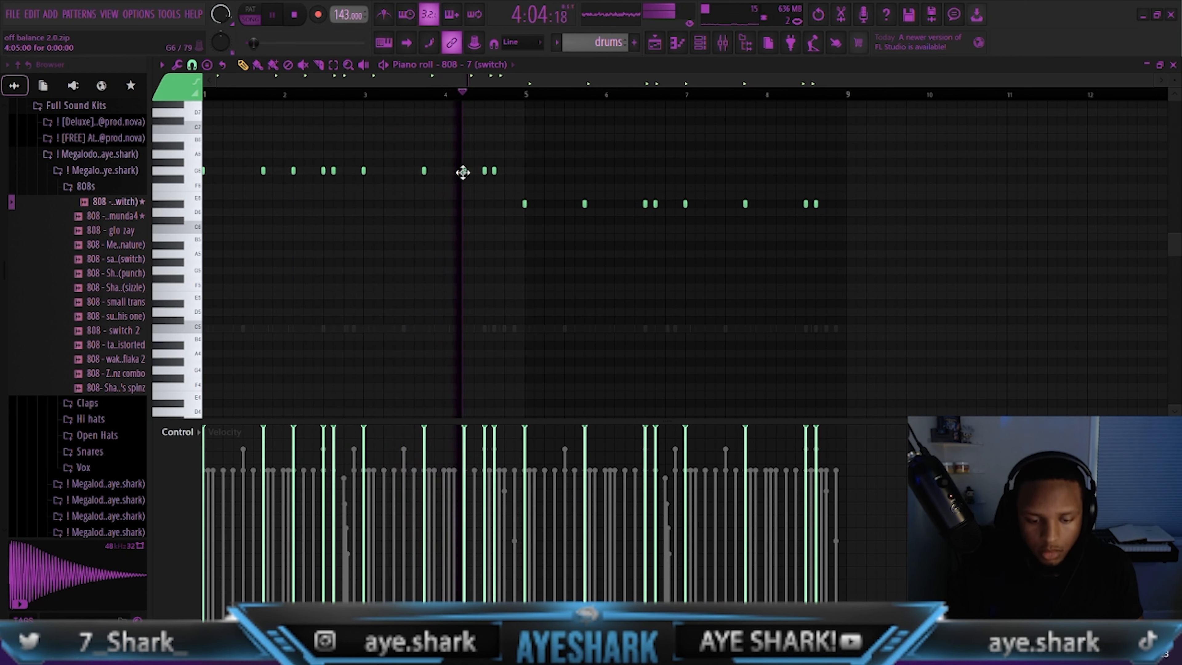
pyautogui.click(679, 227)
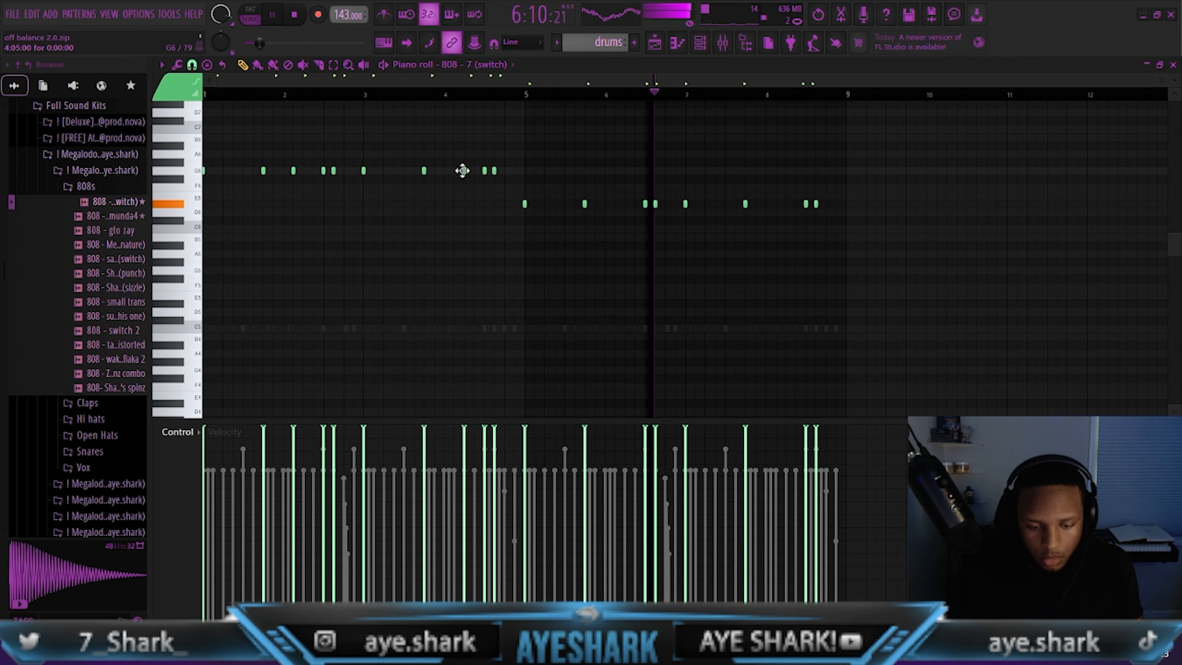
pyautogui.moveTo(462, 171); pyautogui.dragTo(453, 171)
pyautogui.press('space')
pyautogui.press('space')
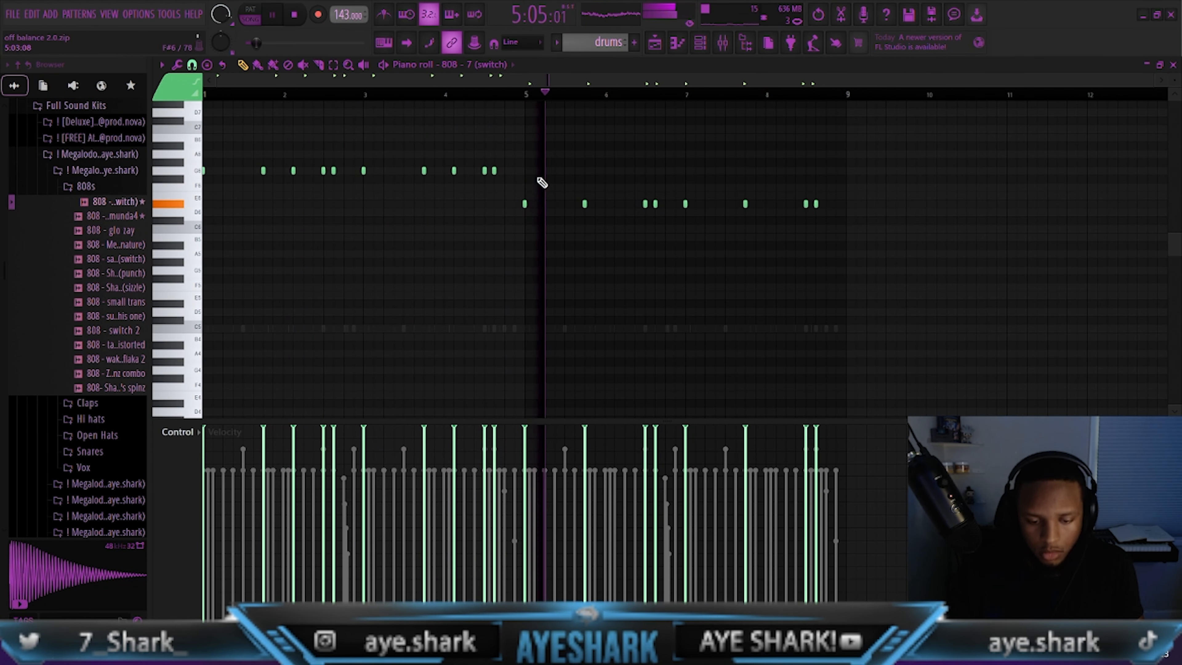
# Add a D#6 808 note at step 3 of bar 6 and raise the last note of bar 7 to F6
pyautogui.click(620, 206)
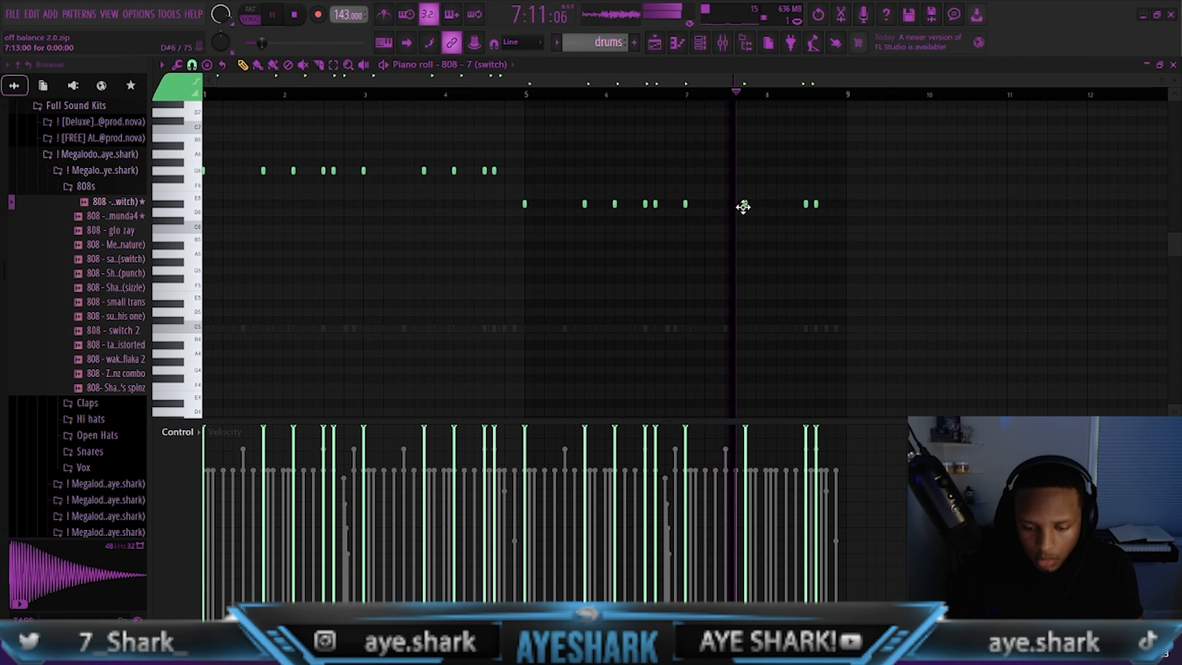
pyautogui.press('space')
pyautogui.moveTo(745, 204); pyautogui.dragTo(745, 187)
pyautogui.press('space')
pyautogui.click(694, 98)
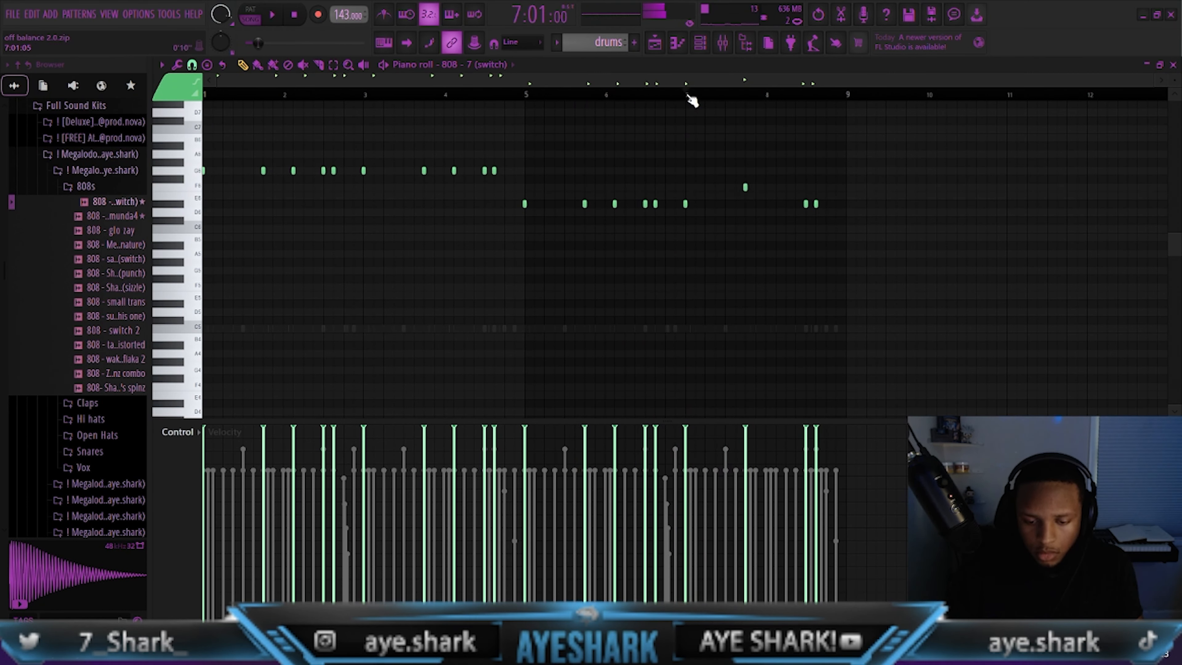
# Add an F6 808 note at step 3 of bar 8, raise that bar's last two notes to F6, and play it back
pyautogui.click(775, 187)
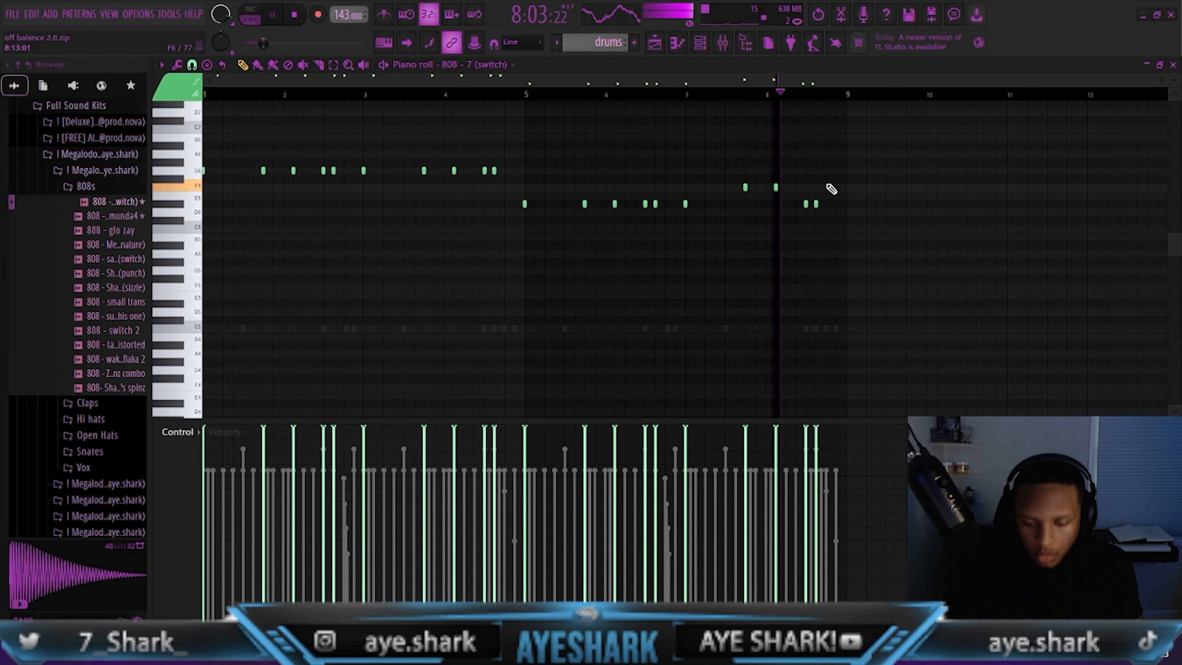
pyautogui.press('space')
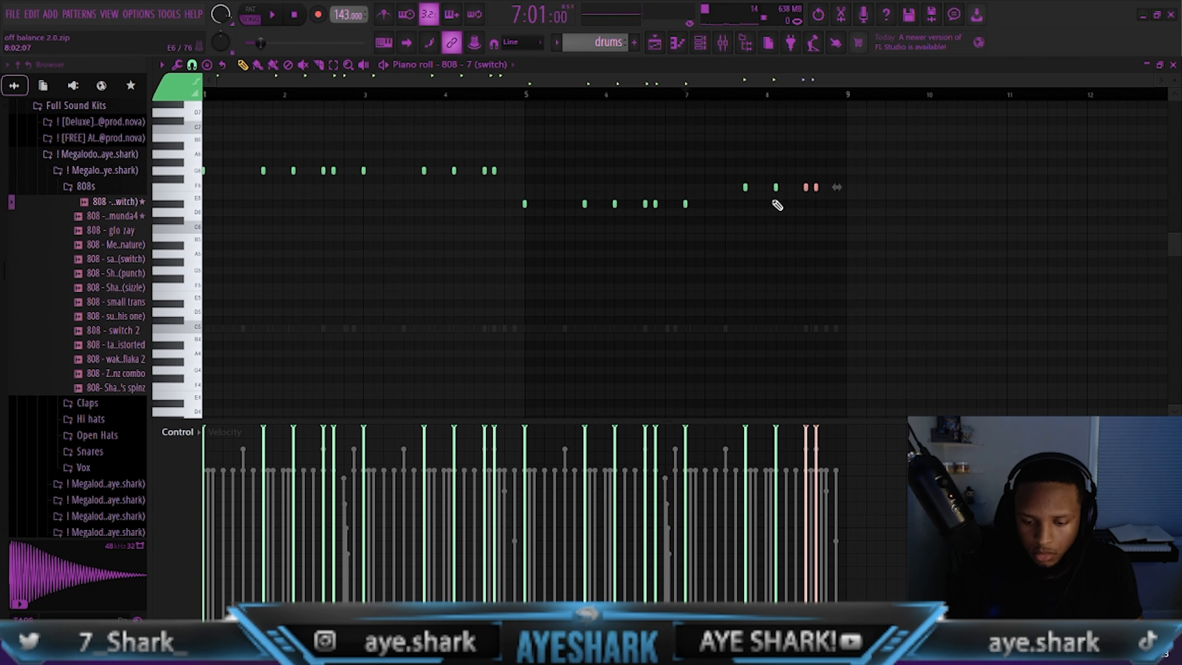
pyautogui.press('space')
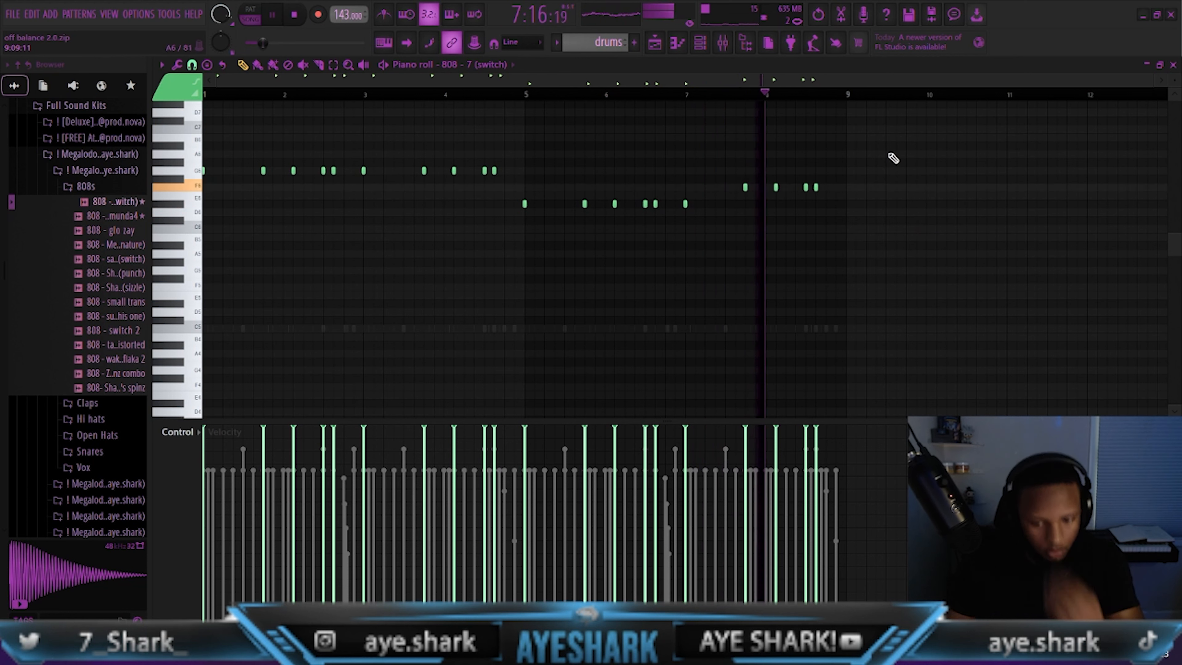
pyautogui.press('space')
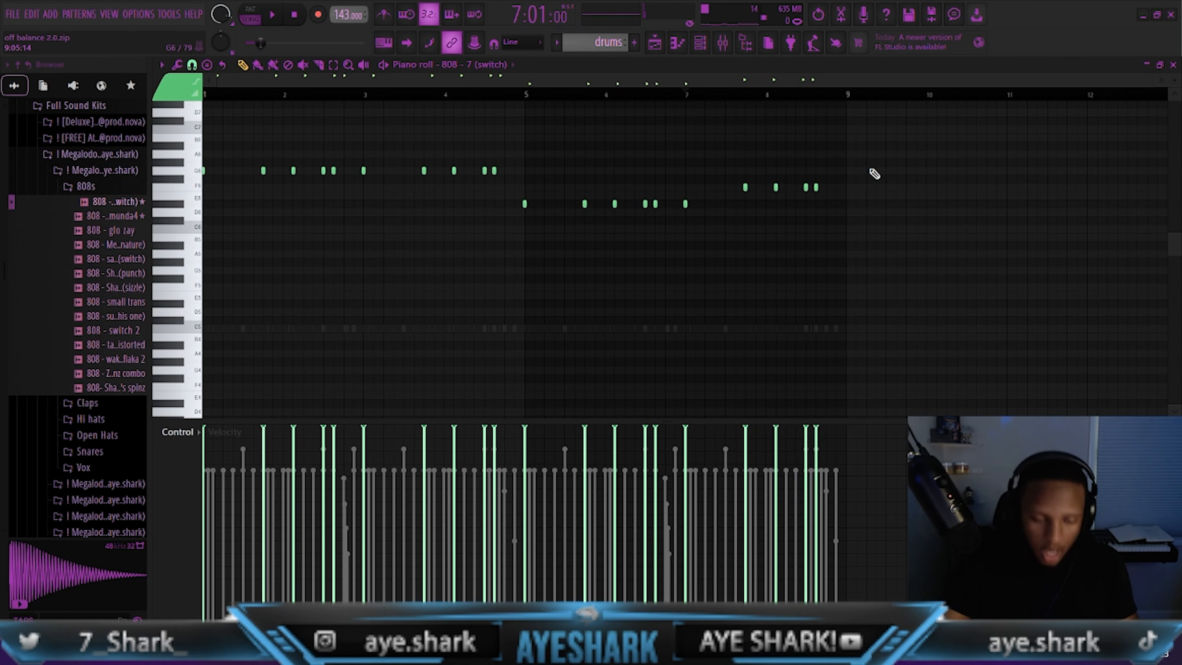
# Transpose all the 808 notes down one octave and delete the second note of the close pairs in bars 2 and 6
pyautogui.hotkey('ctrl', 'Down')
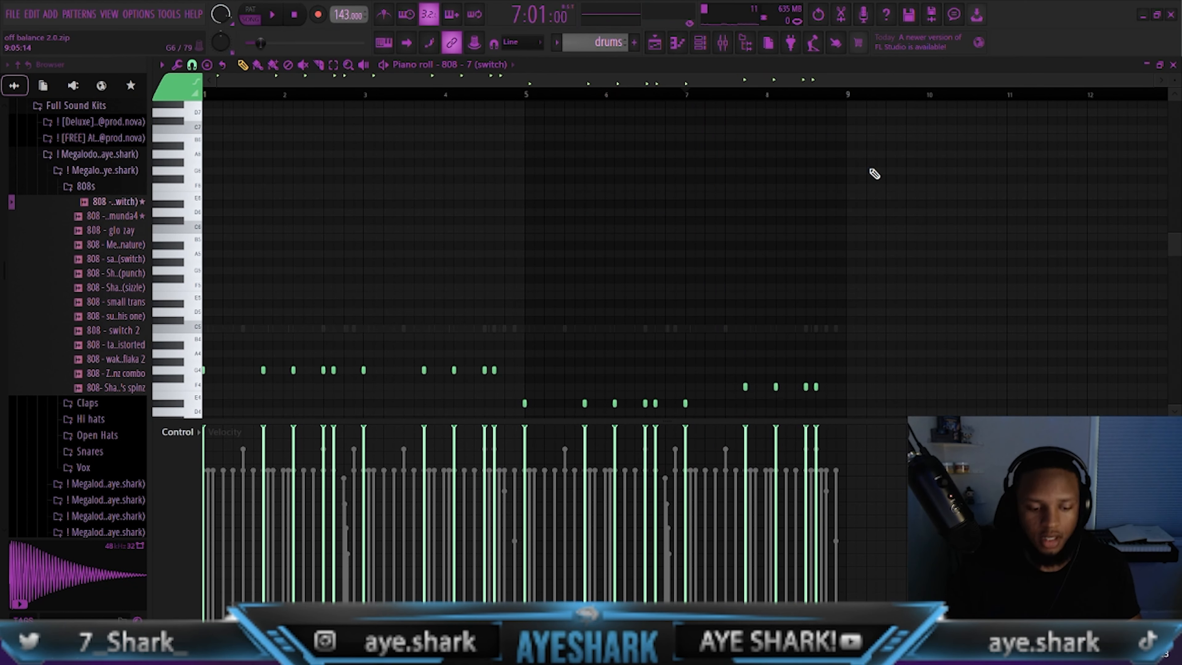
pyautogui.press('space')
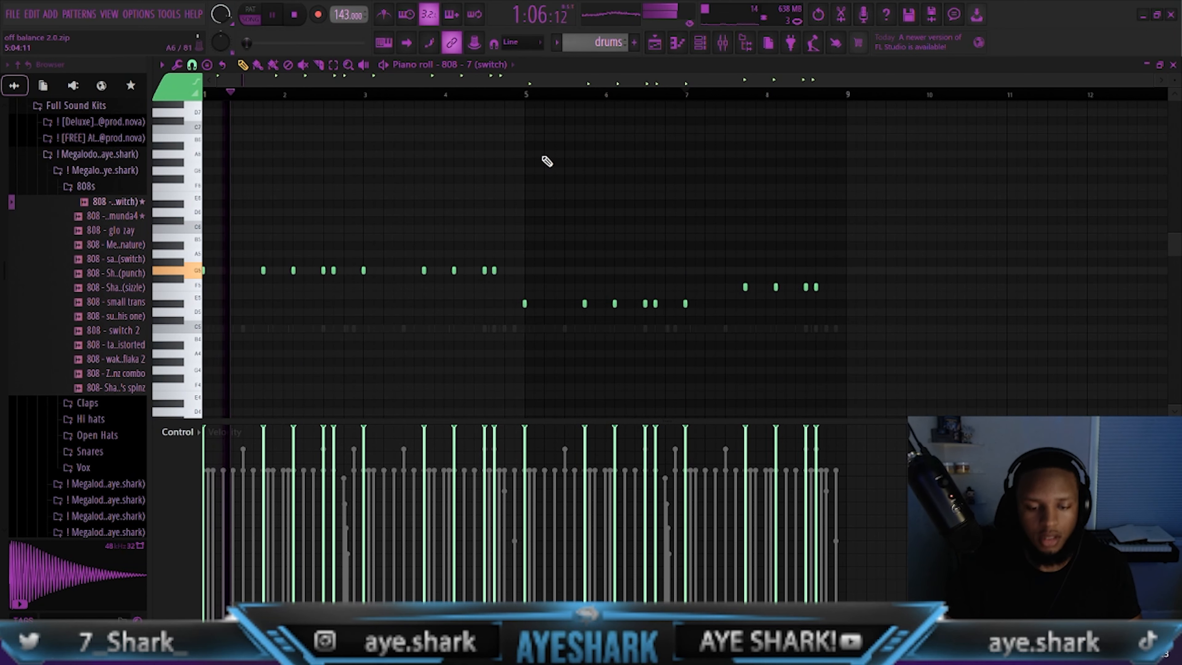
pyautogui.click(700, 42)
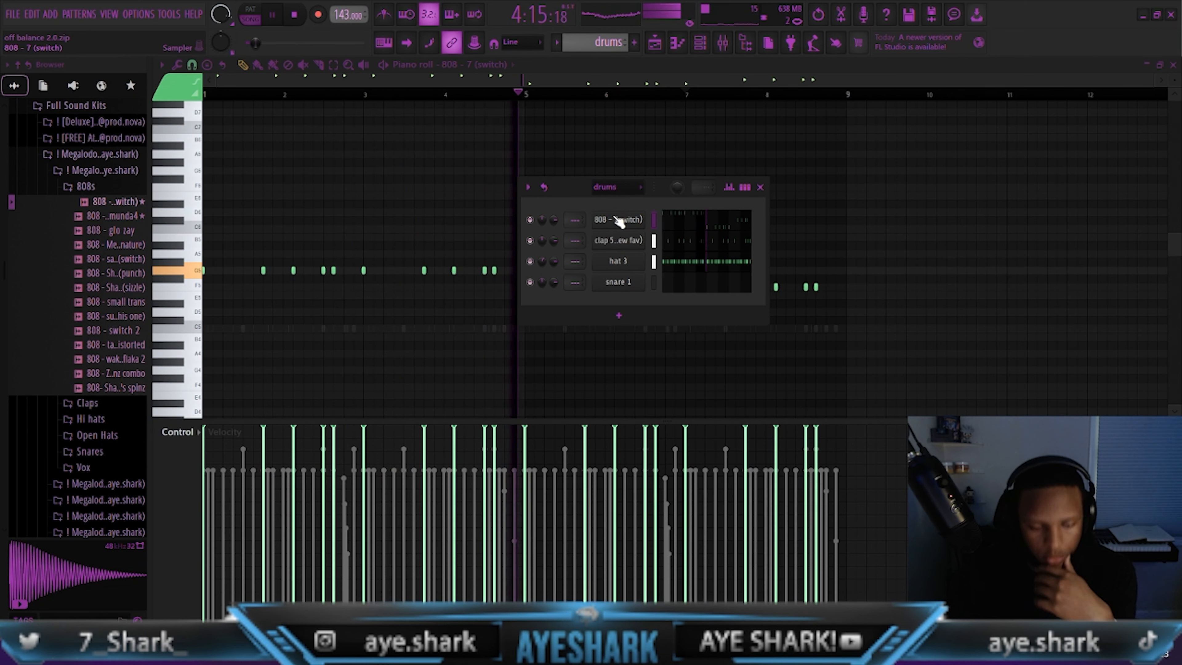
pyautogui.click(761, 187)
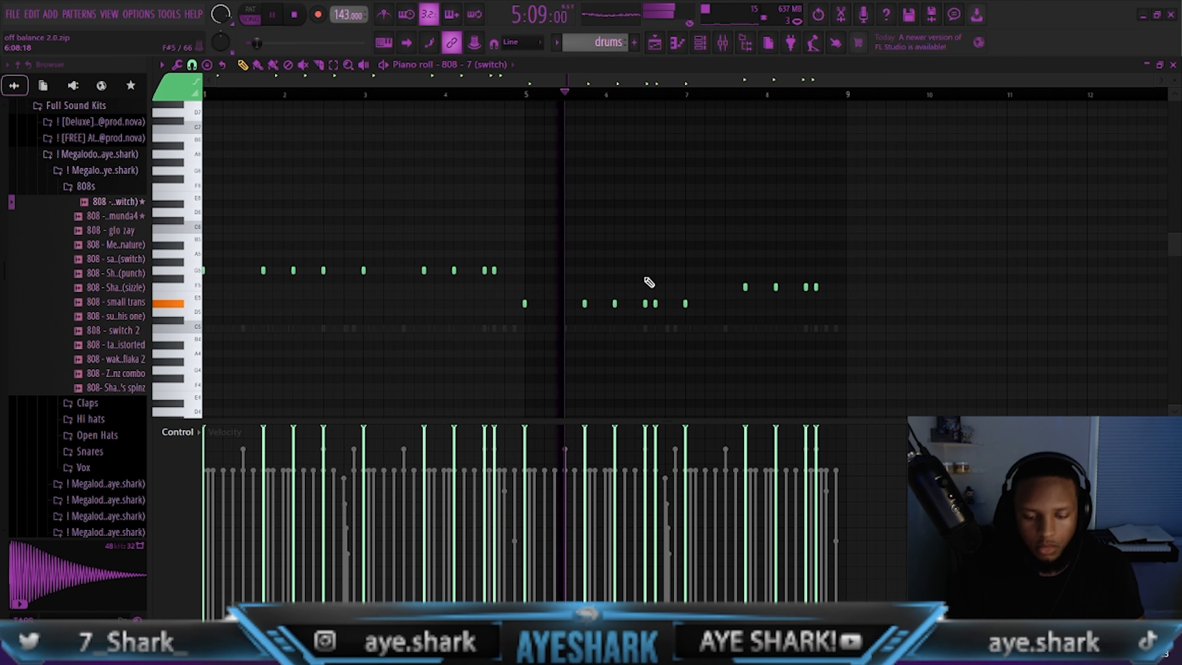
pyautogui.rightClick(656, 304)
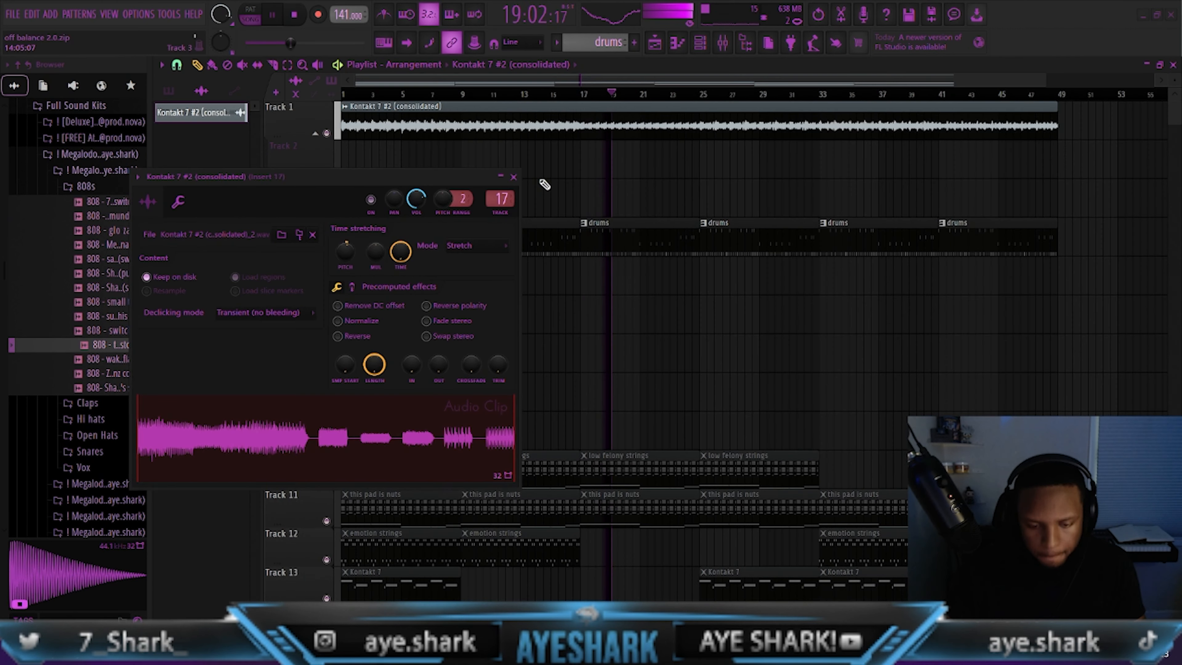
# Solo Track 1 in the playlist and set the Kontakt 7 #2 (consolidated) clip's pitch shift to -300 cents
pyautogui.rightClick(327, 134)
pyautogui.doubleClick(491, 132)
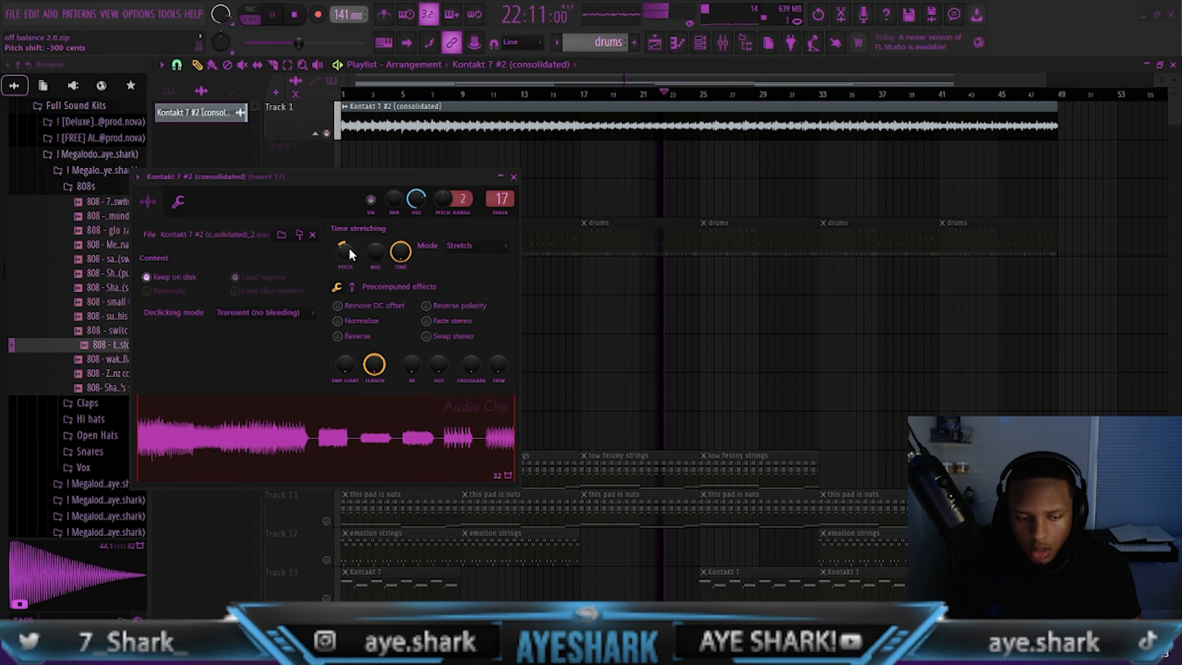
pyautogui.click(513, 177)
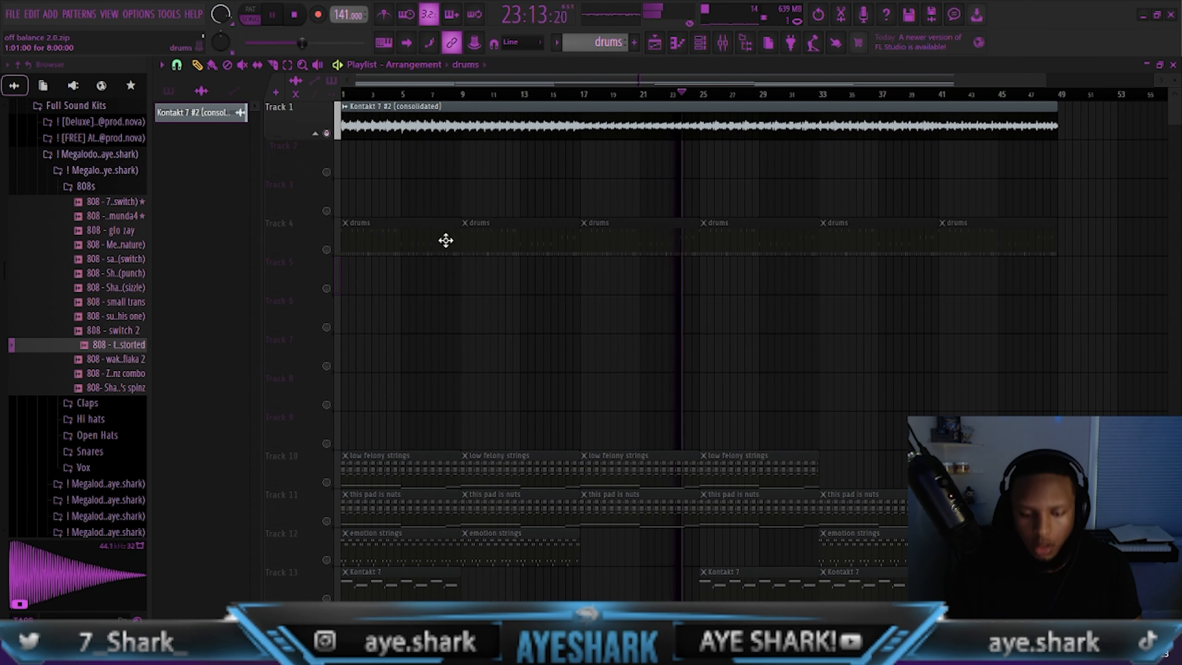
# Turn the muted playlist tracks back on so Track 4's drums play together with the Track 1 melody
pyautogui.press('F7')
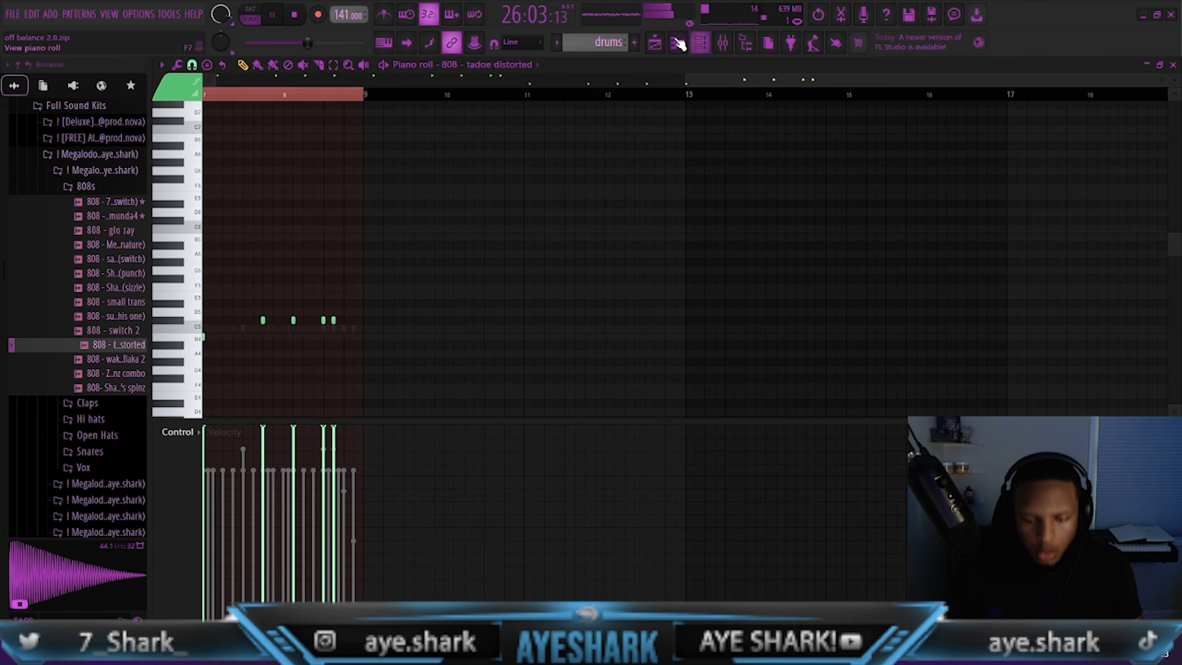
pyautogui.click(653, 44)
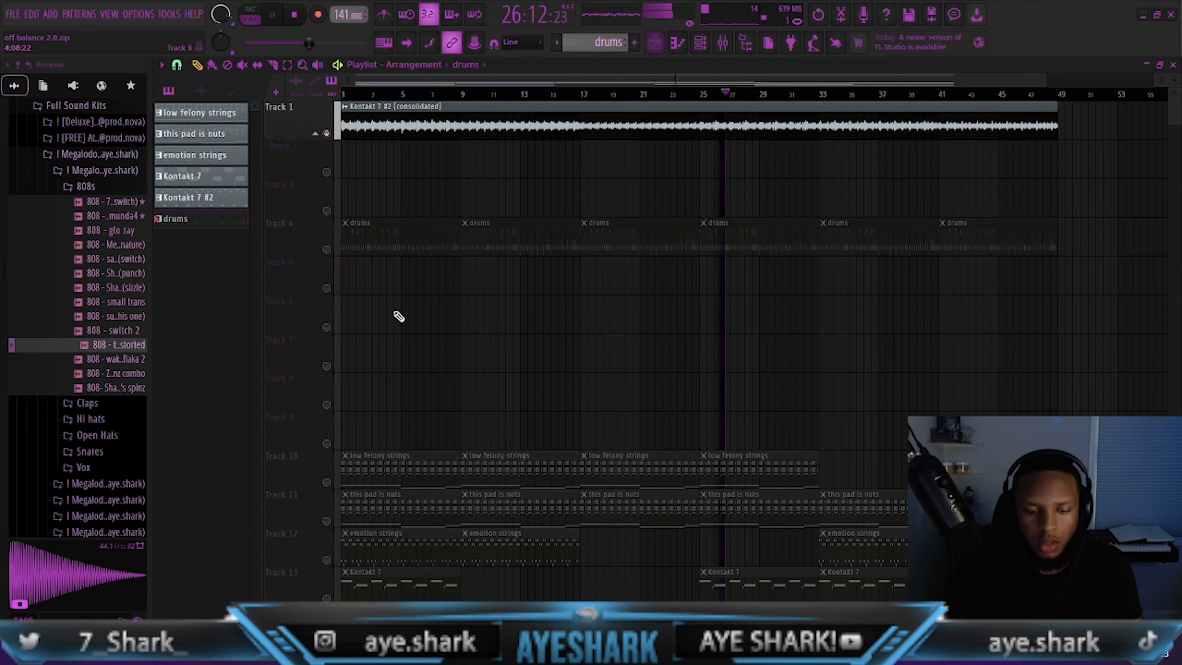
pyautogui.click(326, 250)
pyautogui.scroll(-1, 678, 107)
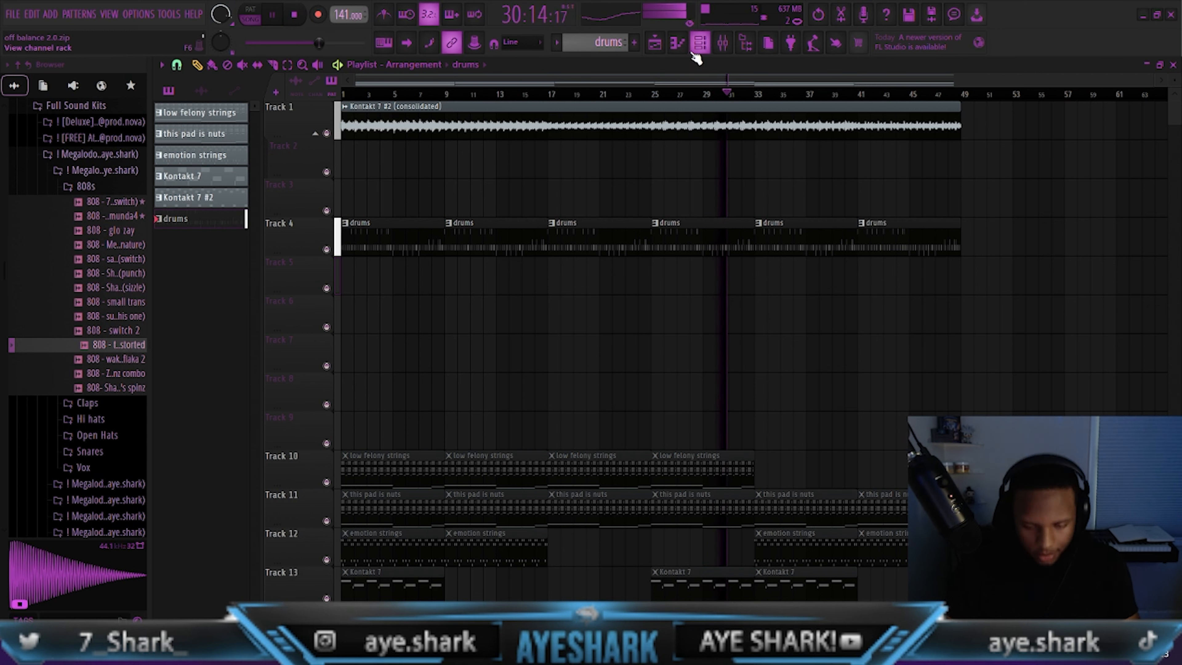
# Review the sampler settings of the 808 - tadoe distorted channel and glance at the mixer during playback
pyautogui.click(700, 45)
pyautogui.click(619, 220)
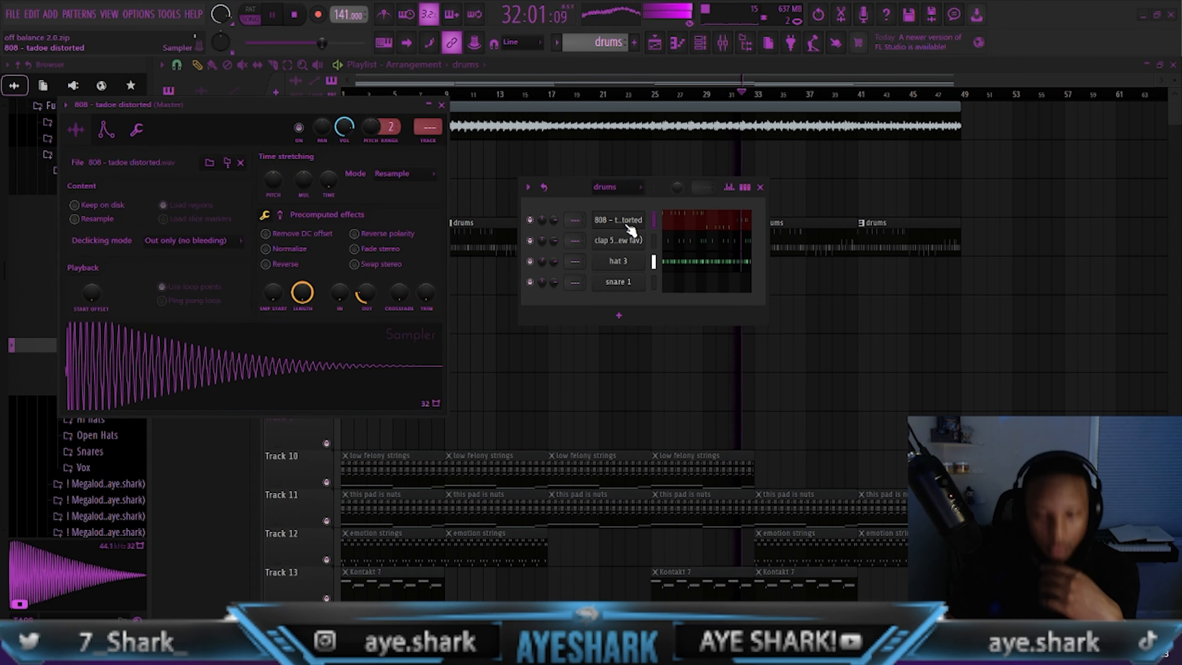
pyautogui.moveTo(292, 108); pyautogui.dragTo(639, 151)
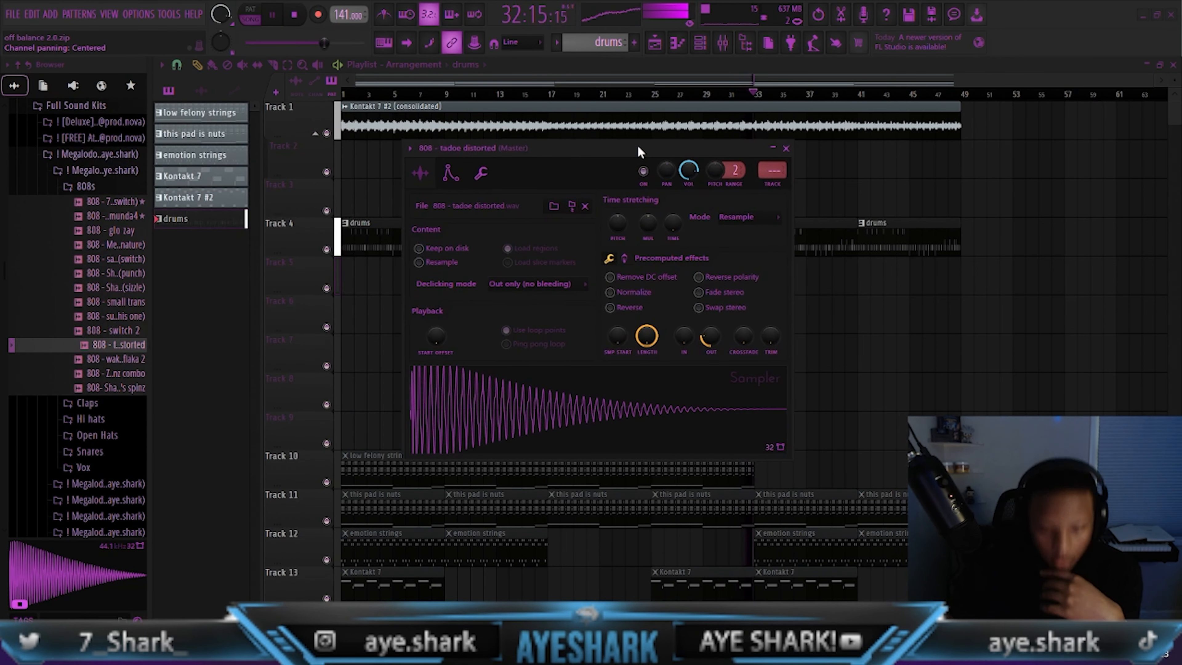
pyautogui.click(787, 150)
pyautogui.click(719, 44)
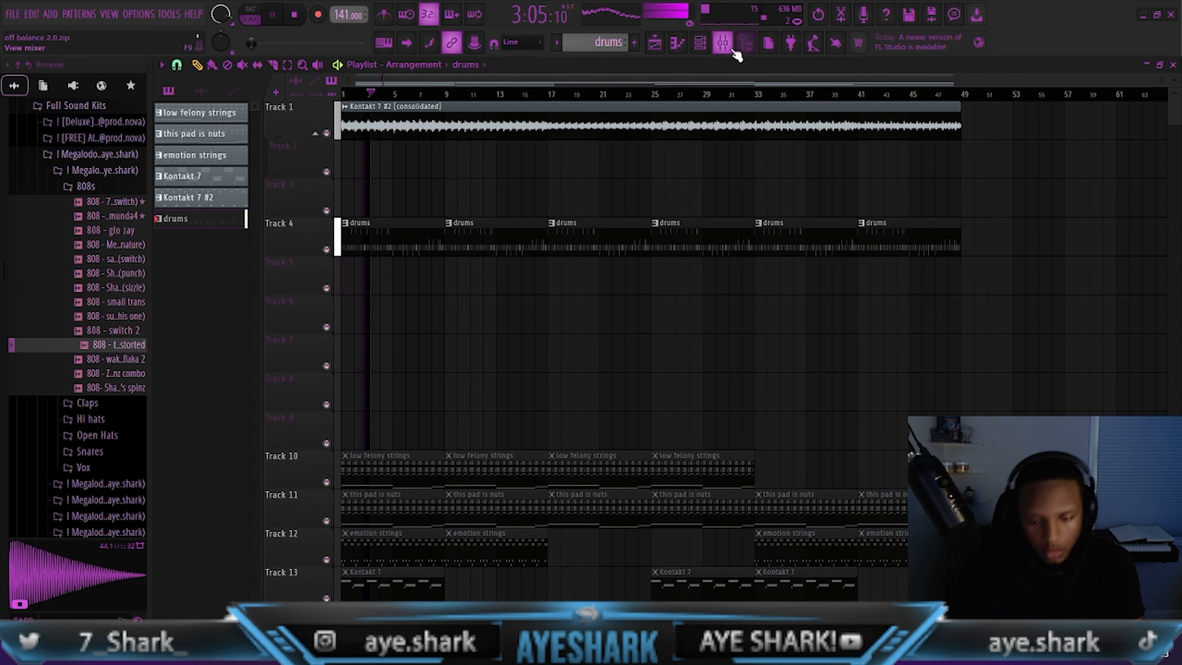
pyautogui.click(722, 43)
# Preview the 808 - Megalodon sample in the 808s folder and load it onto the second 808 channel
pyautogui.click(701, 43)
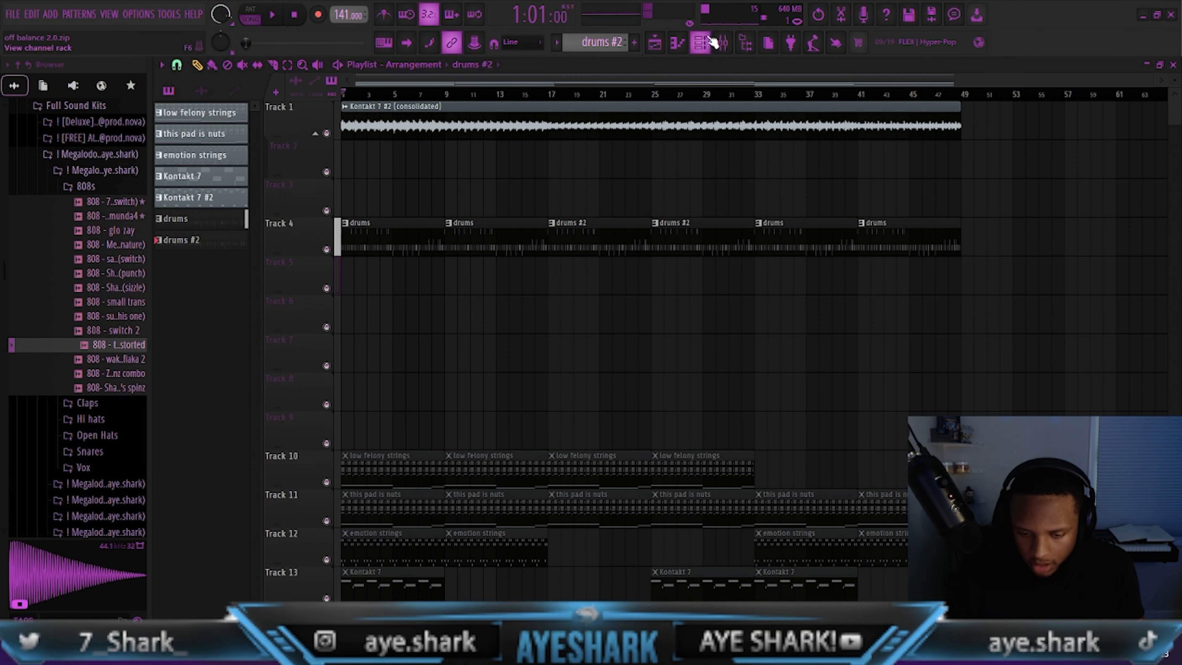
pyautogui.press('F6')
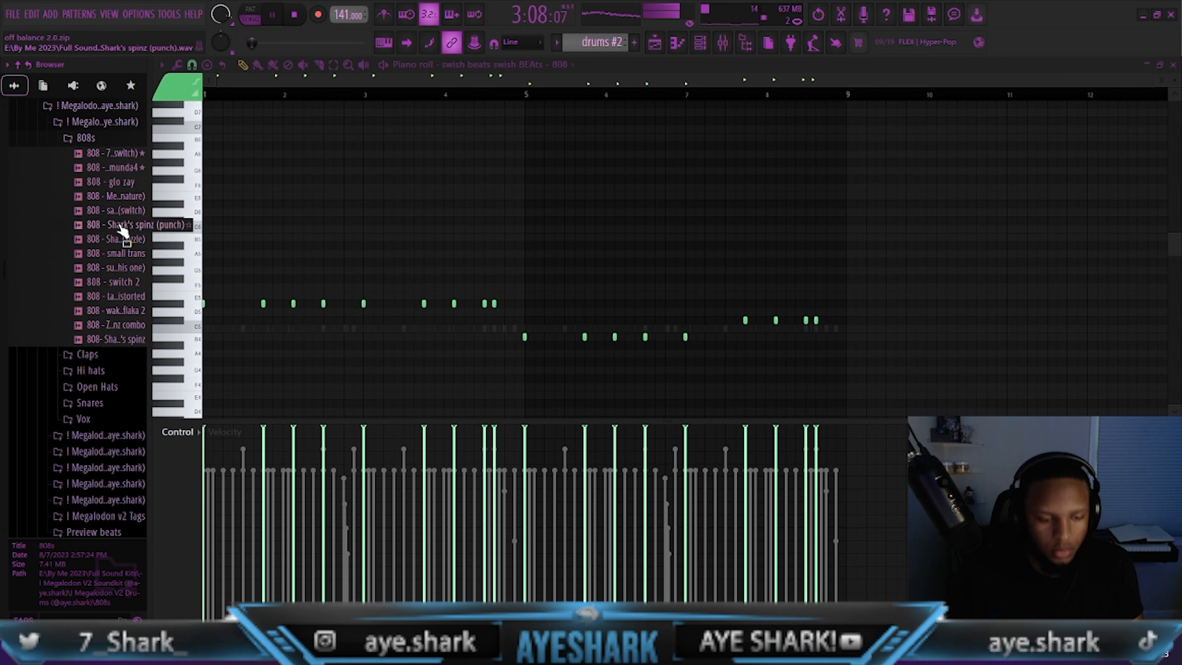
pyautogui.press('space')
pyautogui.click(128, 199)
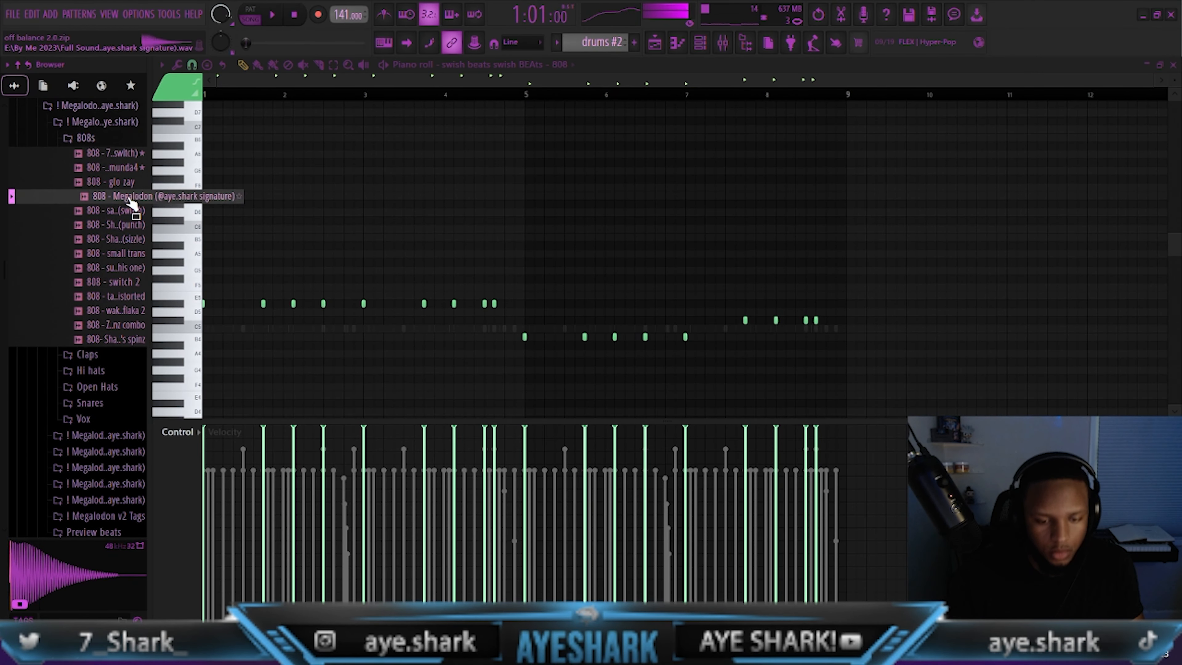
pyautogui.click(700, 42)
pyautogui.moveTo(117, 196); pyautogui.dragTo(630, 244)
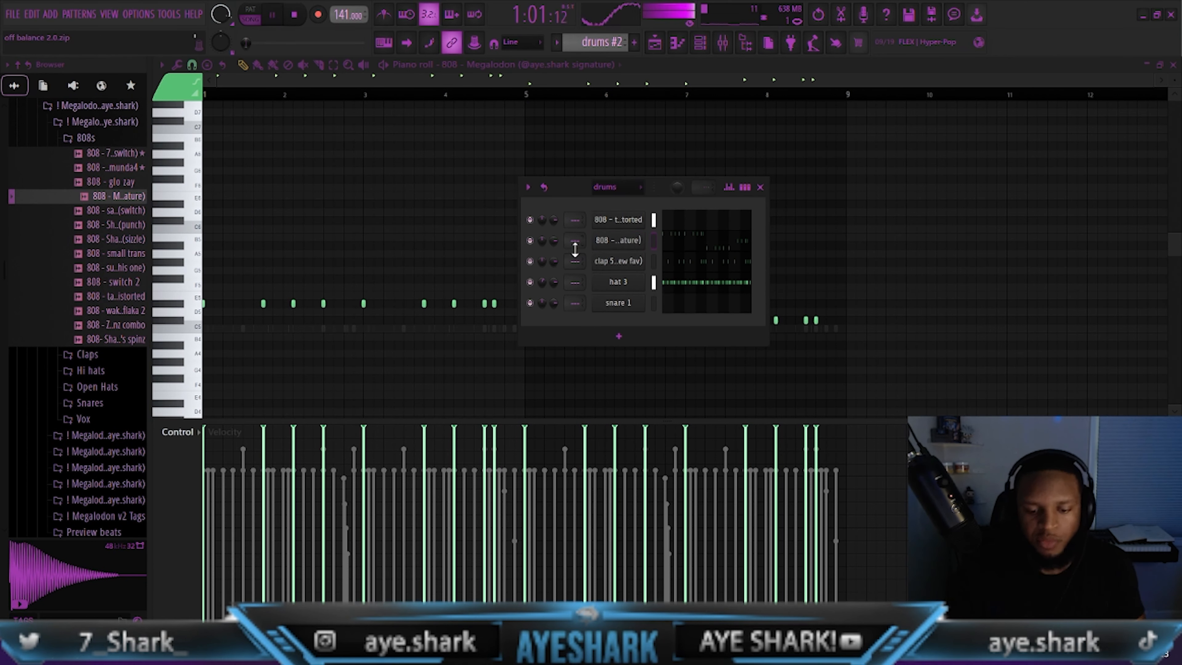
# Play the arrangement from about bar 16 and inspect the 808 - Megalodon channel's miscellaneous settings
pyautogui.click(761, 188)
pyautogui.press('F5')
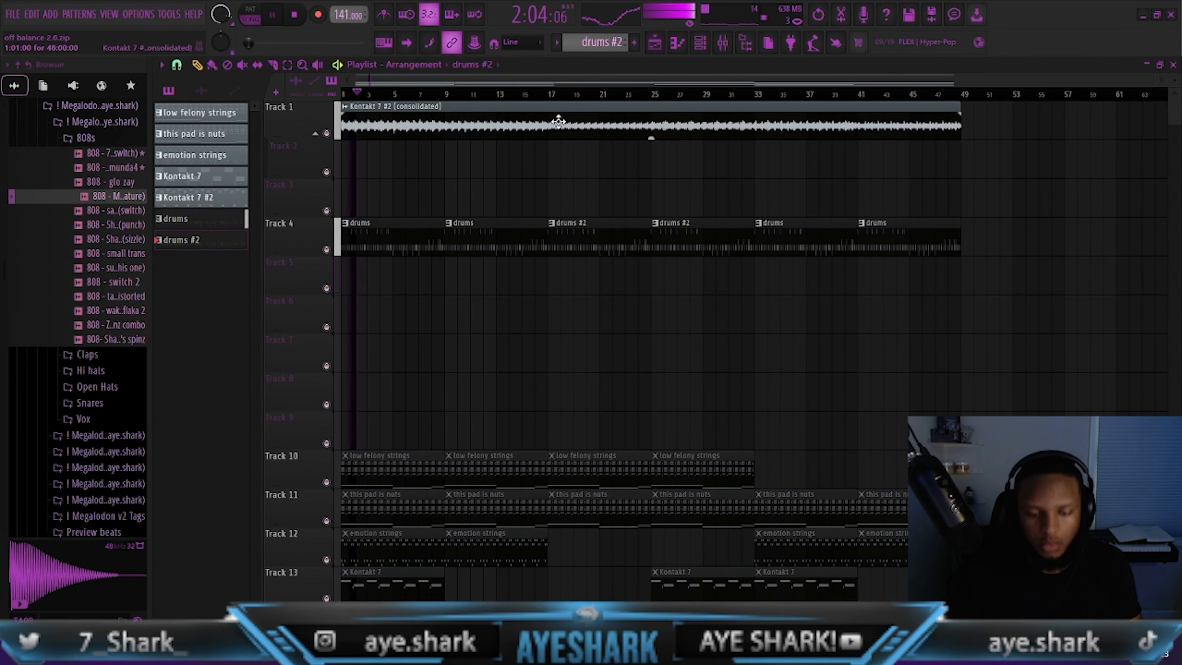
pyautogui.click(540, 96)
pyautogui.click(711, 49)
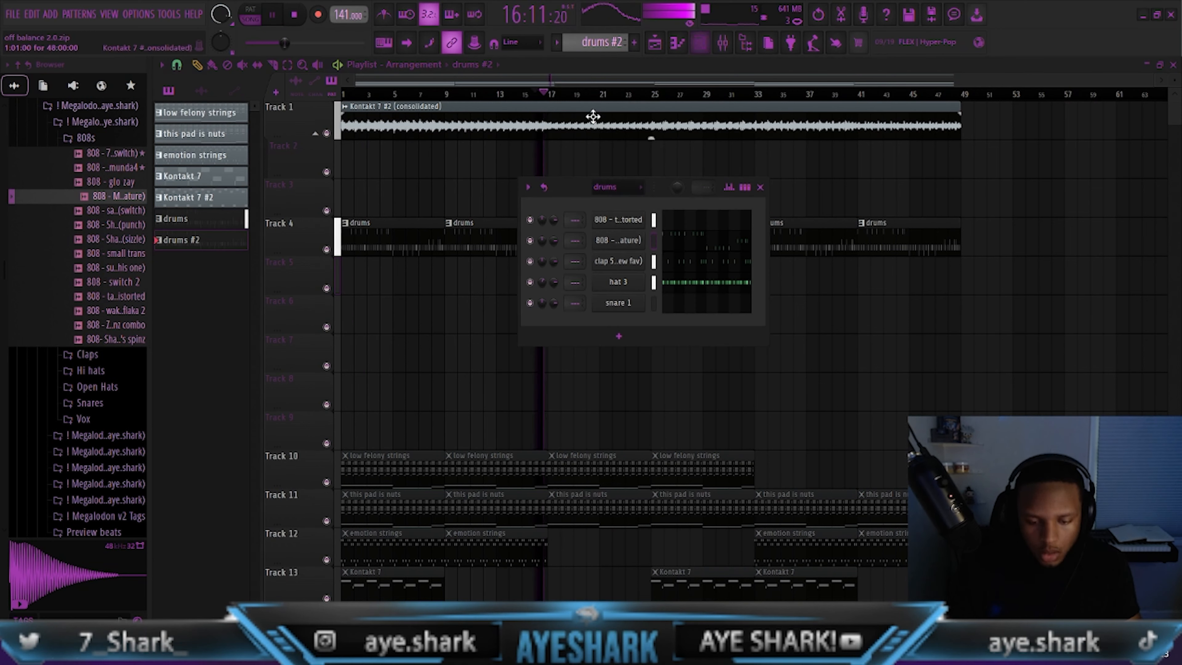
pyautogui.click(615, 246)
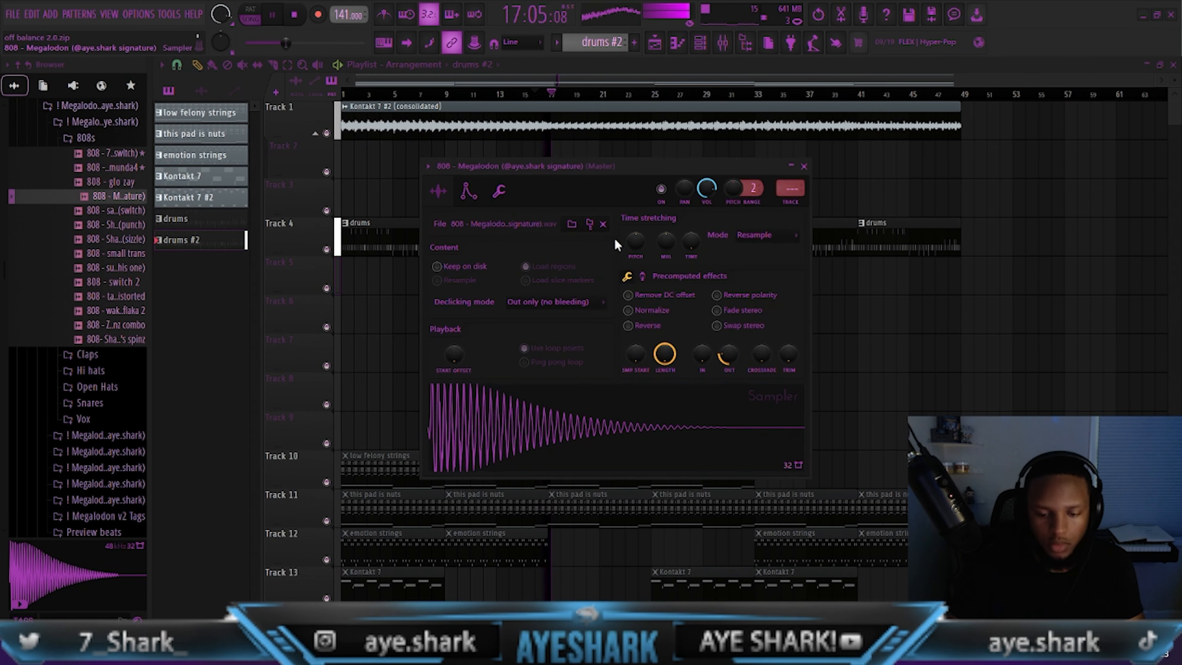
pyautogui.click(514, 195)
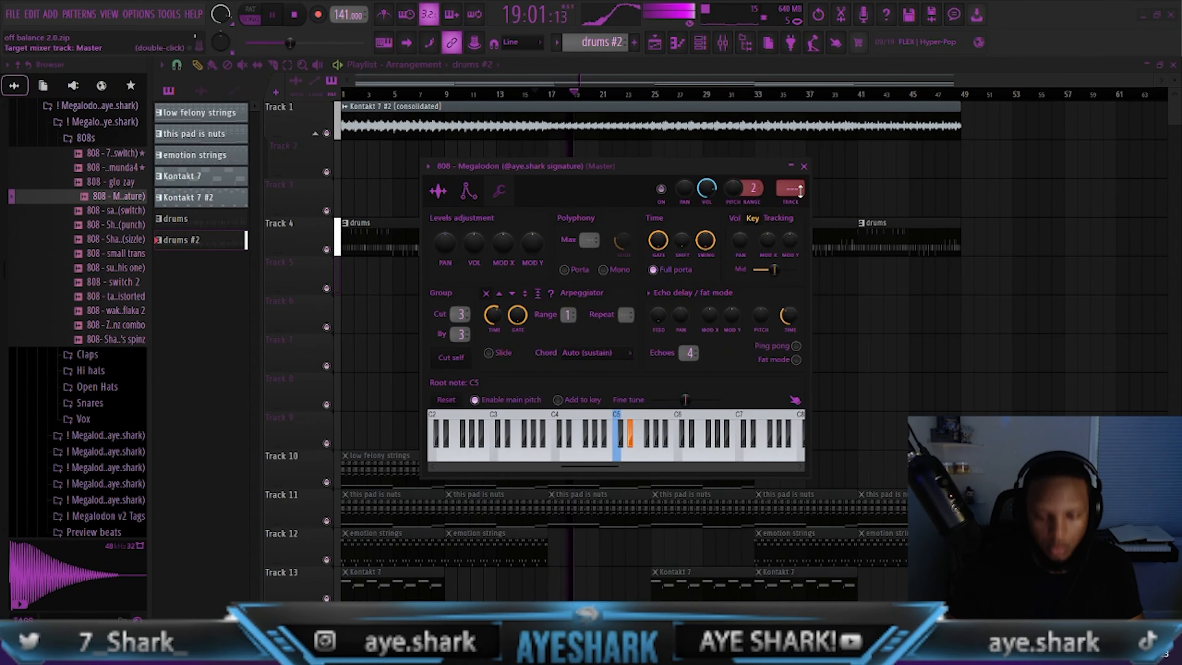
pyautogui.click(804, 166)
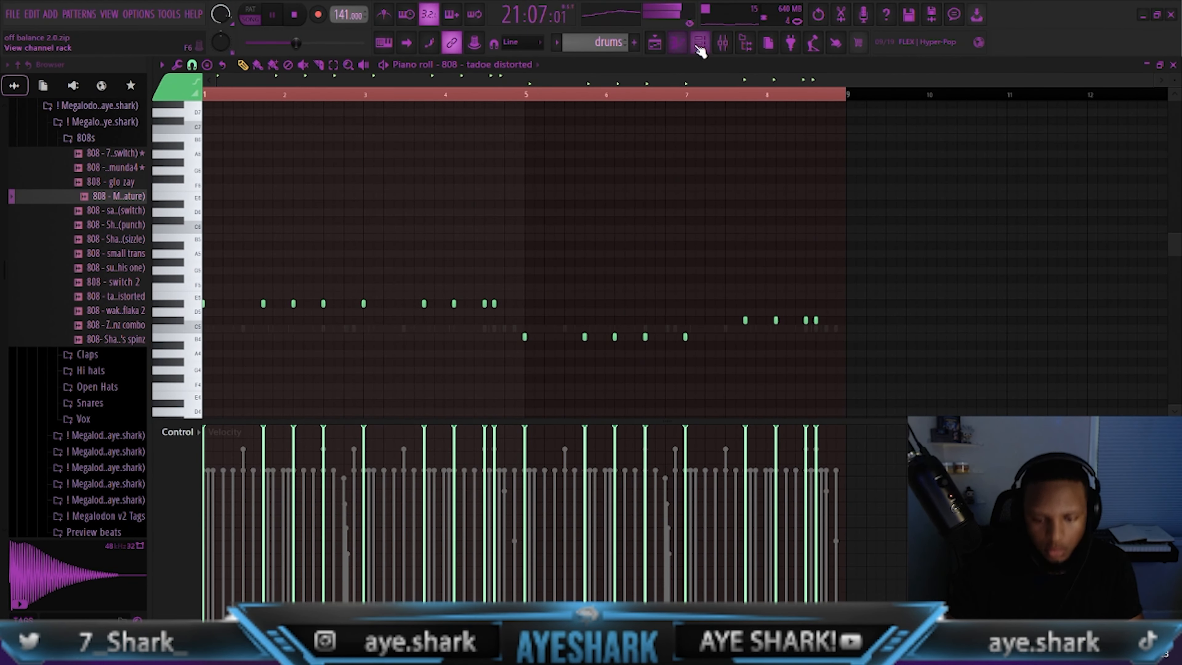
# Compare the sampler settings of the tadoe distorted and Megalodon 808 channels and adjust the Megalodon 808's gain boost
pyautogui.click(700, 46)
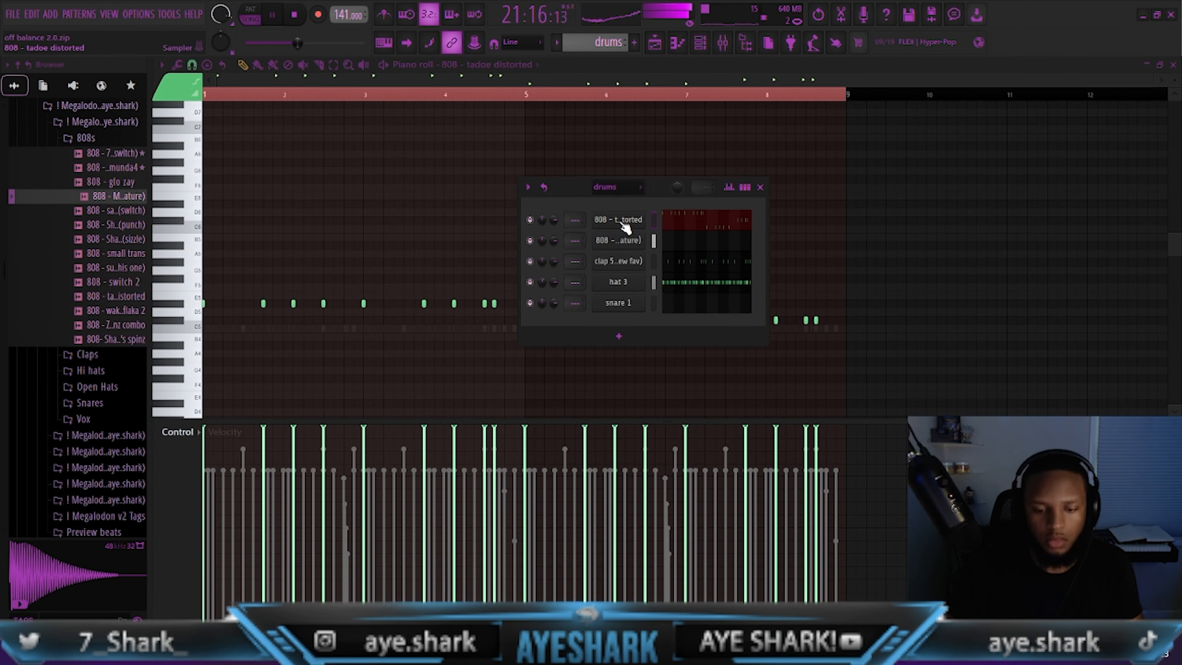
pyautogui.click(620, 221)
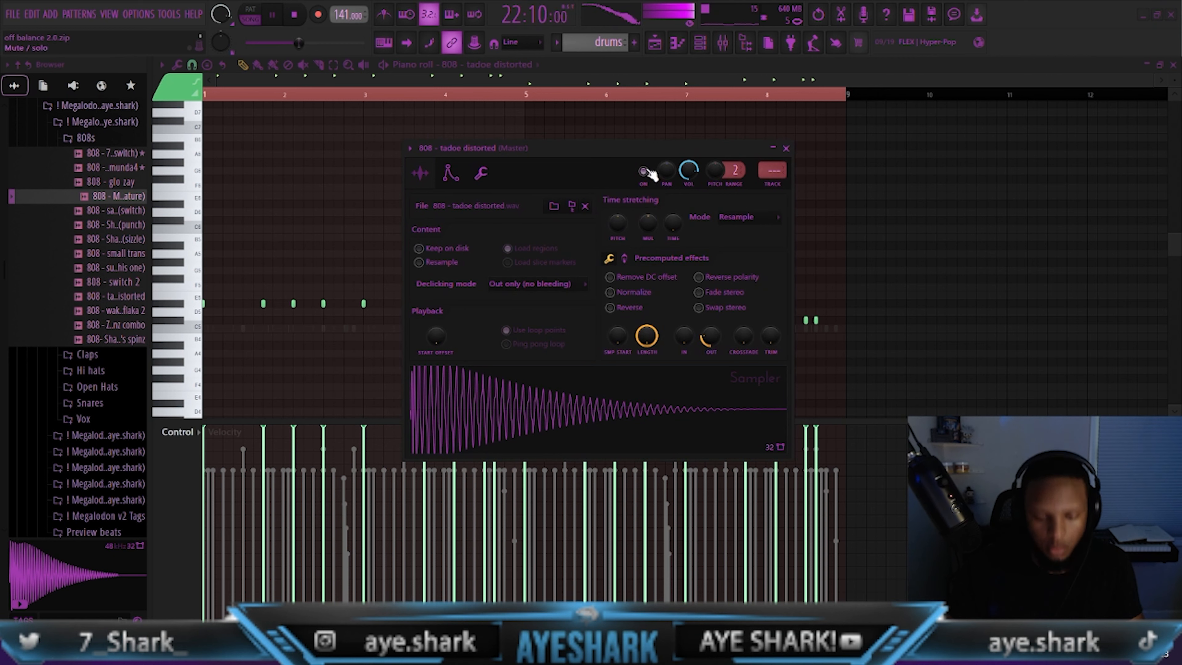
pyautogui.click(786, 149)
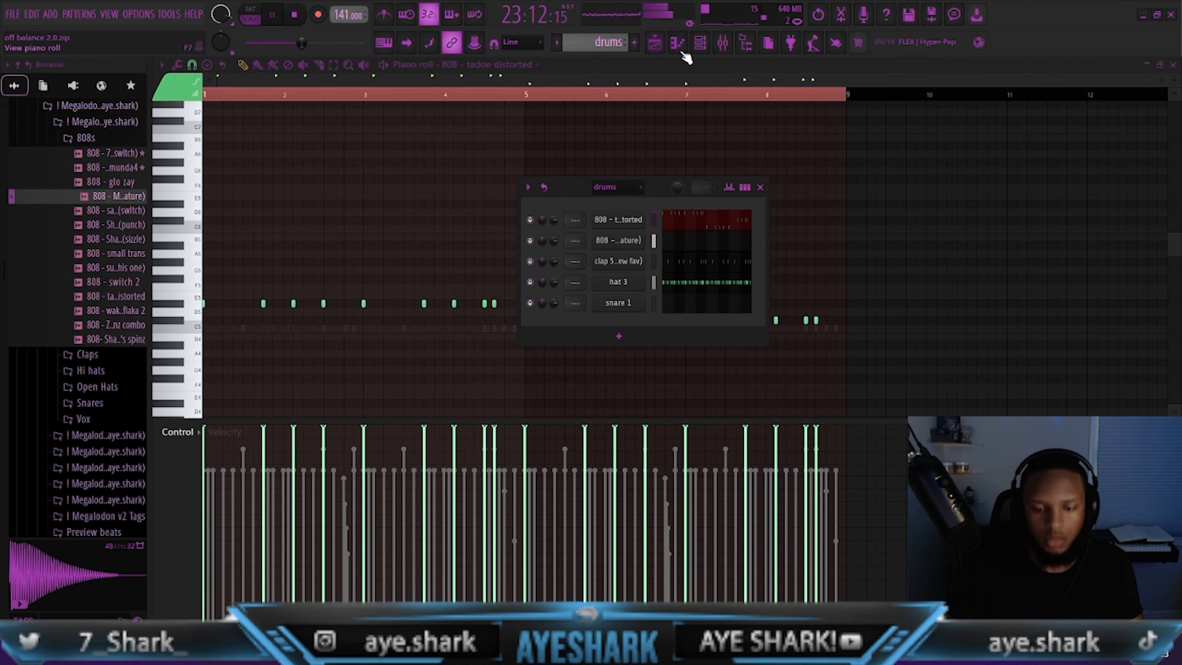
pyautogui.click(762, 186)
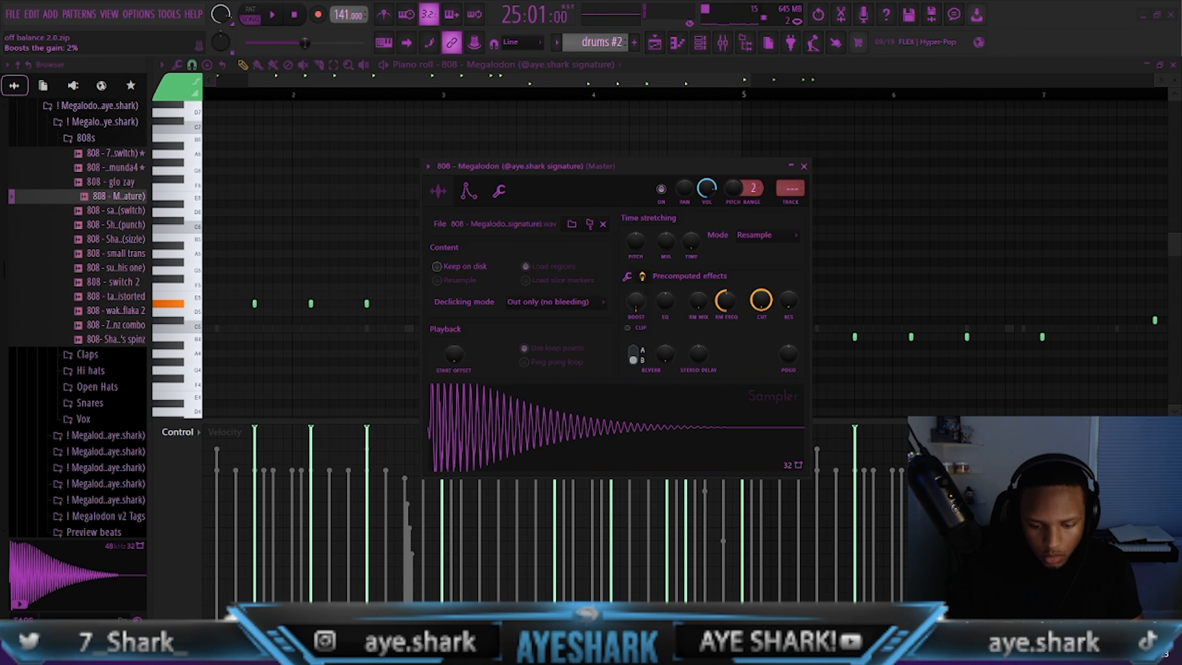
pyautogui.click(805, 166)
# Audition the start of the drums #2 808 line and add a D#5 note at step 11 of bar 1
pyautogui.press('space')
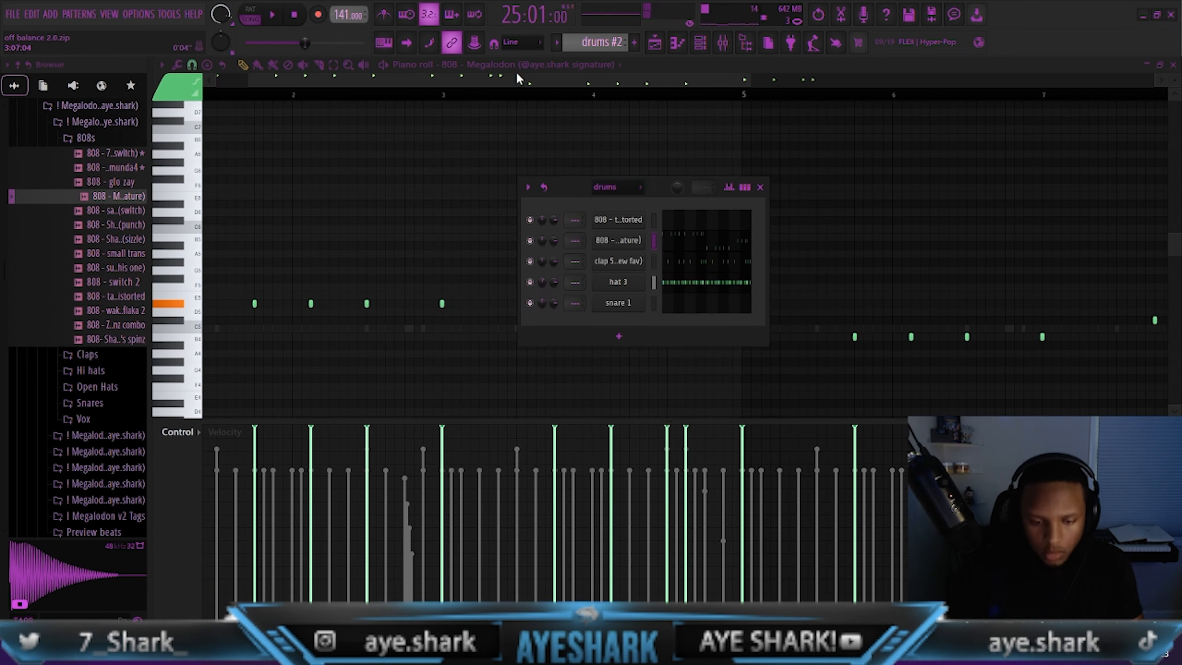
pyautogui.press('space')
pyautogui.moveTo(516, 79); pyautogui.dragTo(285, 116)
pyautogui.press('space')
pyautogui.press('space')
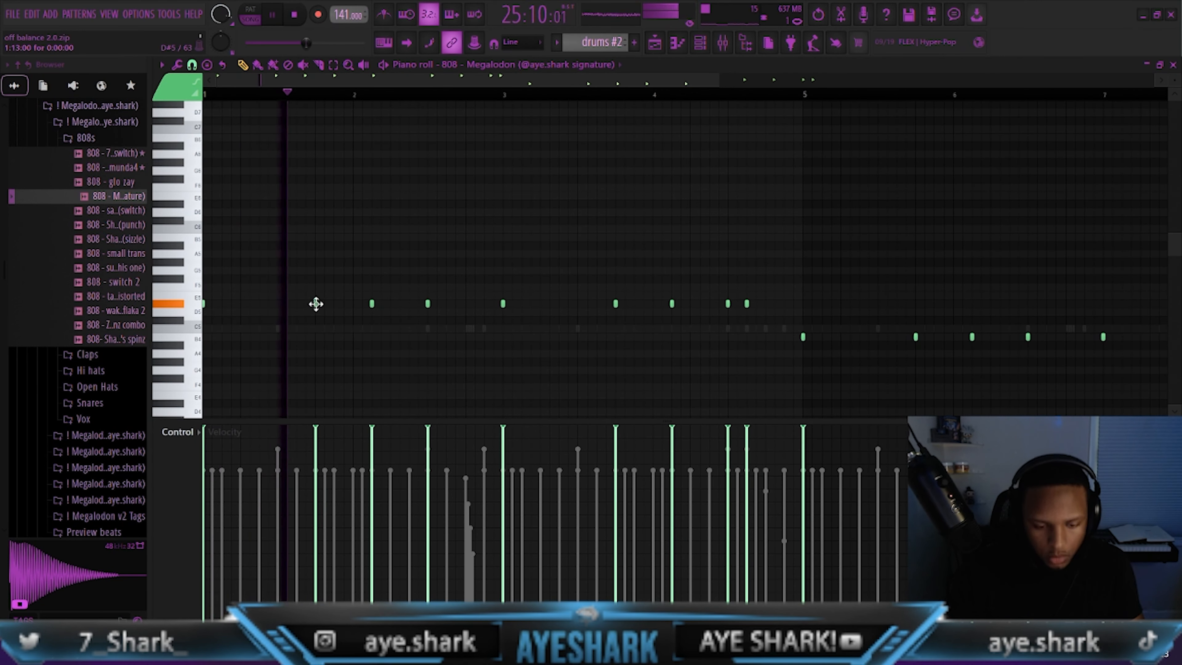
pyautogui.press('space')
pyautogui.press('space')
pyautogui.press('space')
pyautogui.click(297, 304)
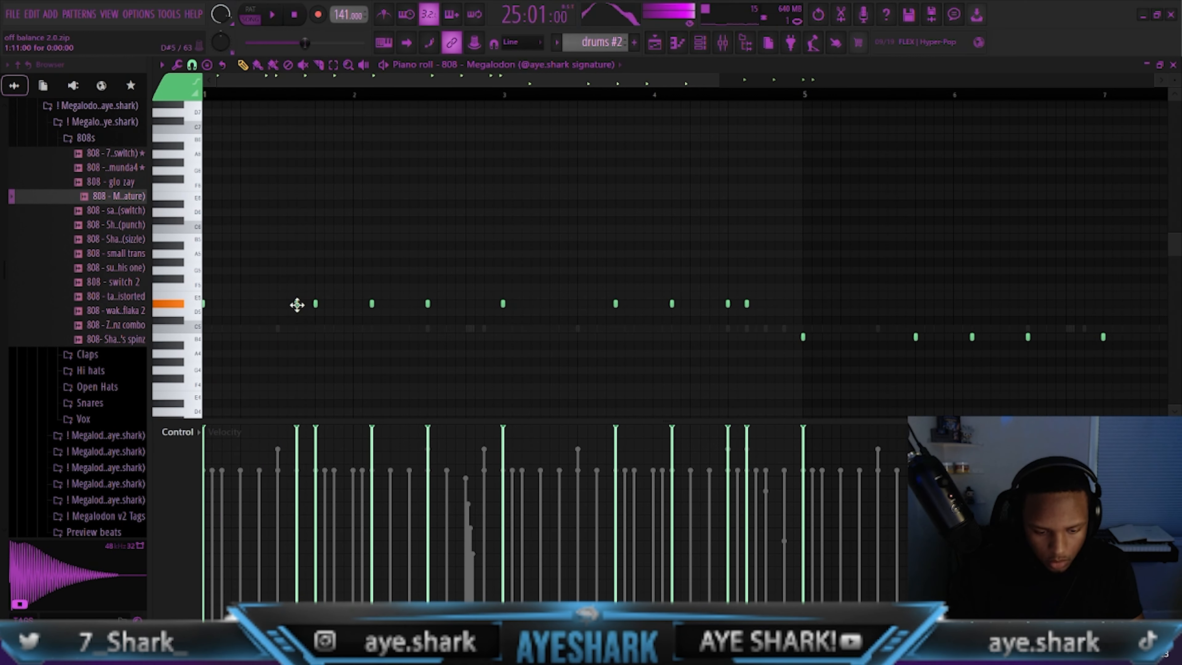
# Raise the step 11 note in bar 1 one octave to D#6, deselect it and play the bar back
pyautogui.scroll(2, 305, 341)
pyautogui.press('space')
pyautogui.hotkey('ctrl', 'Up')
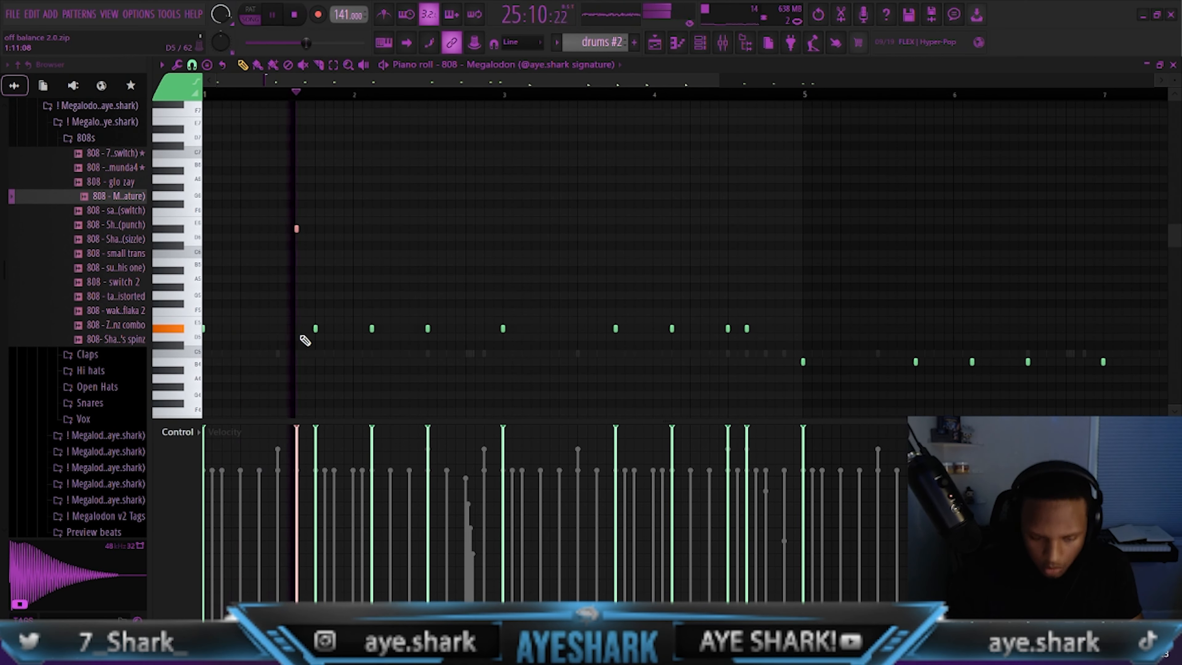
pyautogui.keyDown('ctrl'); pyautogui.click(462, 247); pyautogui.keyUp('ctrl')
pyautogui.press('space')
pyautogui.press('space')
pyautogui.press('space')
pyautogui.press('space')
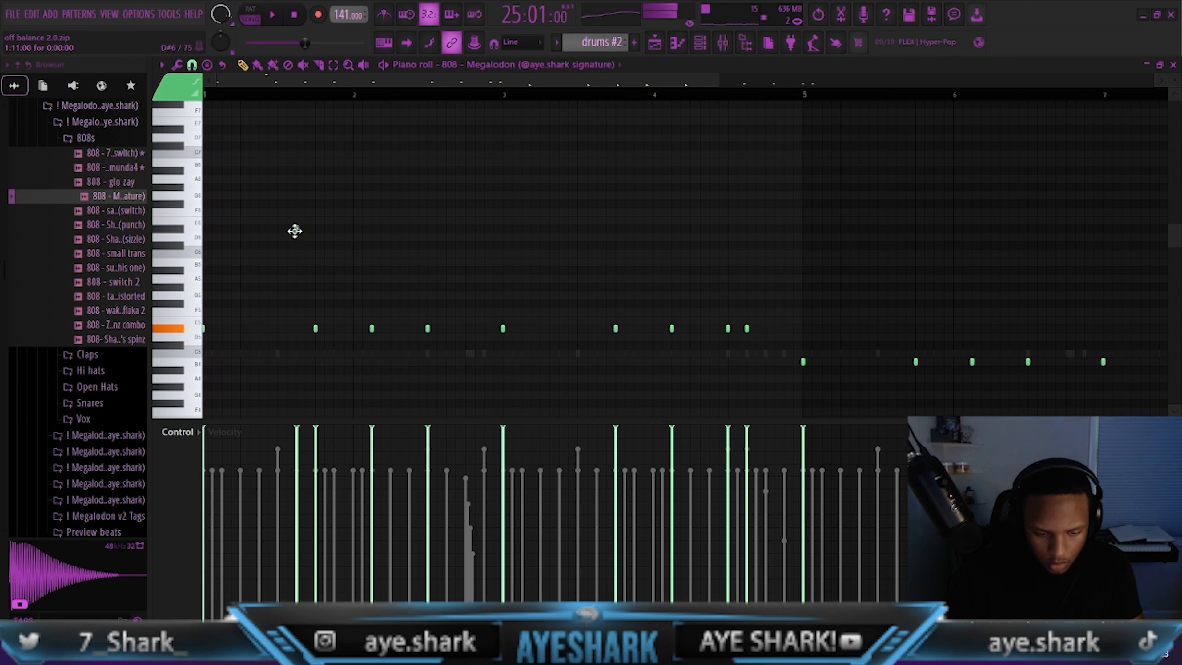
# Shift bar 1's D#6 note to step 13 and its D#5 neighbour to step 15, and move bar 2's step 3 note to step 5
pyautogui.press('space')
pyautogui.moveTo(316, 329); pyautogui.dragTo(337, 329)
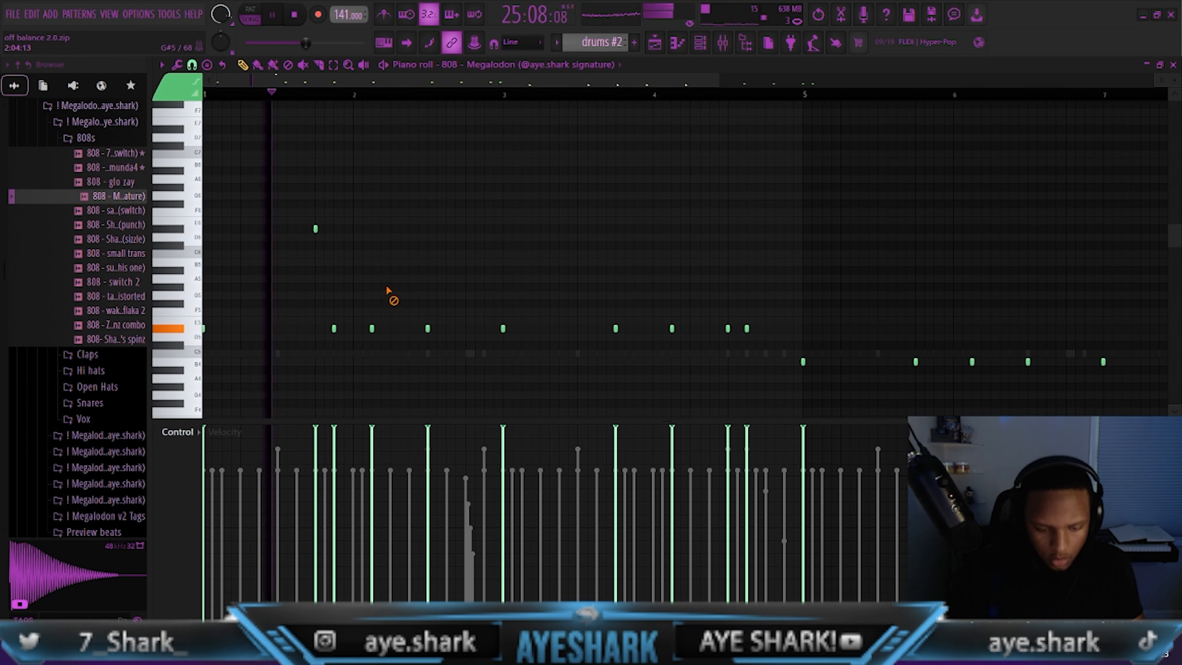
pyautogui.rightClick(372, 329)
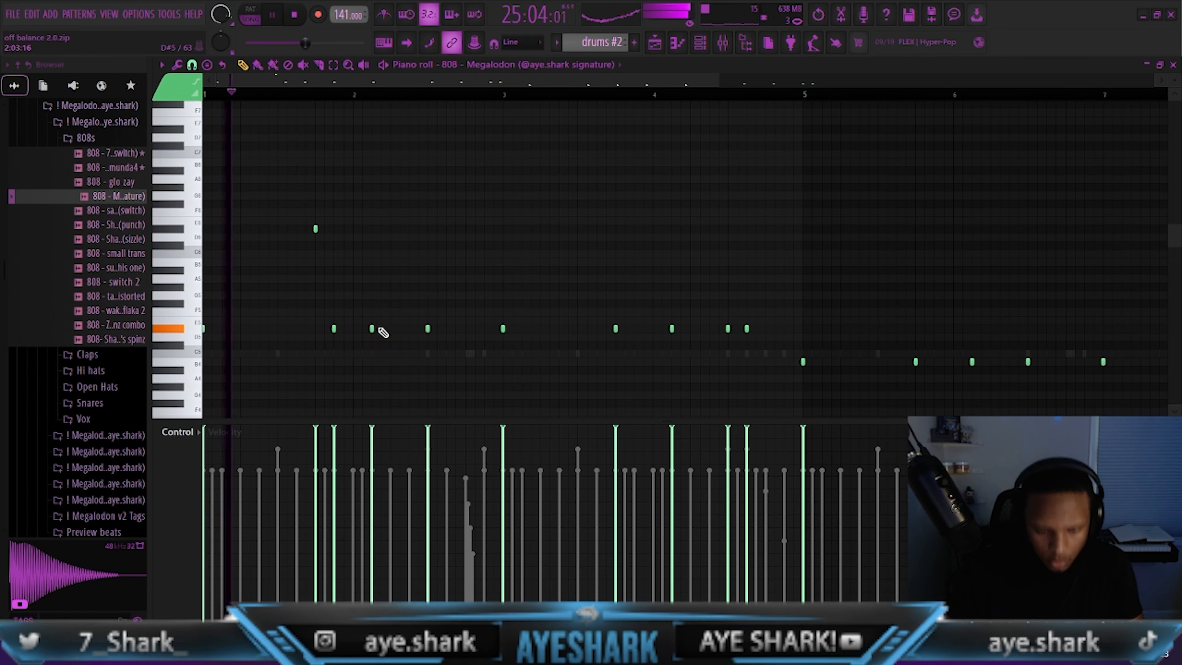
pyautogui.click(392, 330)
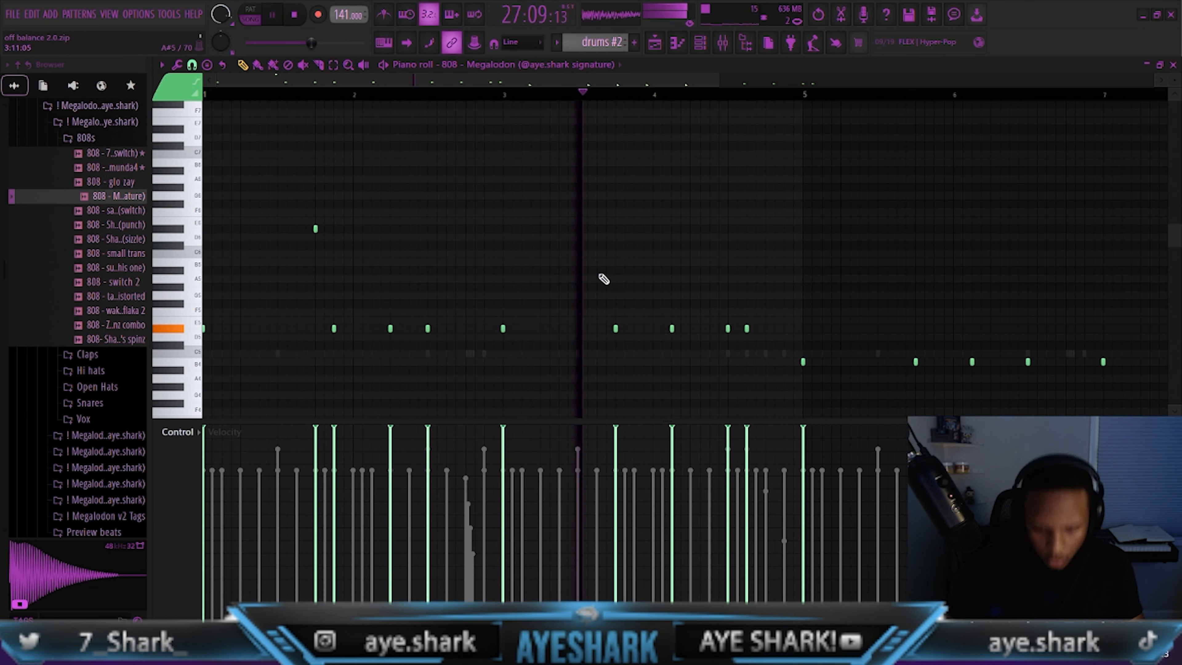
# Add a D#5 808 note at step 15 of bar 3, right after the step 13 note
pyautogui.click(625, 328)
pyautogui.moveTo(625, 328); pyautogui.dragTo(635, 329)
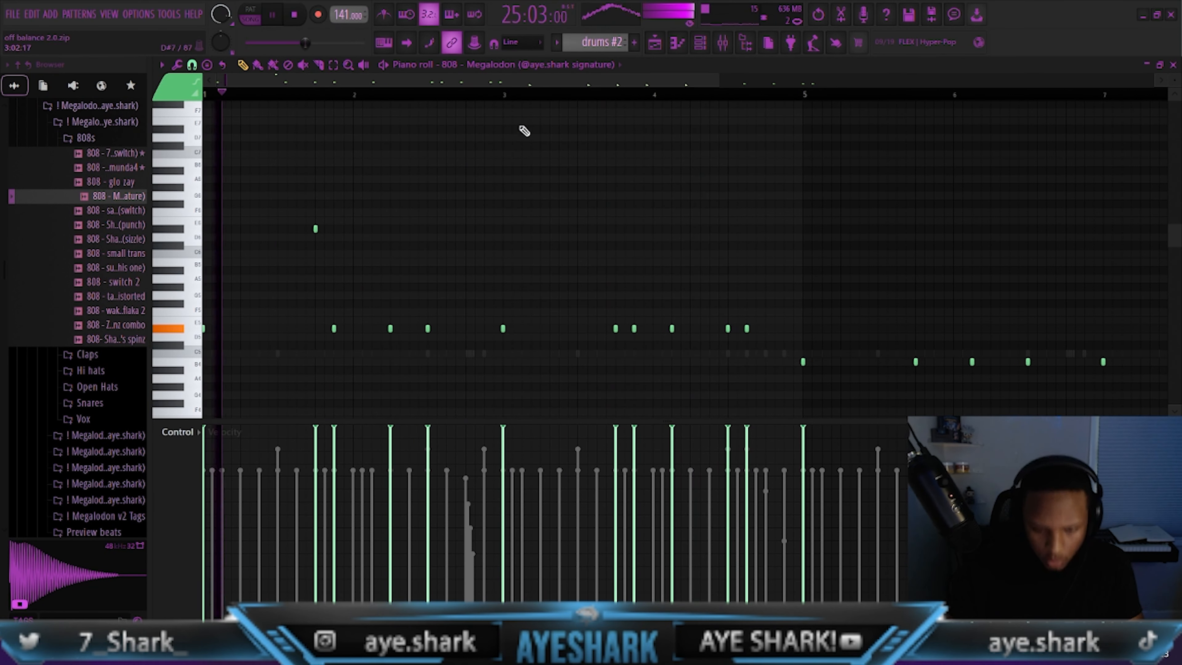
pyautogui.scroll(-2, 529, 100)
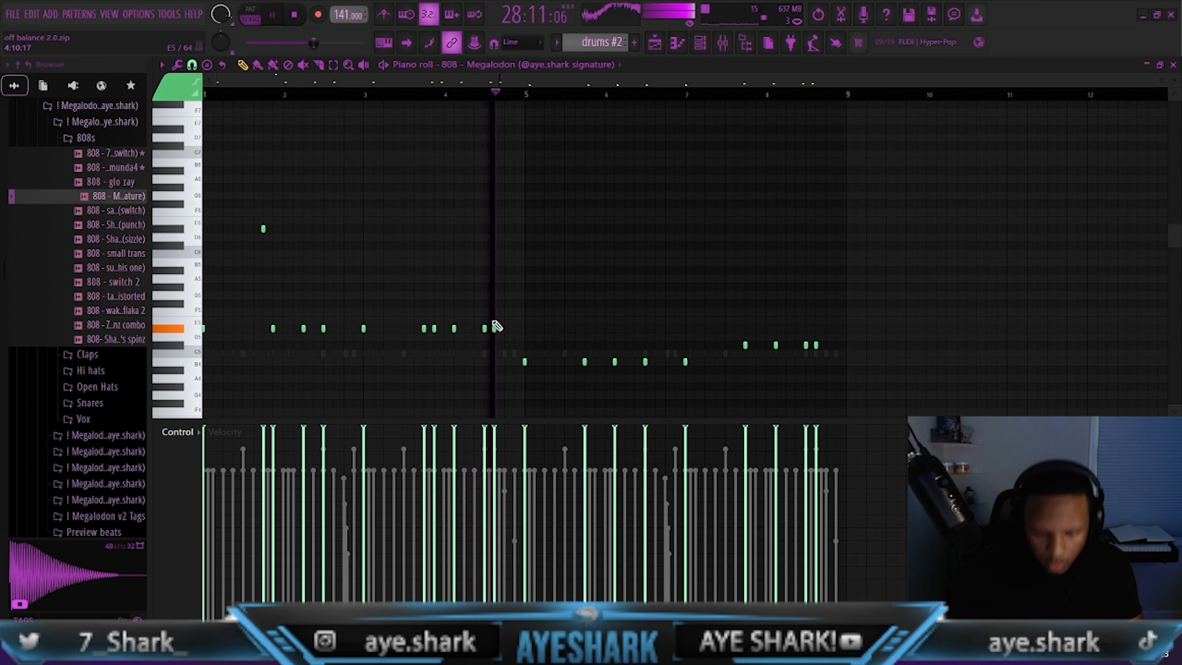
# Raise bar 4's last two 808 notes to F#5, moving the final one to step 15, and play the line
pyautogui.press('space')
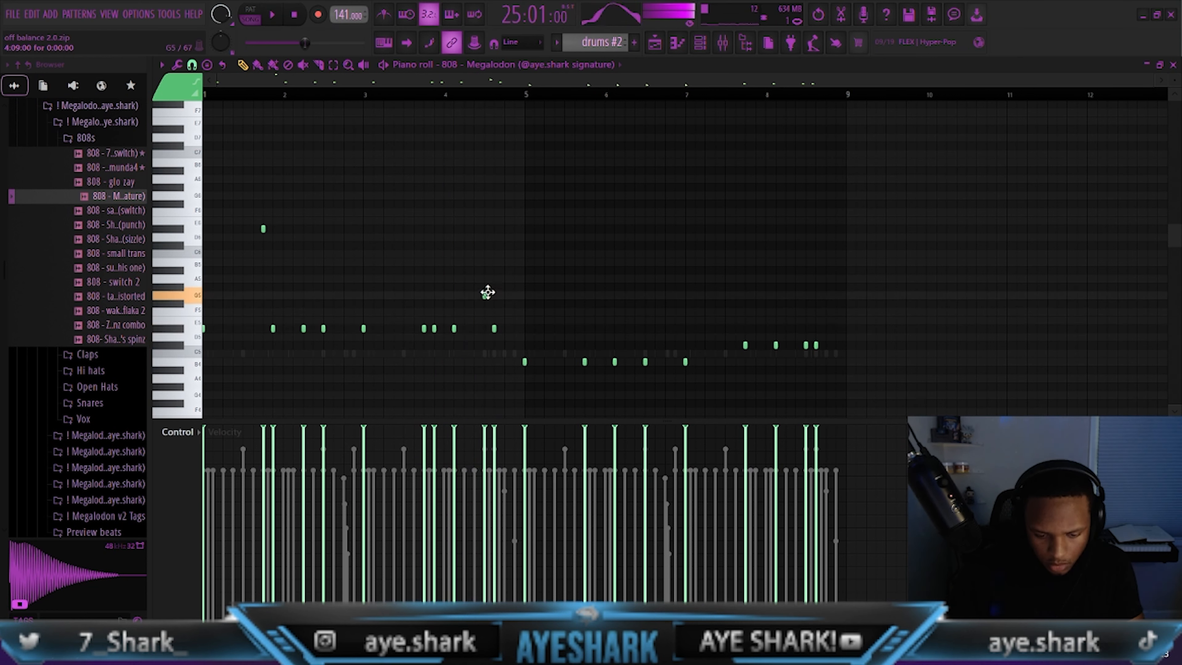
pyautogui.moveTo(496, 327); pyautogui.dragTo(502, 303)
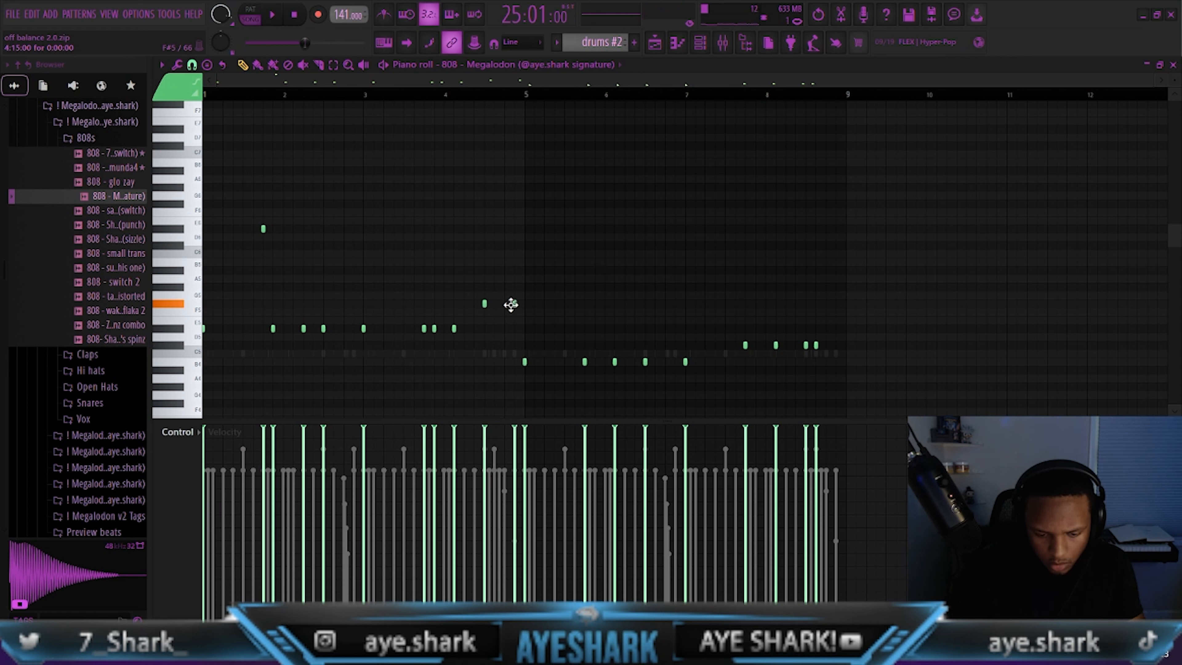
pyautogui.press('space')
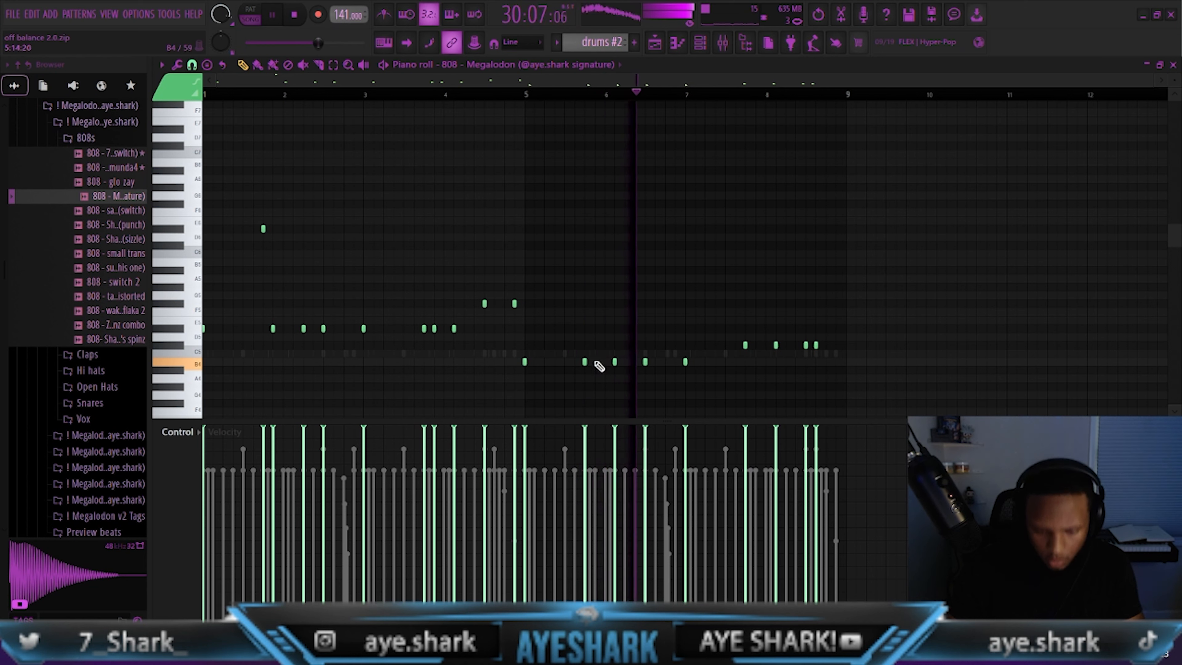
# Add a B4 808 note at step 15 of bar 5, and place B4 at step 13 and C#5 at step 15 of bar 7
pyautogui.click(595, 362)
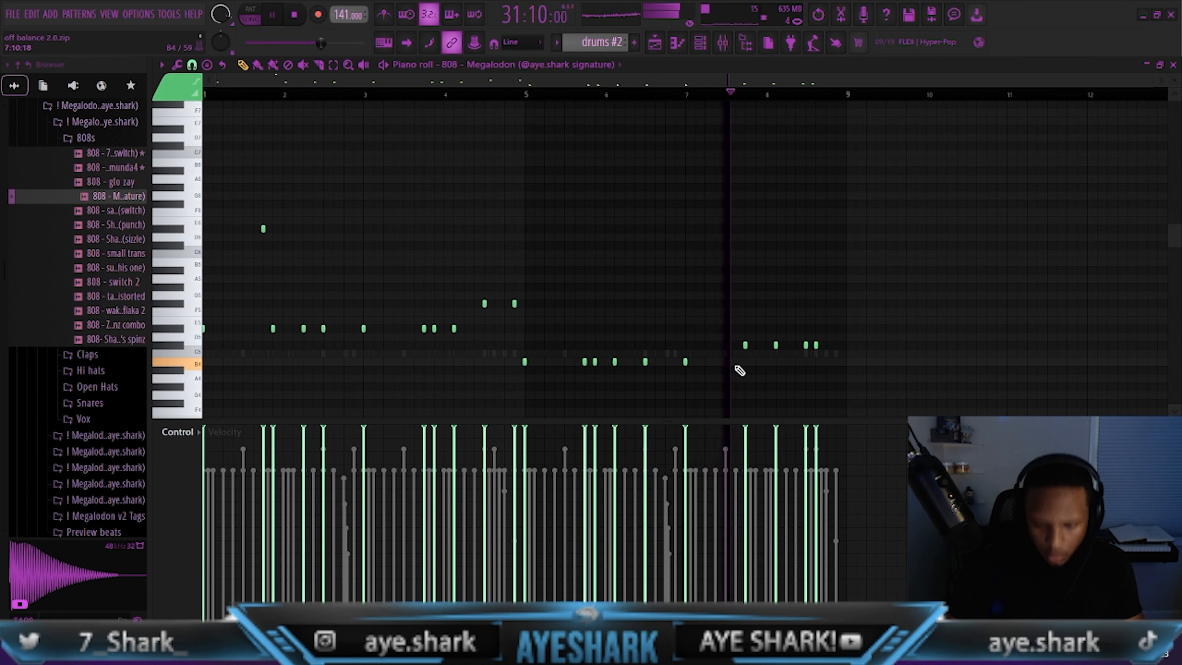
pyautogui.click(746, 362)
pyautogui.rightClick(745, 346)
pyautogui.click(756, 345)
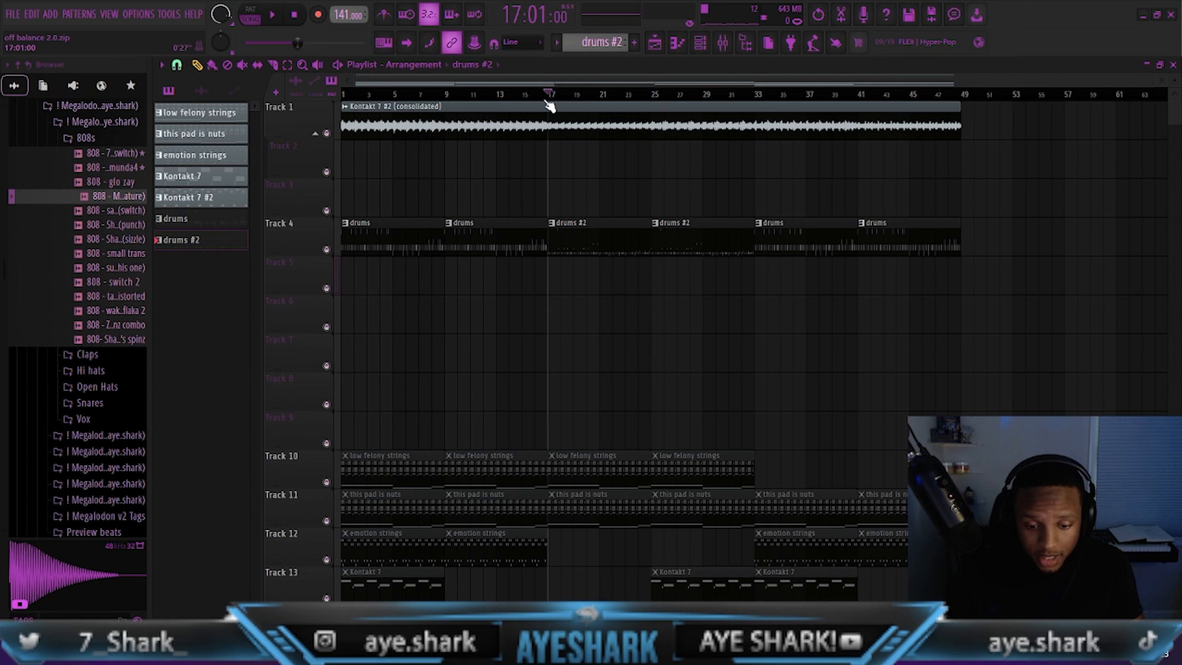
pyautogui.press('space')
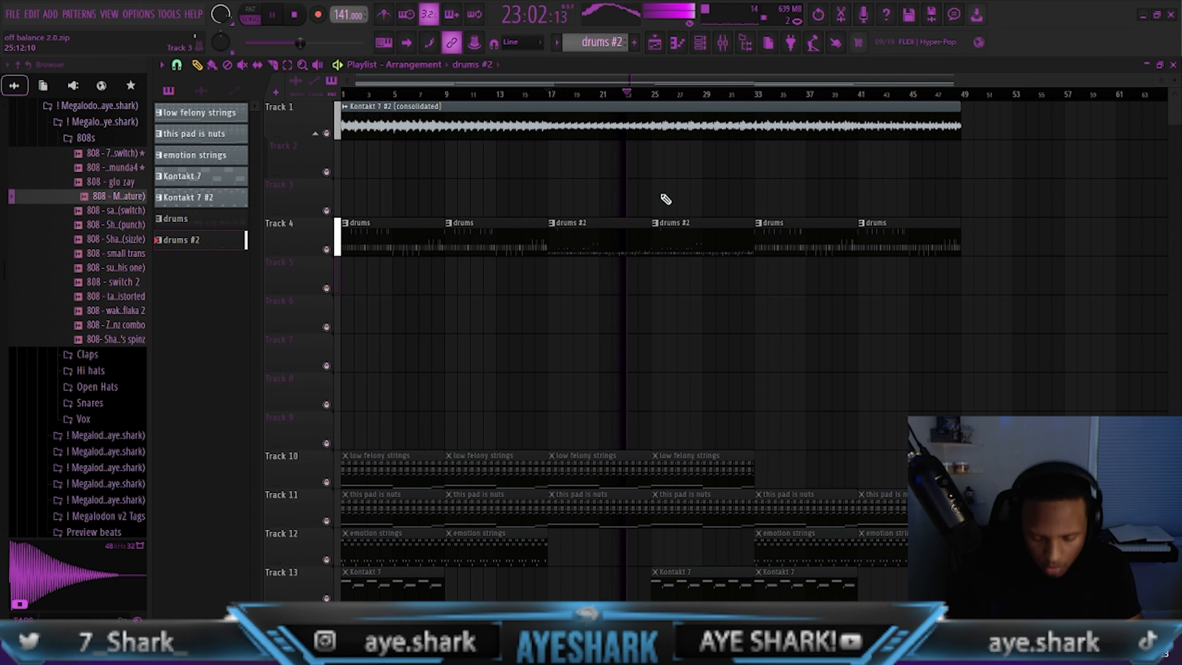
# Cut bar 26 out of the second drums #2 clip on Track 4 and play the arrangement from bar 21
pyautogui.scroll(5, 659, 97)
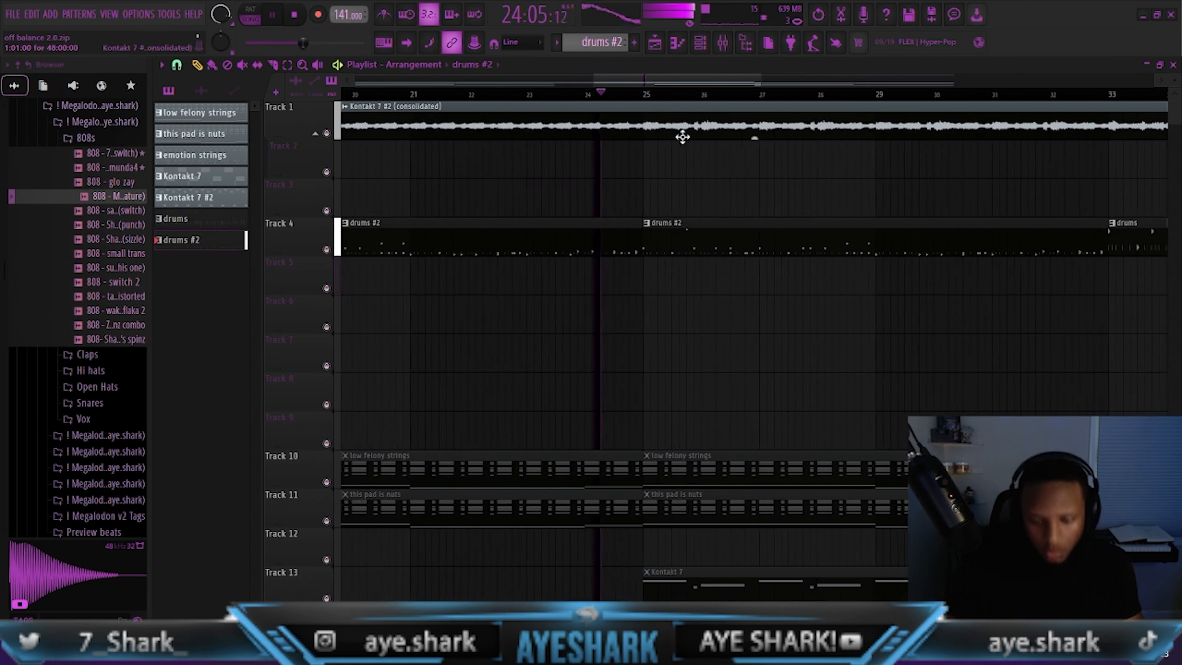
pyautogui.press('c')
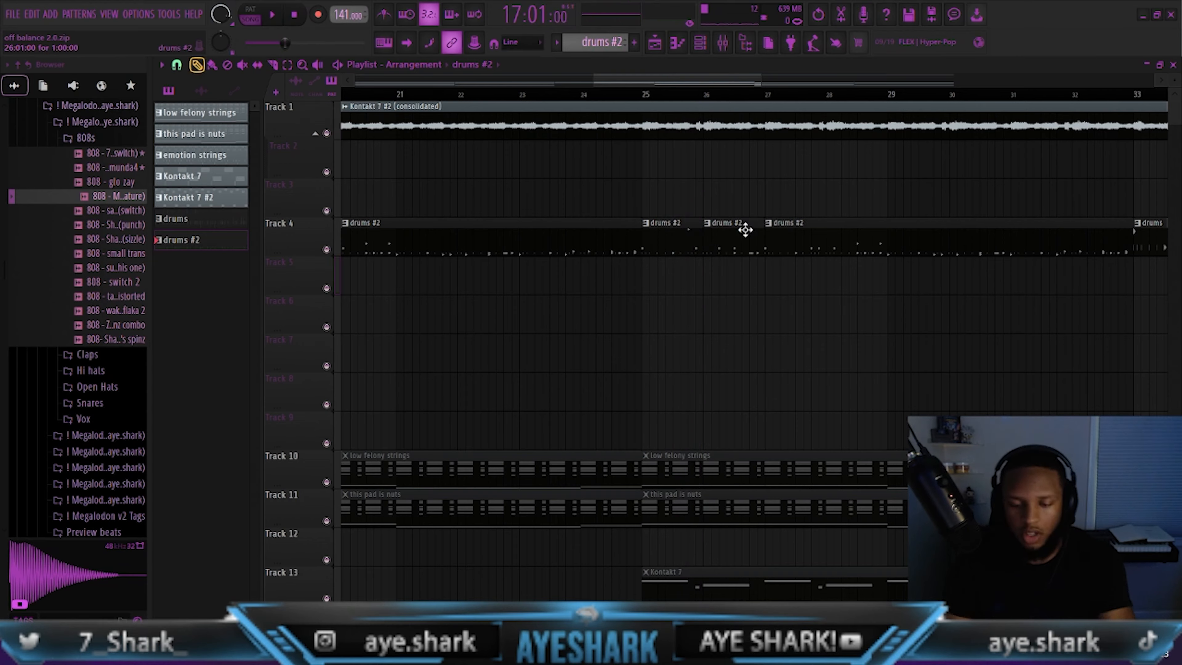
pyautogui.rightClick(745, 231)
pyautogui.hscroll(5, 605, 122)
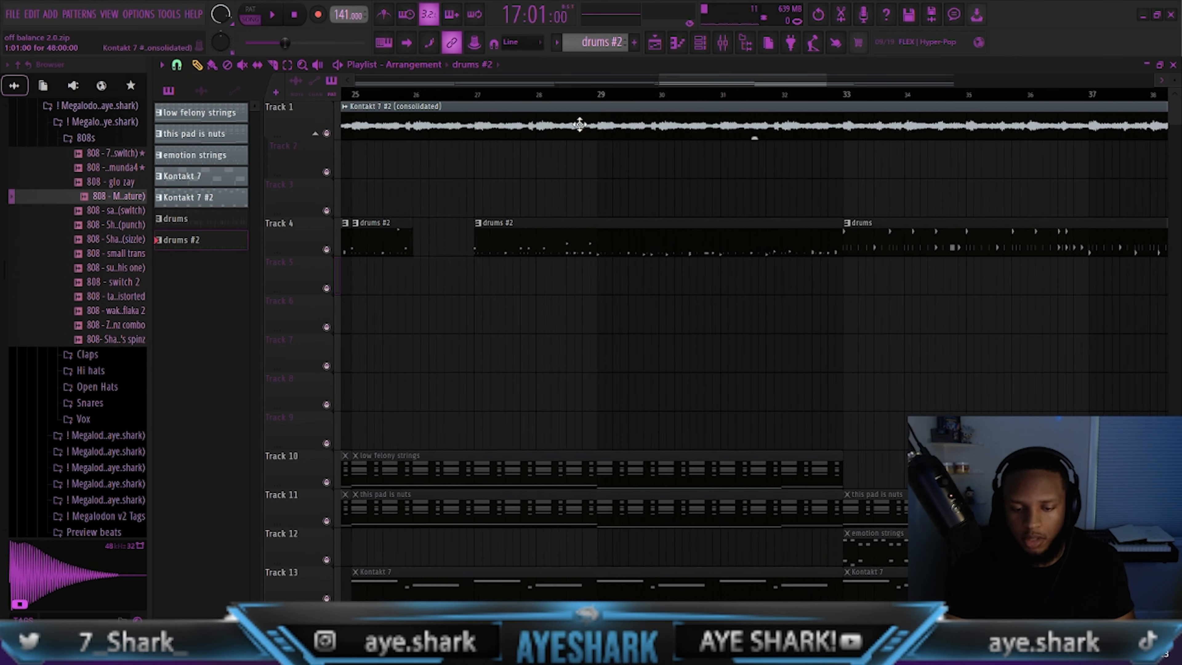
pyautogui.scroll(-6, 515, 91)
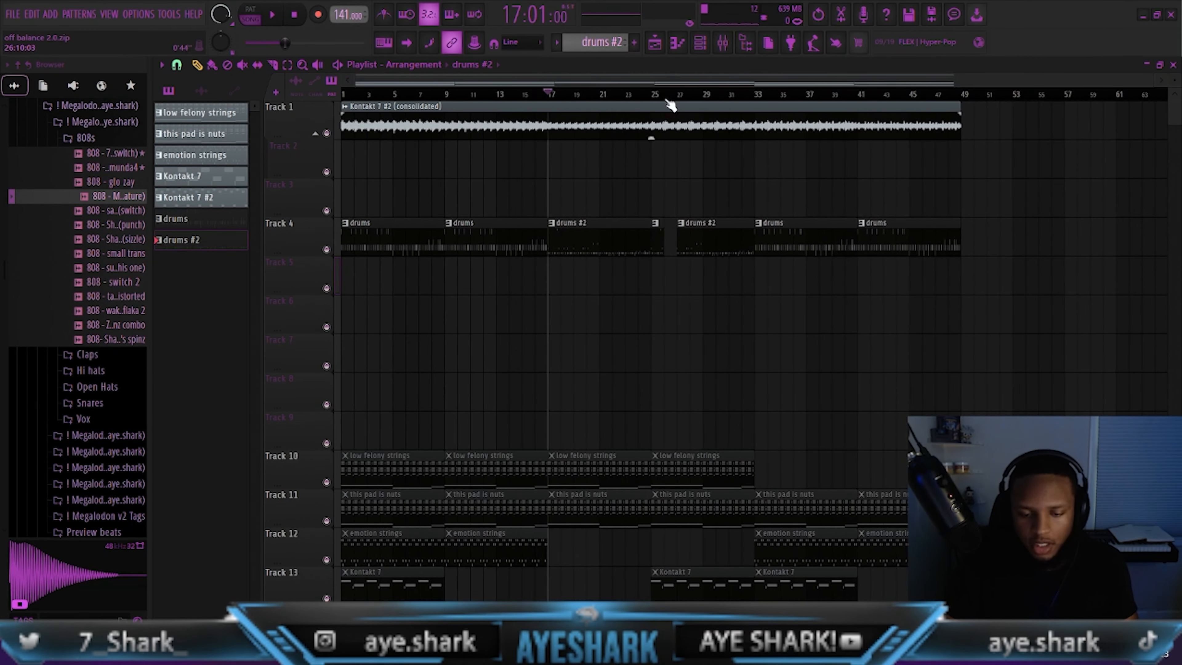
pyautogui.scroll(2, 661, 97)
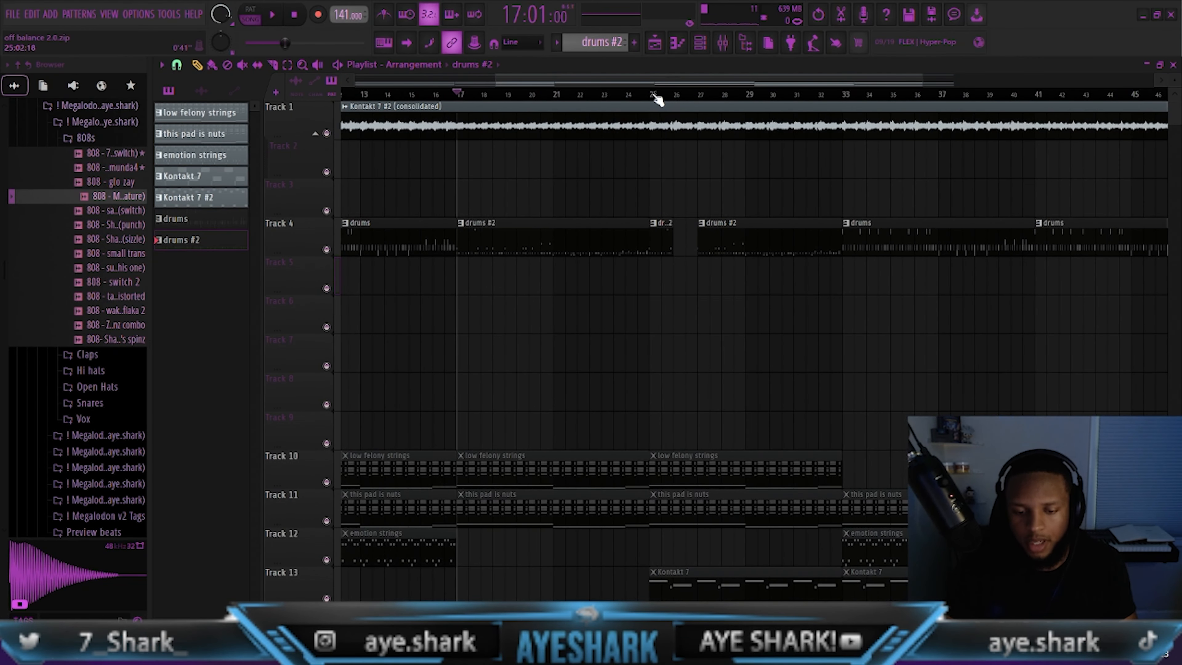
pyautogui.moveTo(652, 97); pyautogui.dragTo(640, 97)
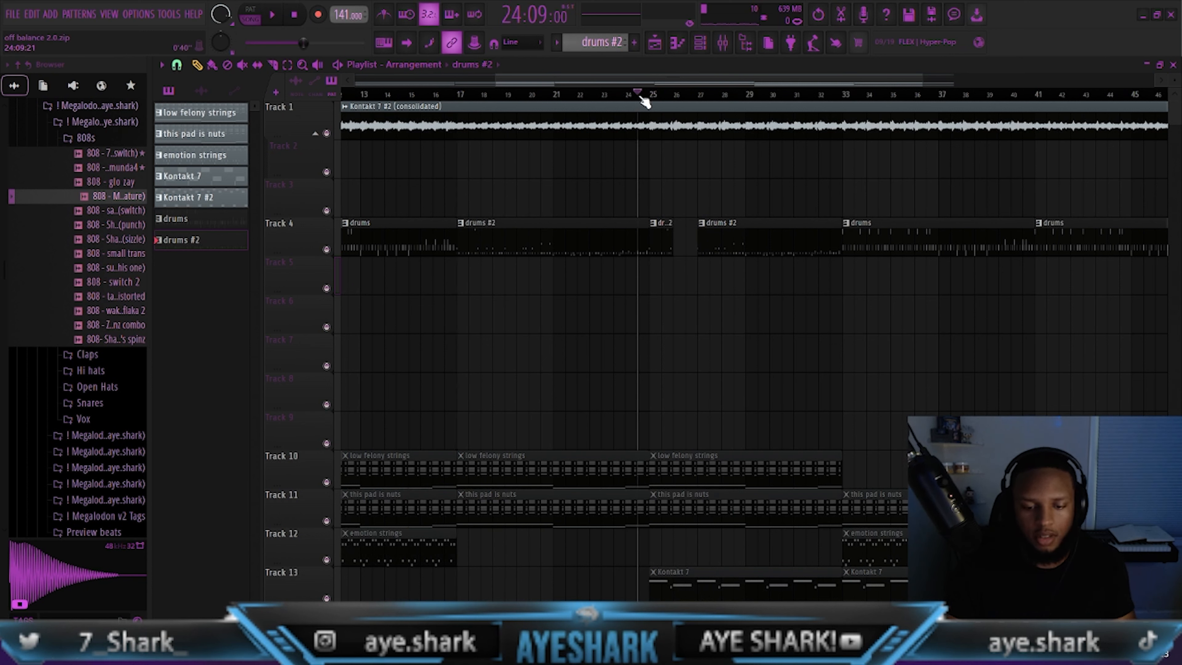
pyautogui.click(559, 95)
pyautogui.press('space')
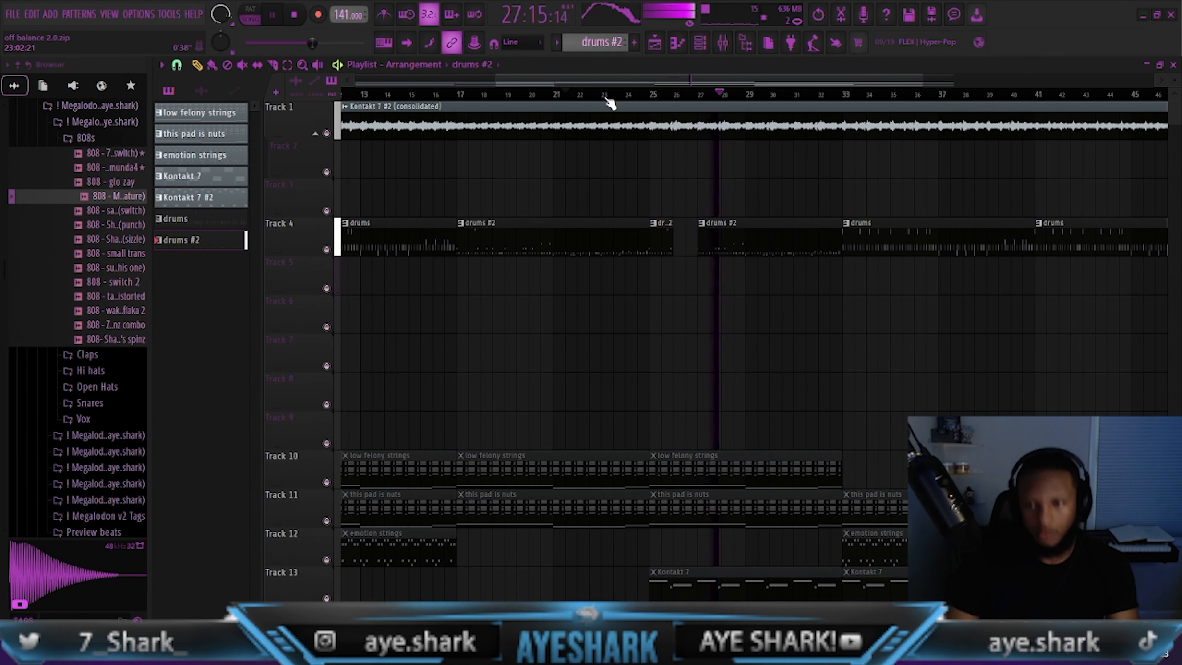
# Delete the two drums clips from bar 33 onward on Track 4
pyautogui.scroll(-3, 778, 95)
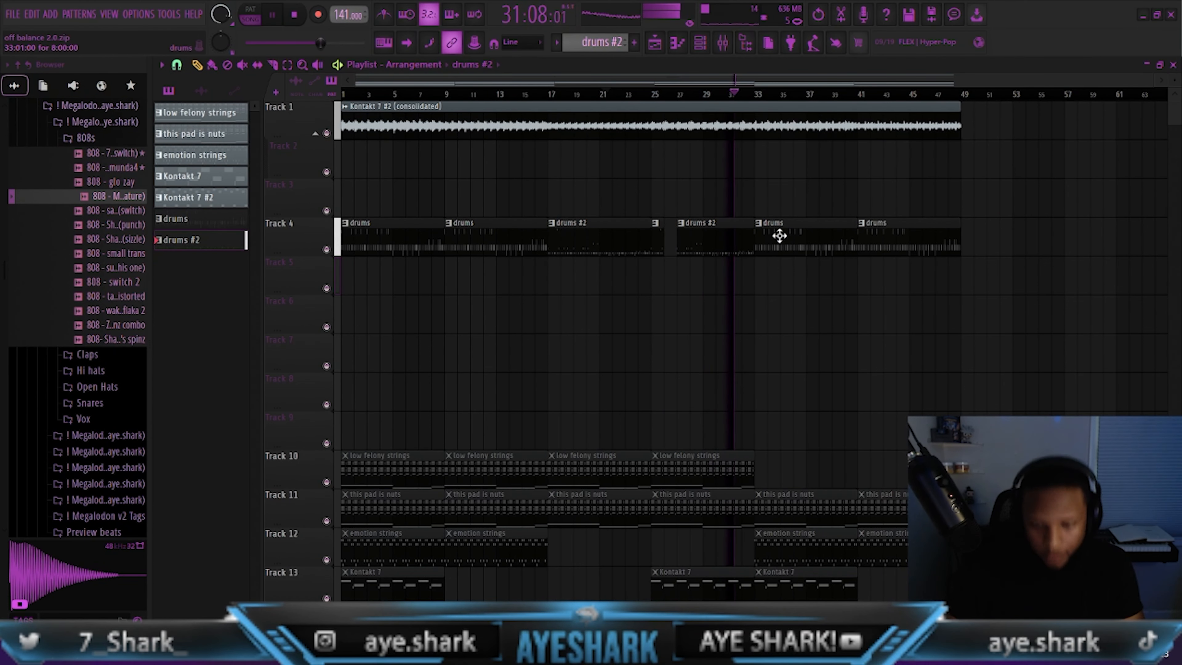
pyautogui.moveTo(792, 247); pyautogui.dragTo(989, 256)
pyautogui.press('Delete')
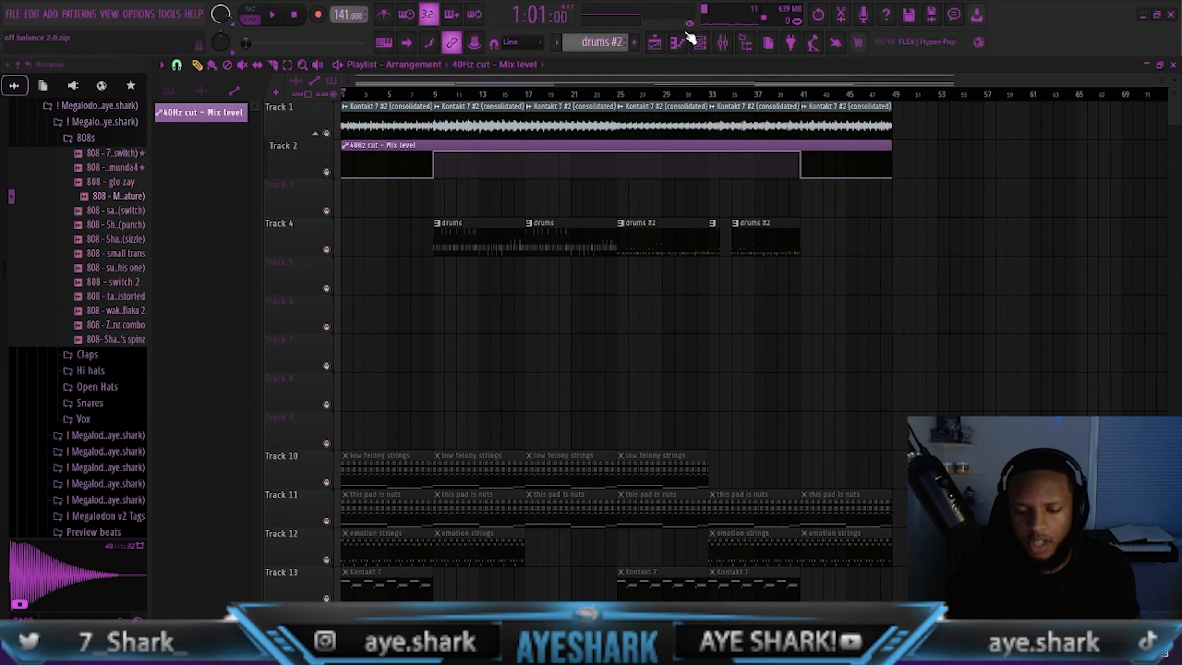
pyautogui.click(724, 48)
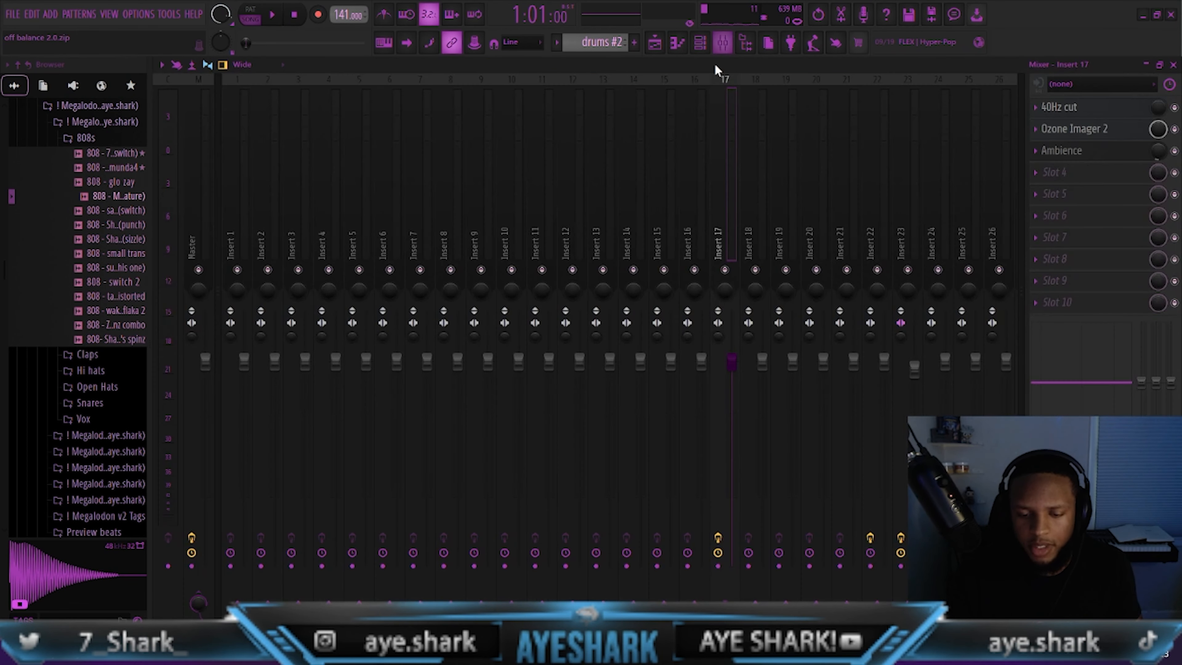
pyautogui.rightClick(210, 369)
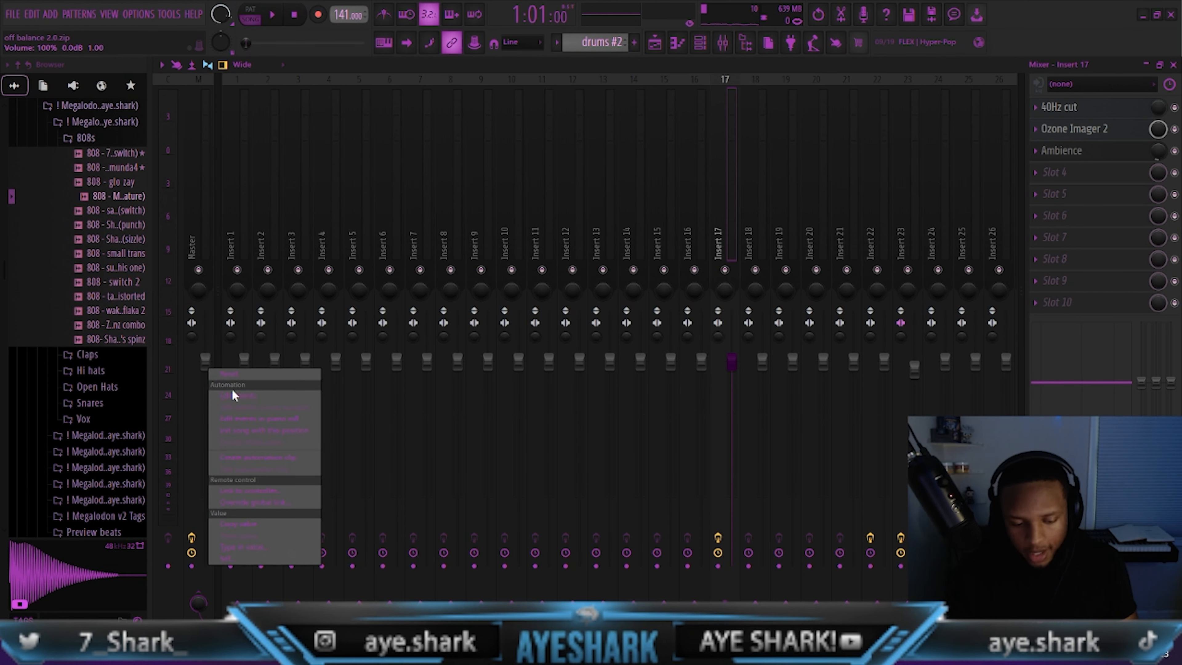
pyautogui.click(283, 458)
pyautogui.click(660, 48)
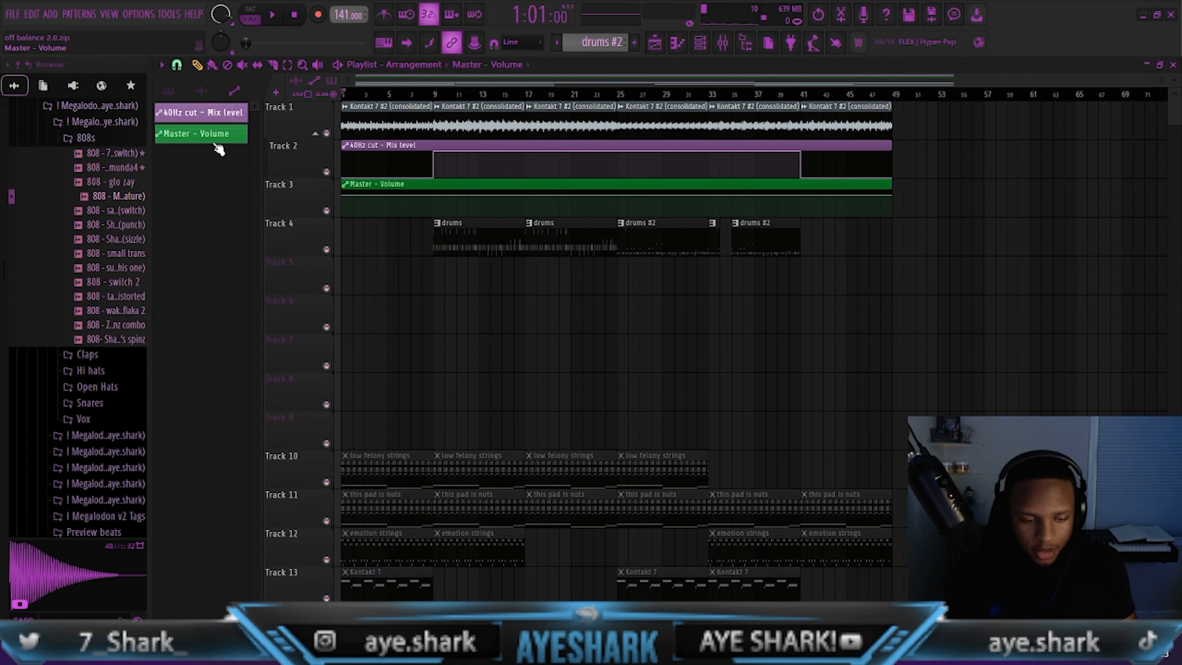
pyautogui.rightClick(205, 134)
pyautogui.click(230, 253)
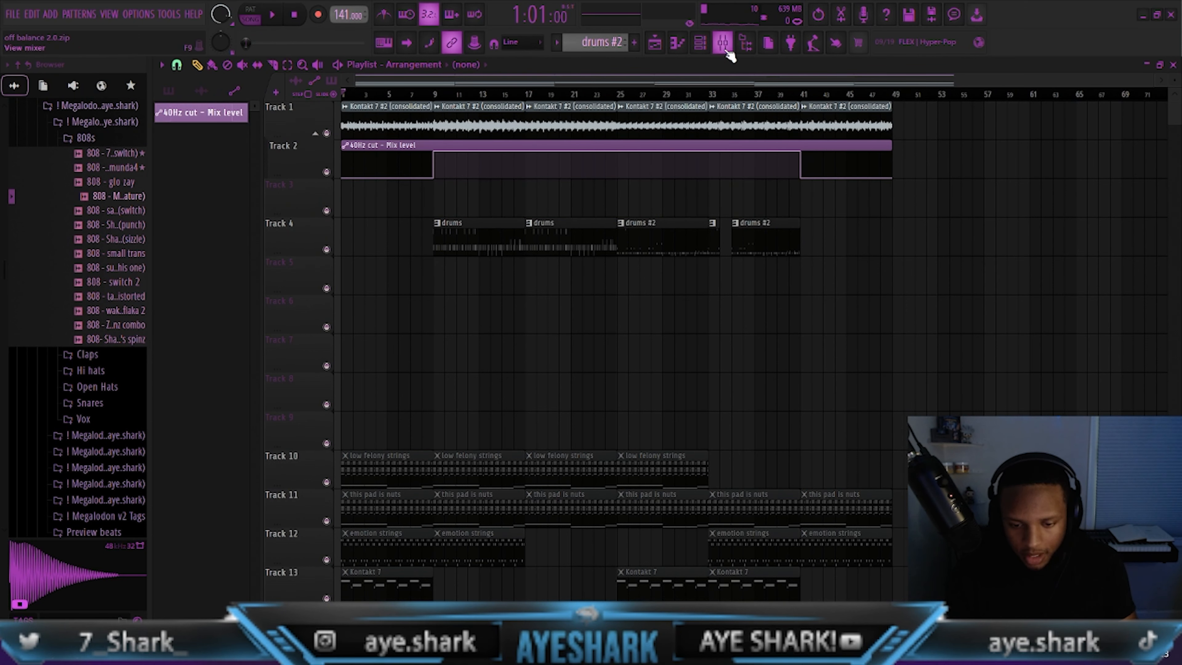
# Create an automation clip for the Master volume and add a control point to it at bar 9
pyautogui.click(722, 44)
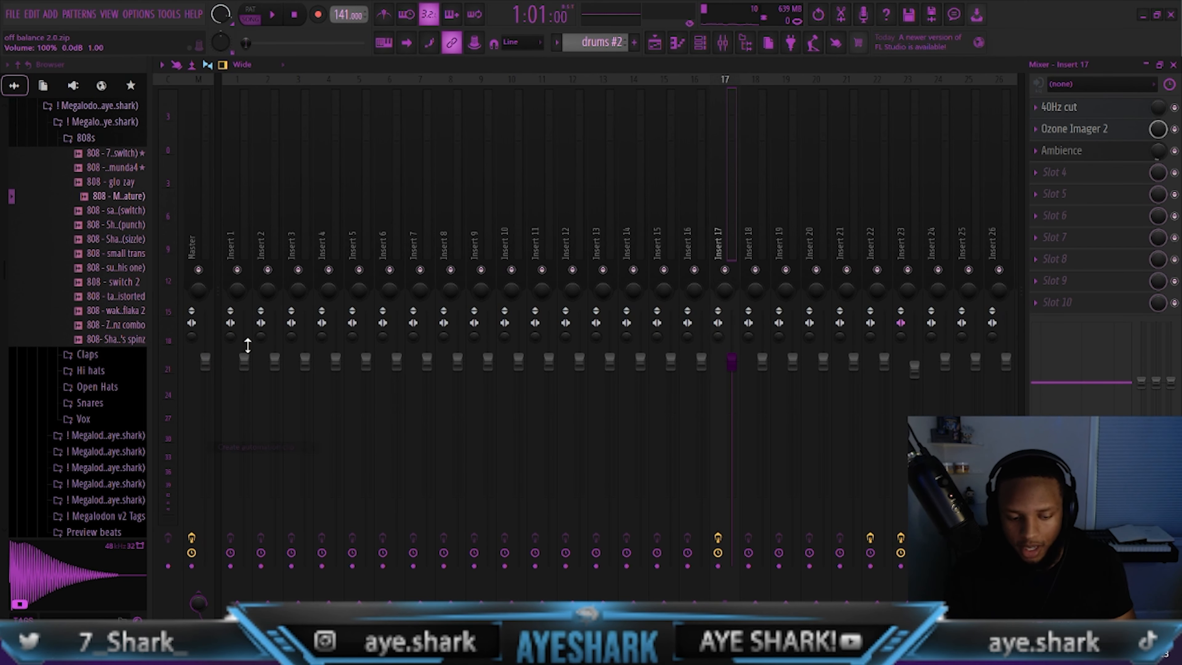
pyautogui.click(657, 43)
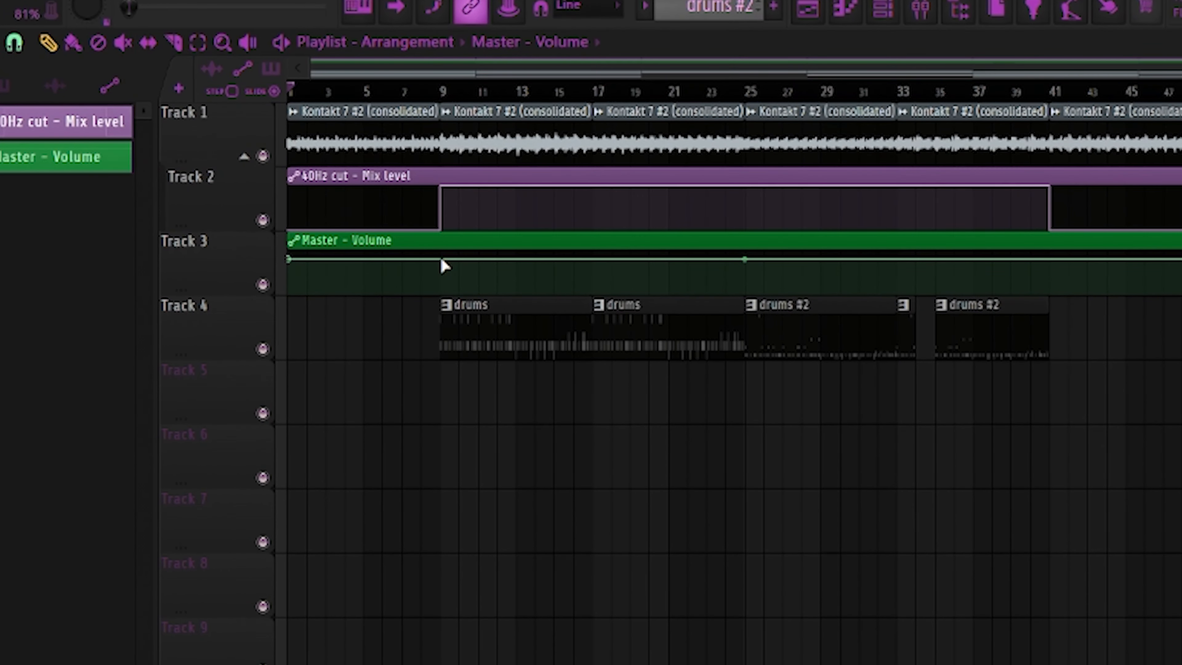
pyautogui.click(441, 260)
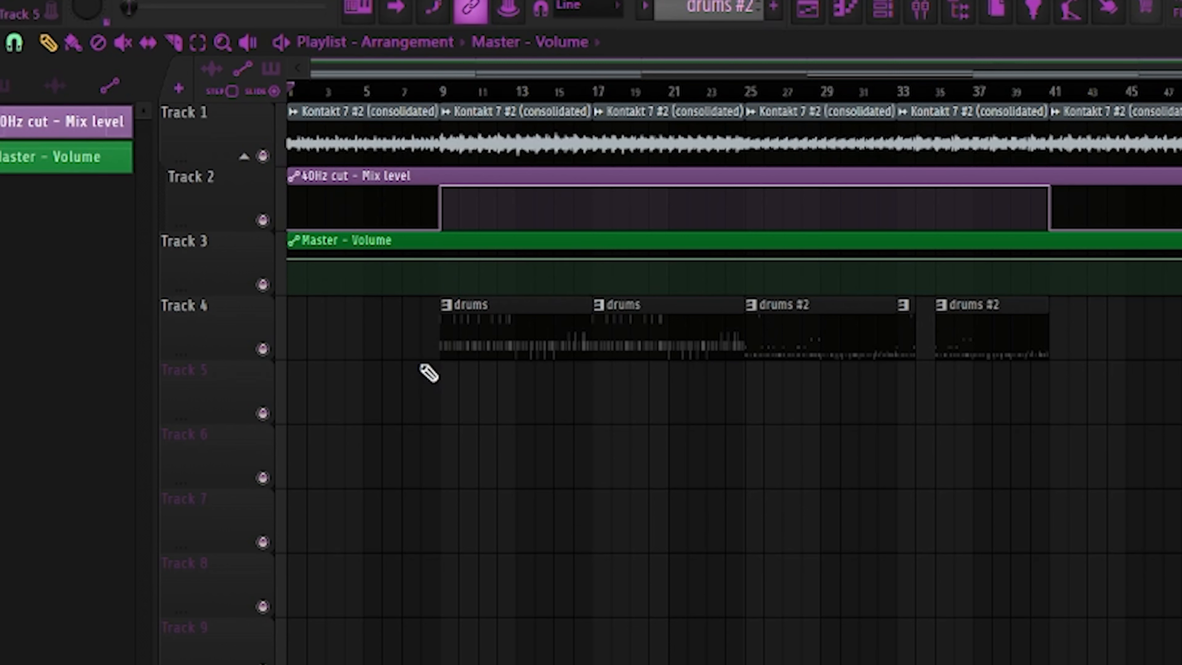
pyautogui.click(443, 260)
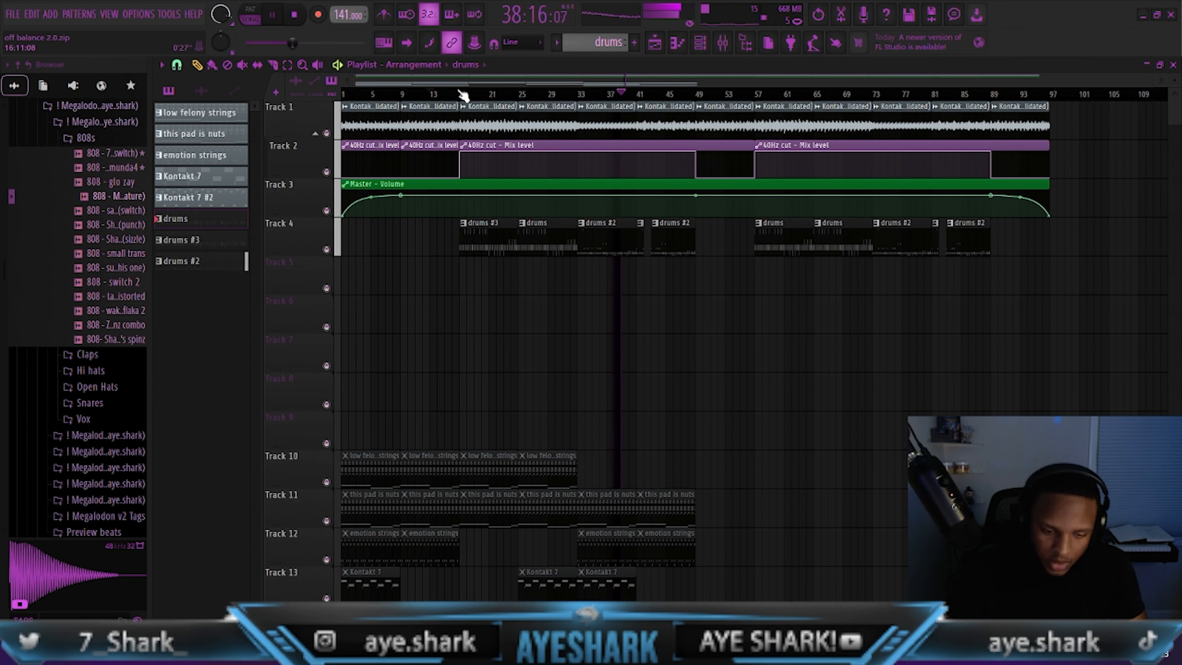
# Stop playback and add the OH 7 (sauce fr) open hat sample as a new channel below snare 1
pyautogui.press('space')
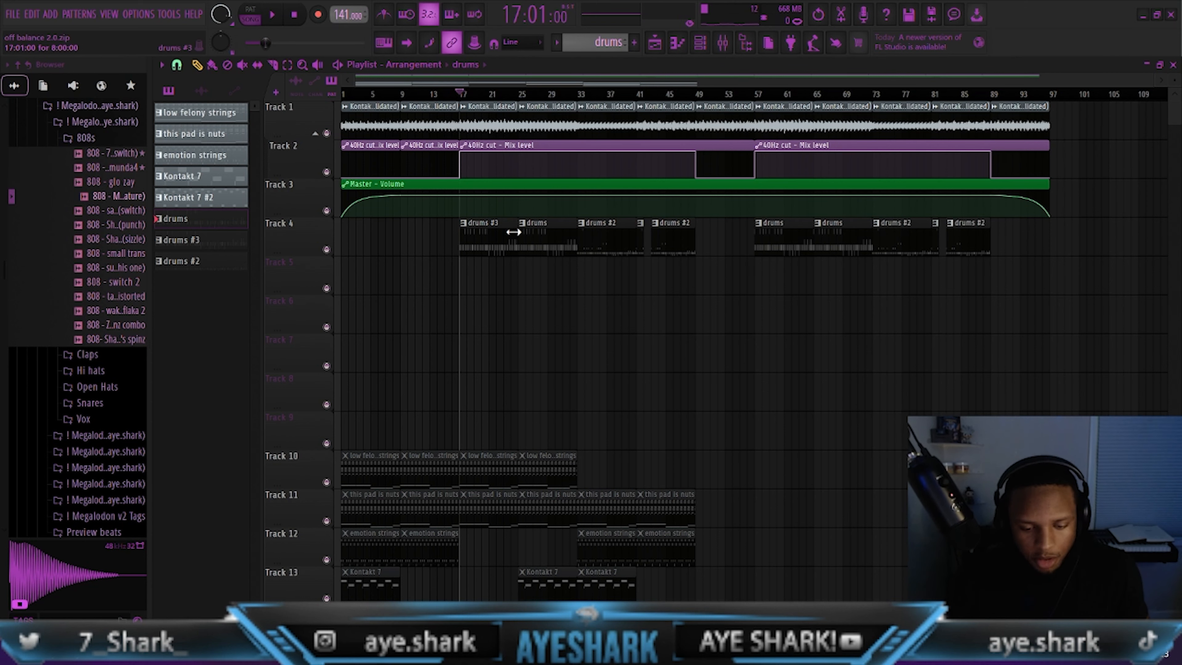
pyautogui.doubleClick(485, 235)
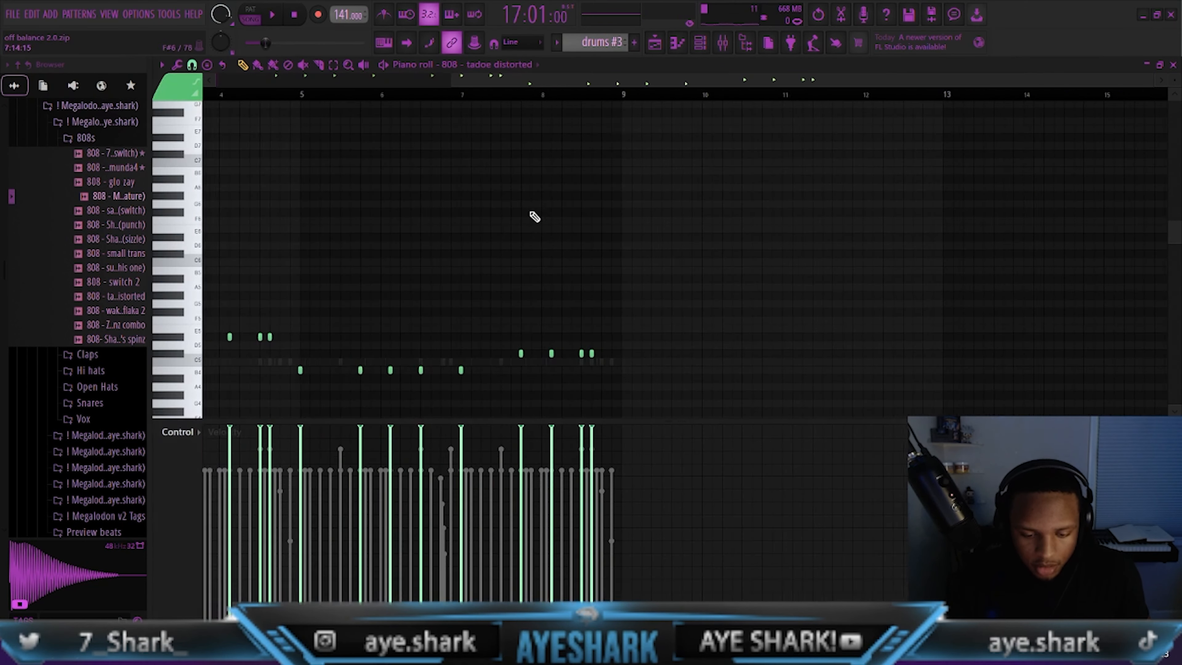
pyautogui.click(700, 43)
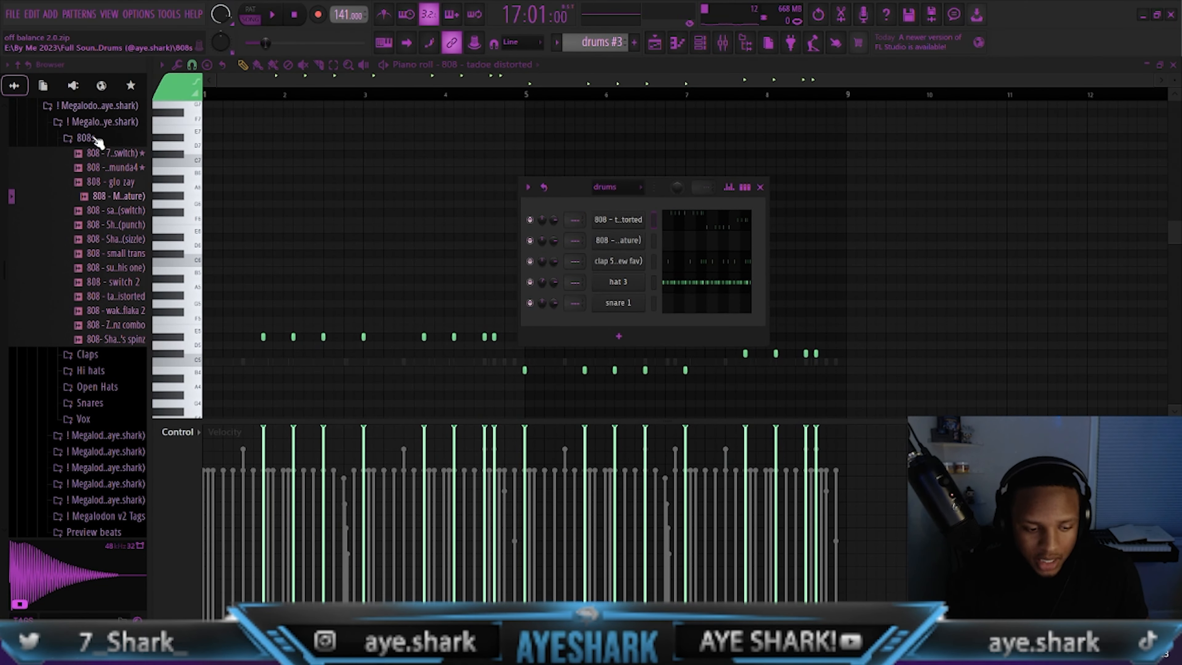
pyautogui.click(85, 138)
pyautogui.click(95, 189)
pyautogui.click(116, 245)
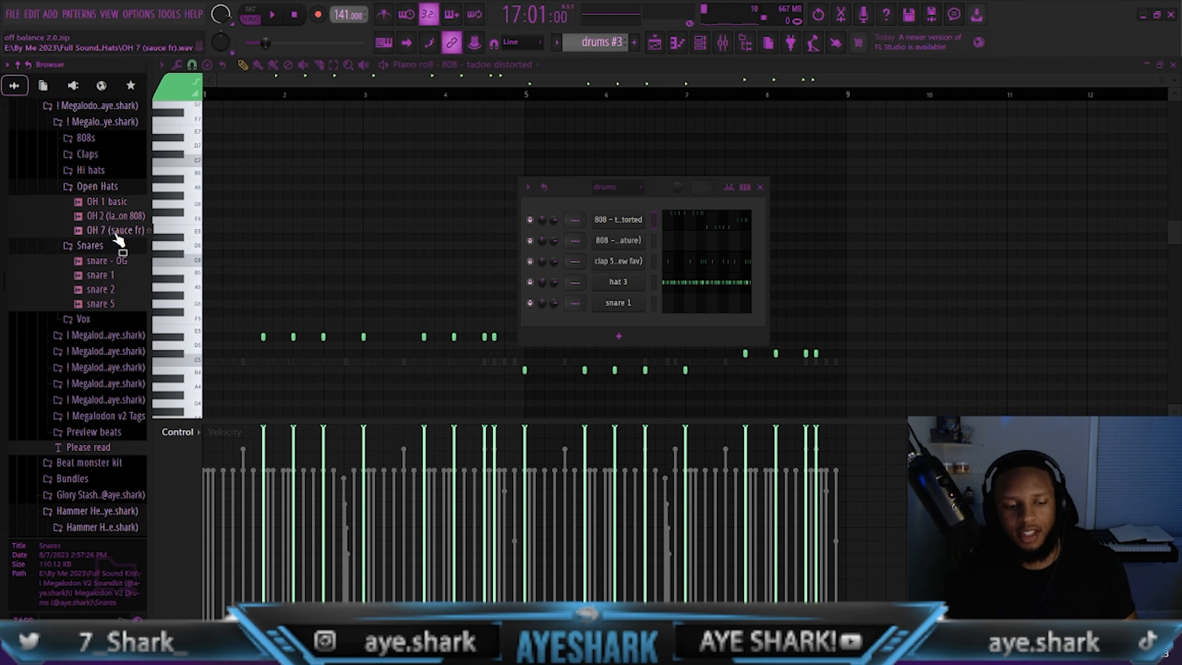
pyautogui.click(114, 232)
pyautogui.moveTo(116, 241); pyautogui.dragTo(625, 318)
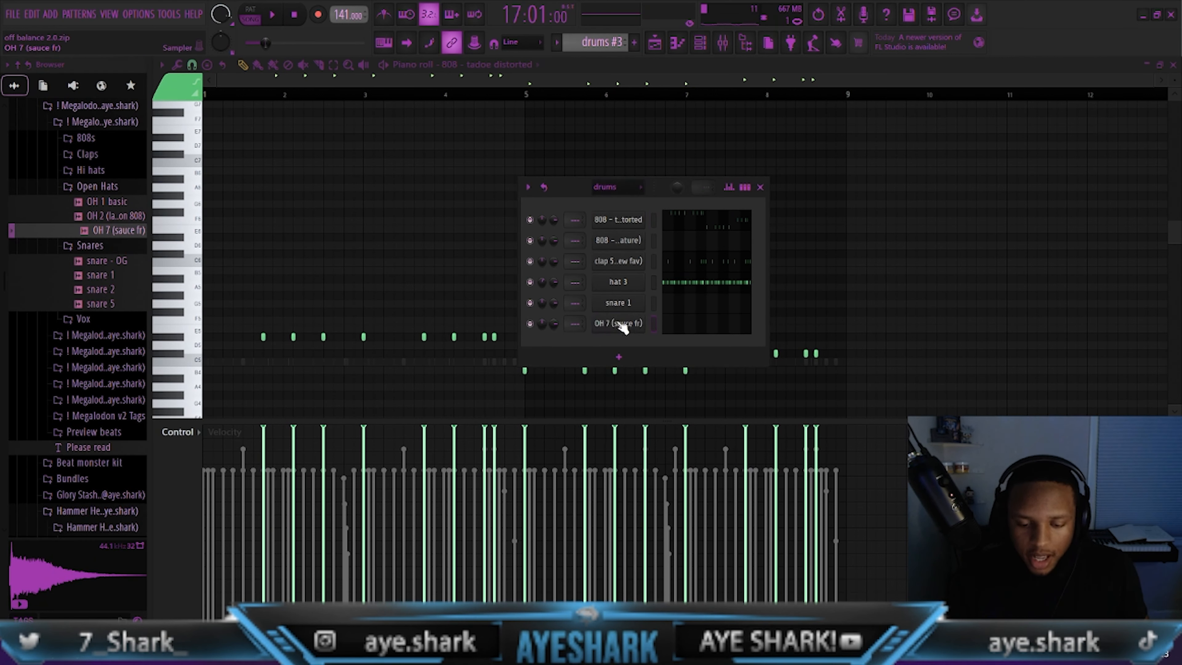
pyautogui.click(756, 187)
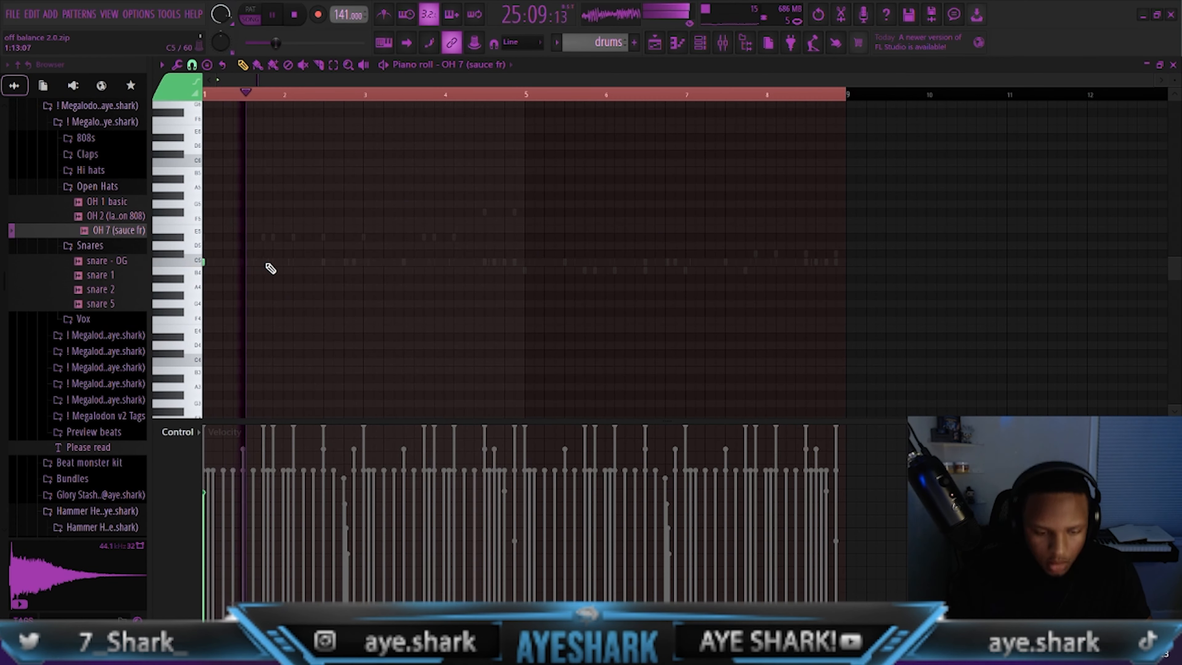
# Place C5 open hat notes in the drums pattern at step 15 of bar 1 and steps 3 and 9 of bar 2
pyautogui.press('space')
pyautogui.press('space')
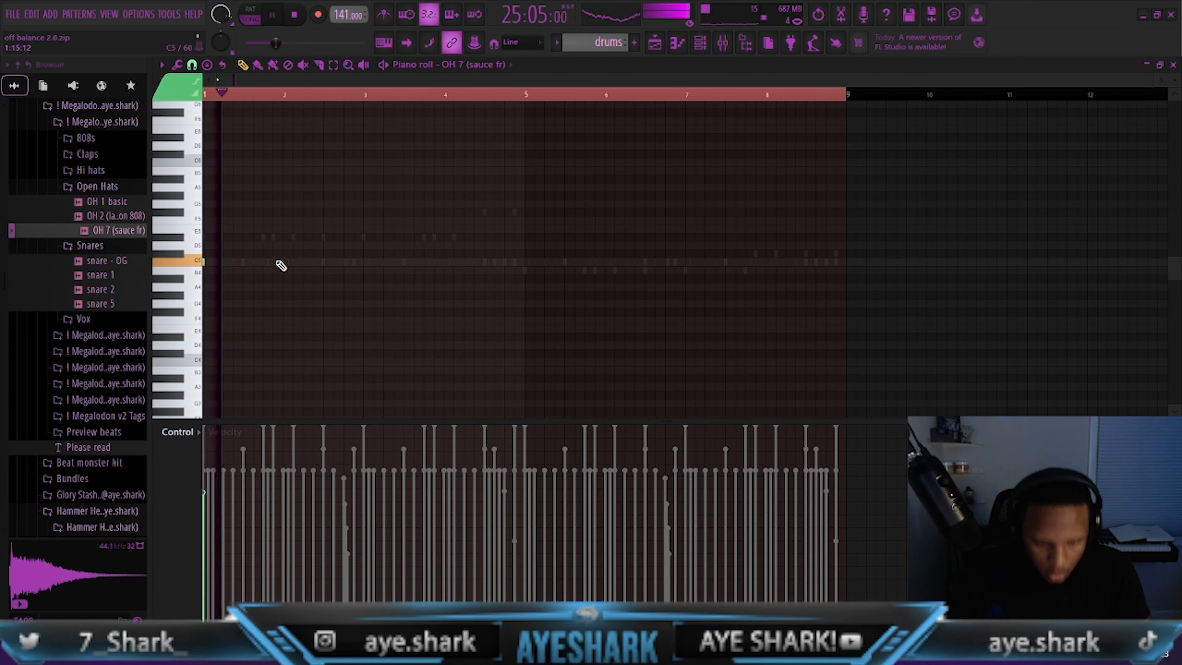
pyautogui.click(273, 262)
pyautogui.click(293, 262)
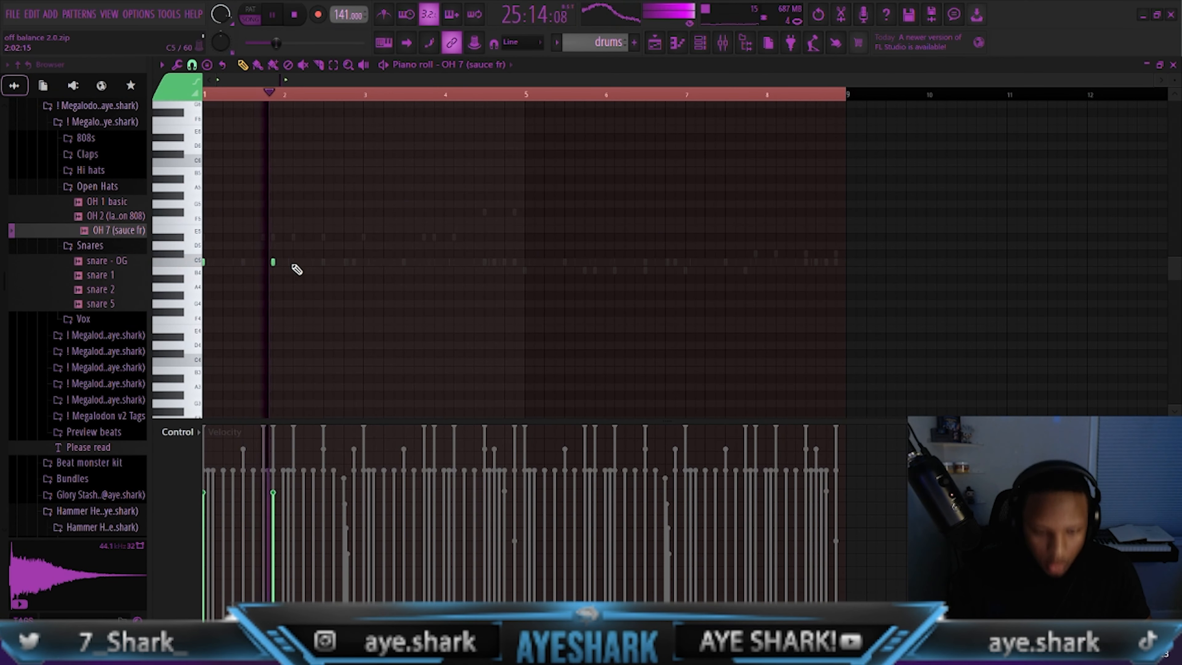
pyautogui.click(323, 262)
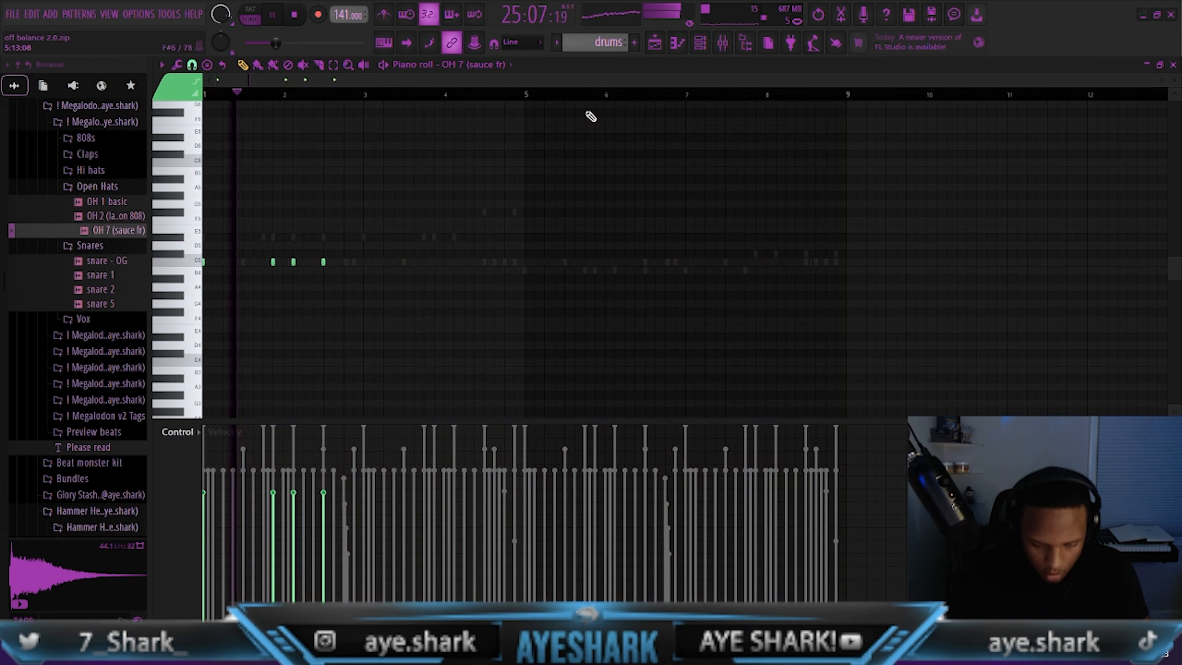
# Duplicate the open hat notes of bars 1-2 into bars 3-4, copy bars 1-4 into bars 5-8, and play the pattern
pyautogui.moveTo(364, 96); pyautogui.dragTo(1, 190)
pyautogui.hotkey('ctrl', 'b')
pyautogui.hotkey('ctrl', 'd')
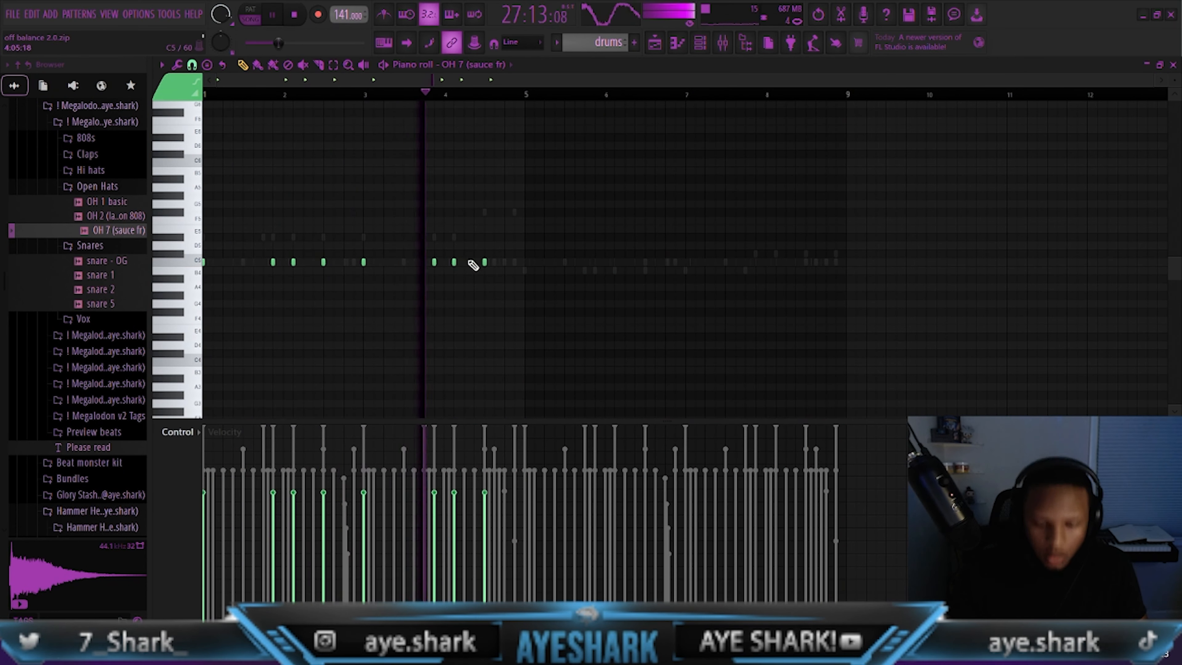
pyautogui.moveTo(526, 95); pyautogui.dragTo(1, 179)
pyautogui.hotkey('ctrl', 'b')
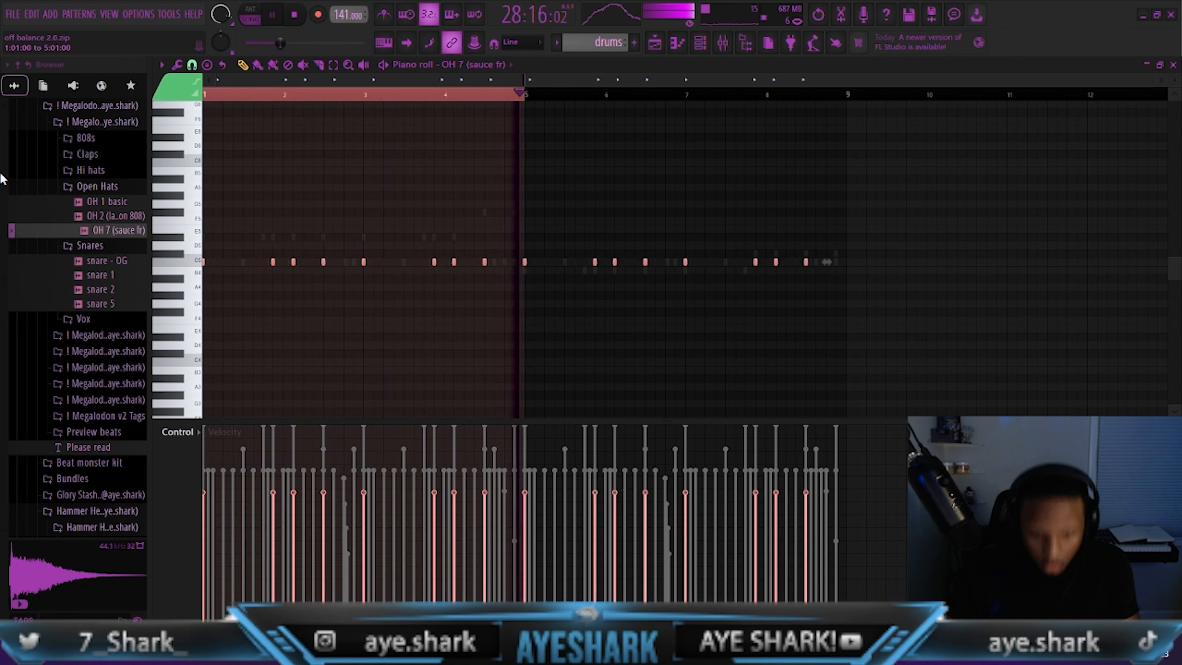
pyautogui.hotkey('ctrl', 'd')
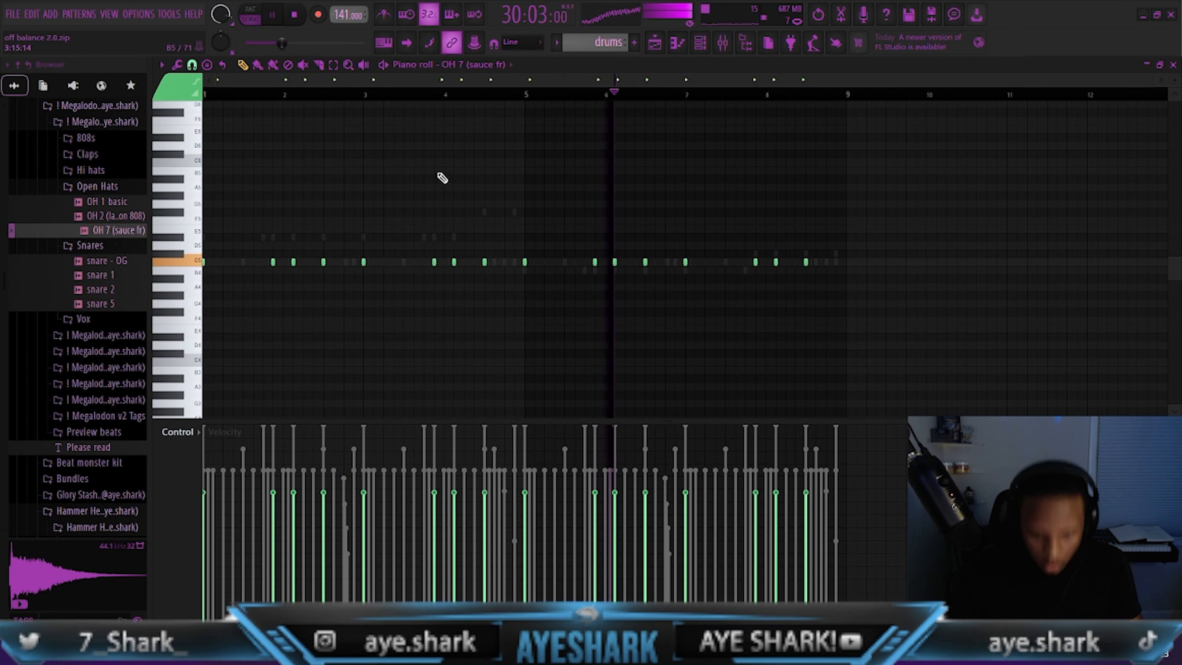
pyautogui.click(221, 95)
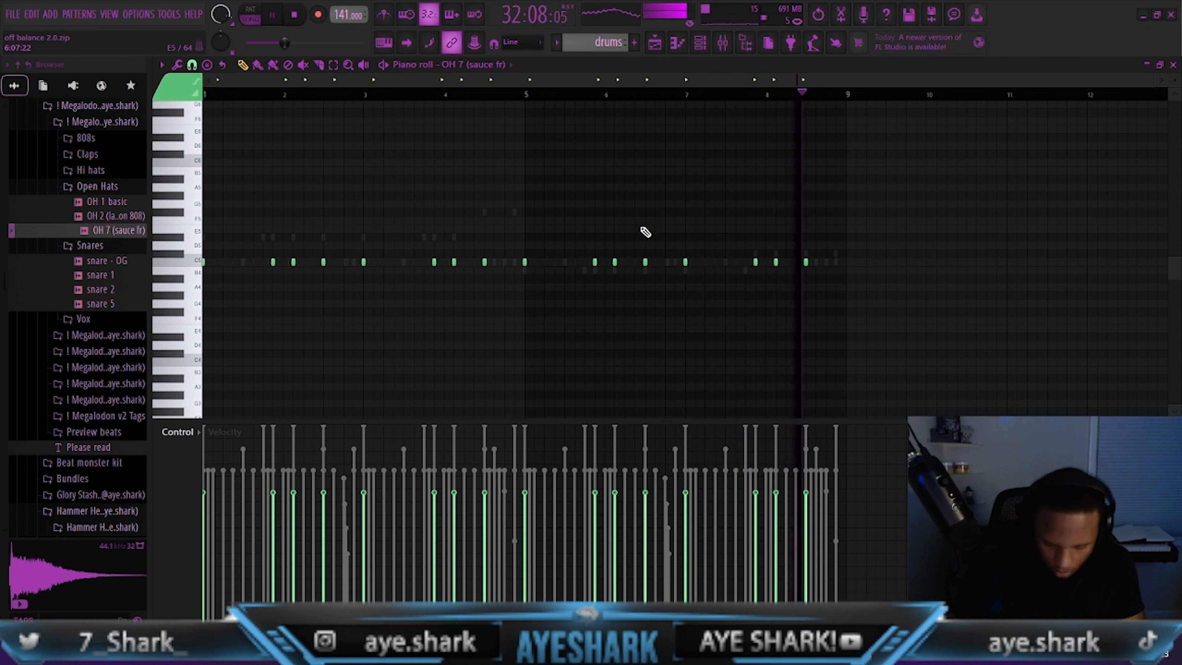
# Make the drums #2 clip starting at bar 43 a unique pattern and open its 808 notes from bar 1
pyautogui.click(664, 45)
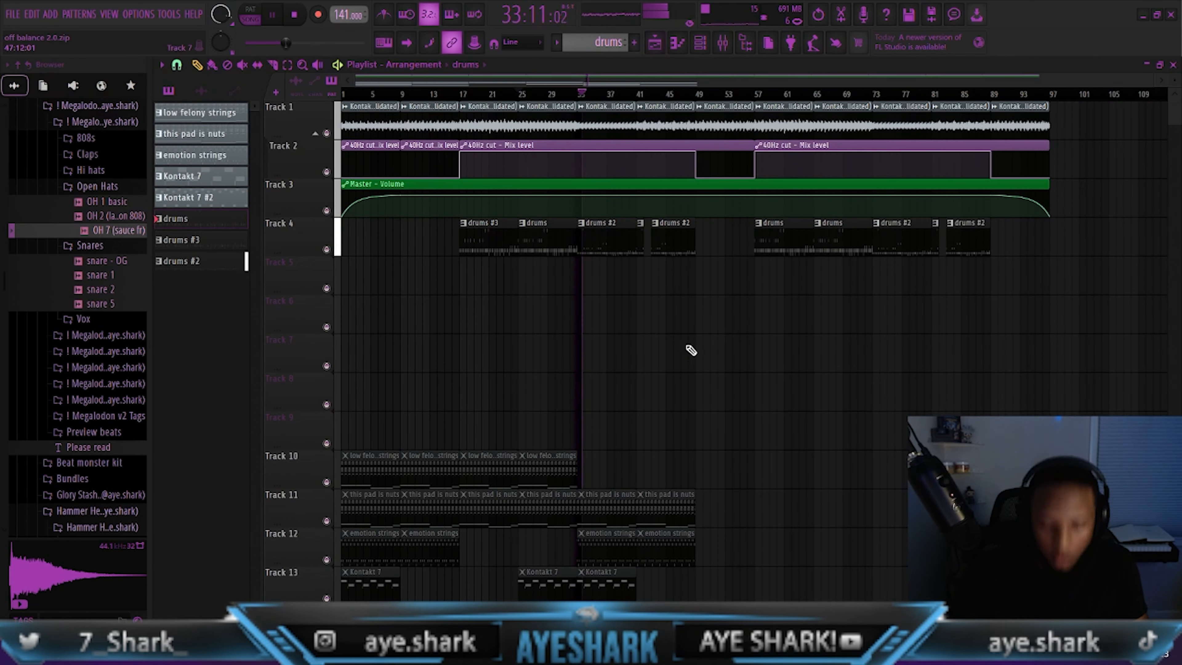
pyautogui.click(656, 224)
pyautogui.click(698, 296)
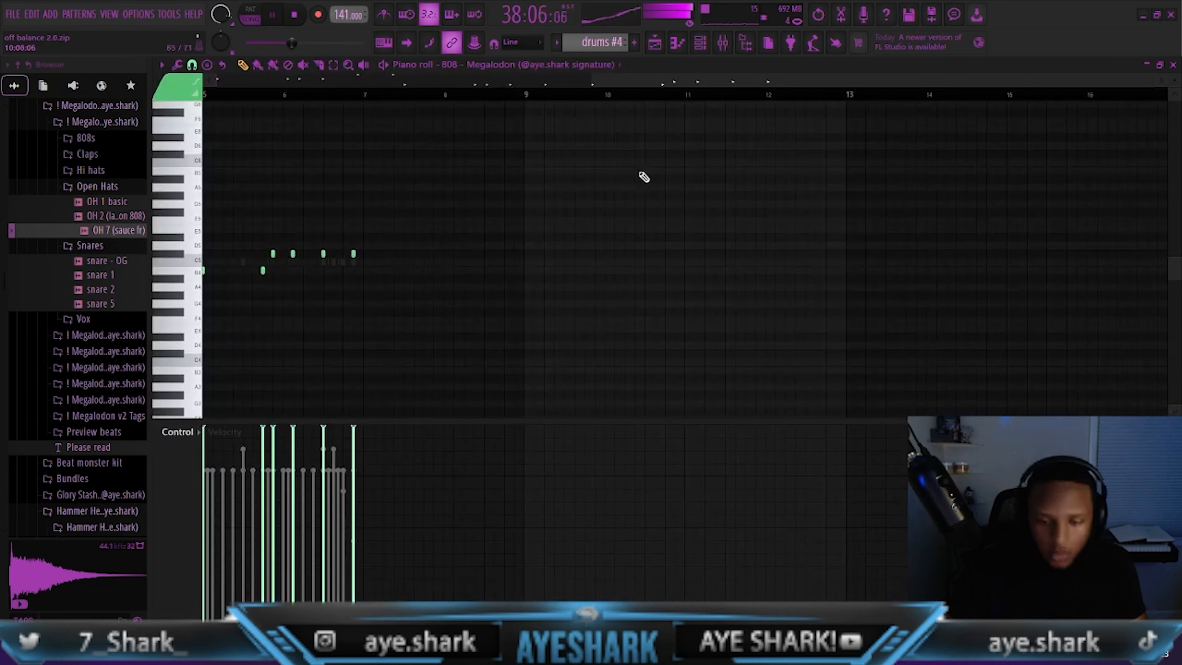
pyautogui.moveTo(644, 80); pyautogui.dragTo(82, 128)
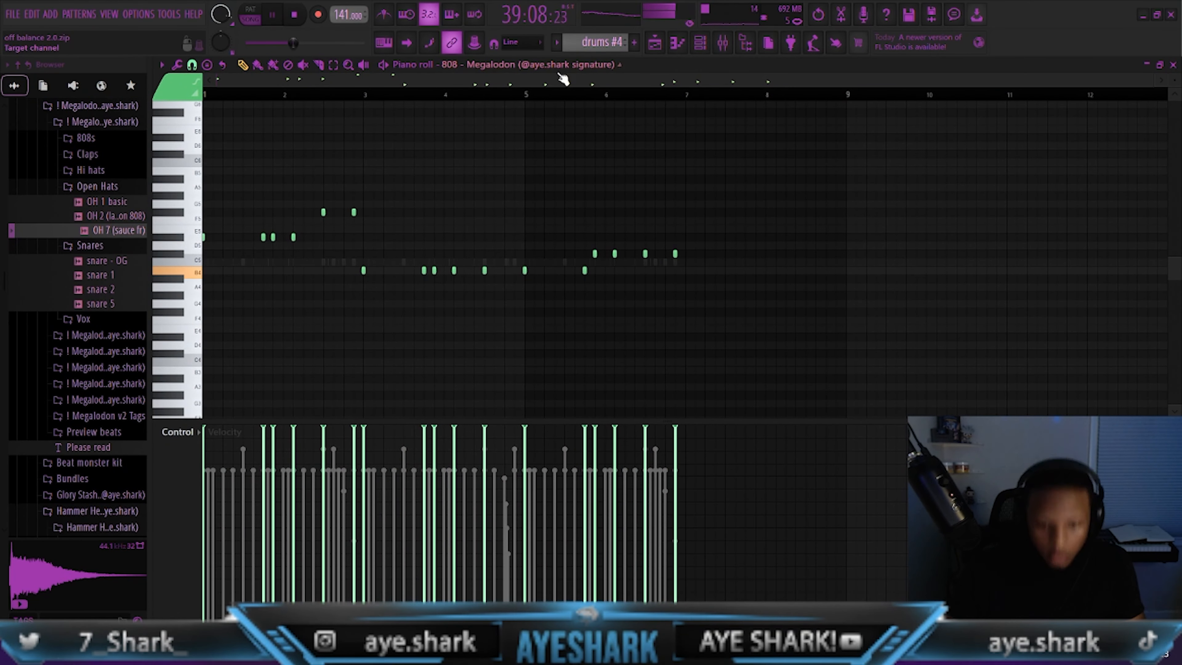
# Open the OH 7 (sauce fr) notes in drums #4 and place C5 hits at steps 1 and 15 of bar 1
pyautogui.click(560, 74)
pyautogui.click(517, 201)
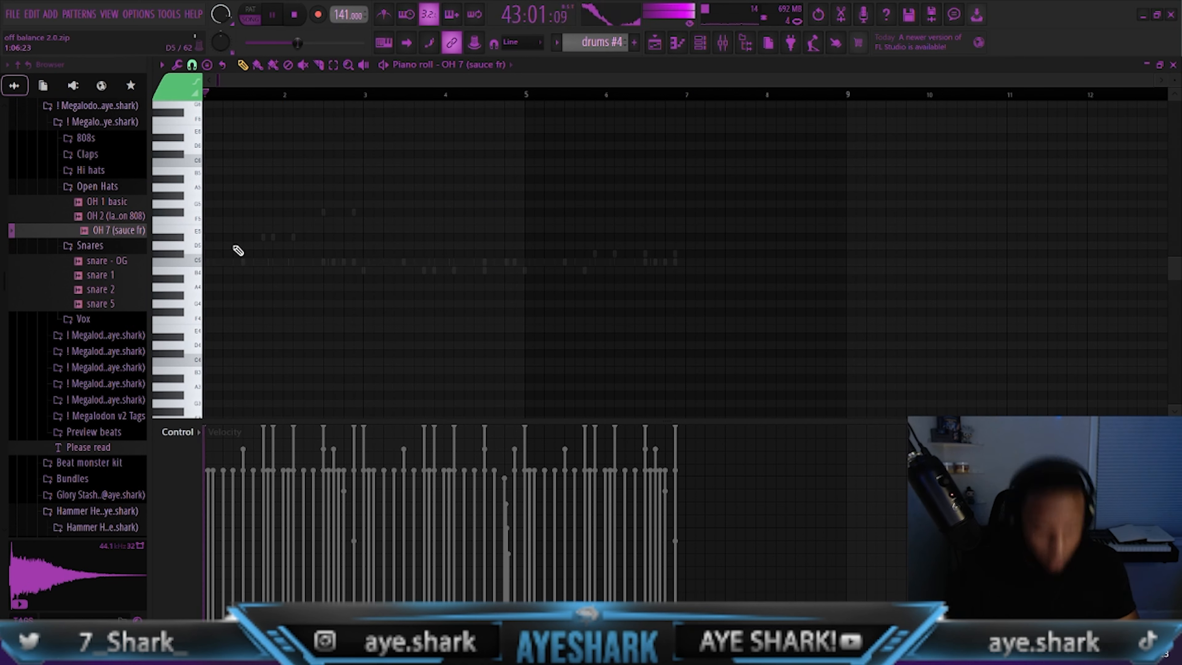
pyautogui.click(263, 262)
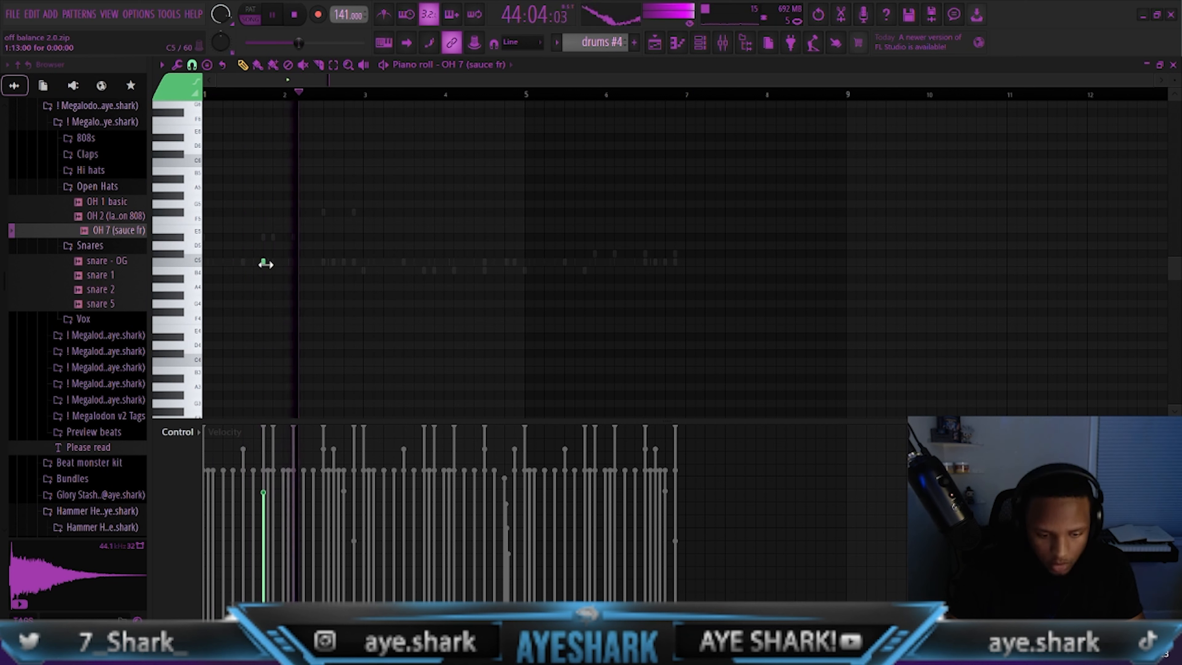
pyautogui.press('space')
pyautogui.moveTo(264, 262); pyautogui.dragTo(269, 264)
pyautogui.press('space')
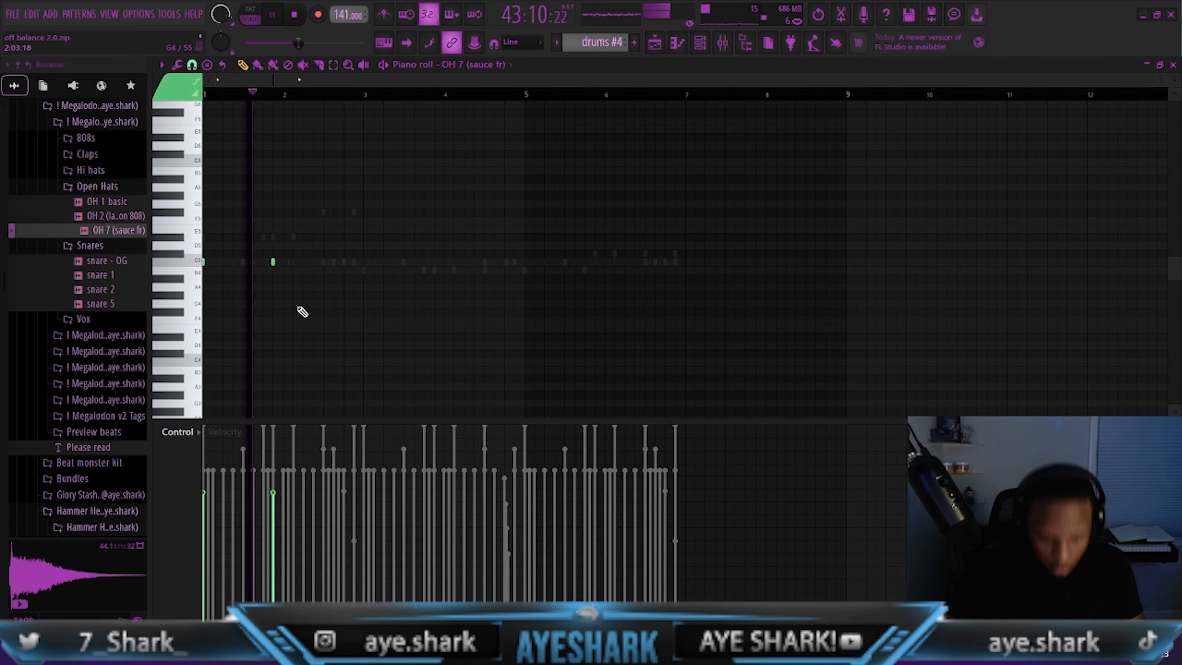
# Add C5 open hat notes at steps 3 and 9 of bar 2 and replay the pattern
pyautogui.click(294, 262)
pyautogui.click(324, 262)
pyautogui.click(353, 263)
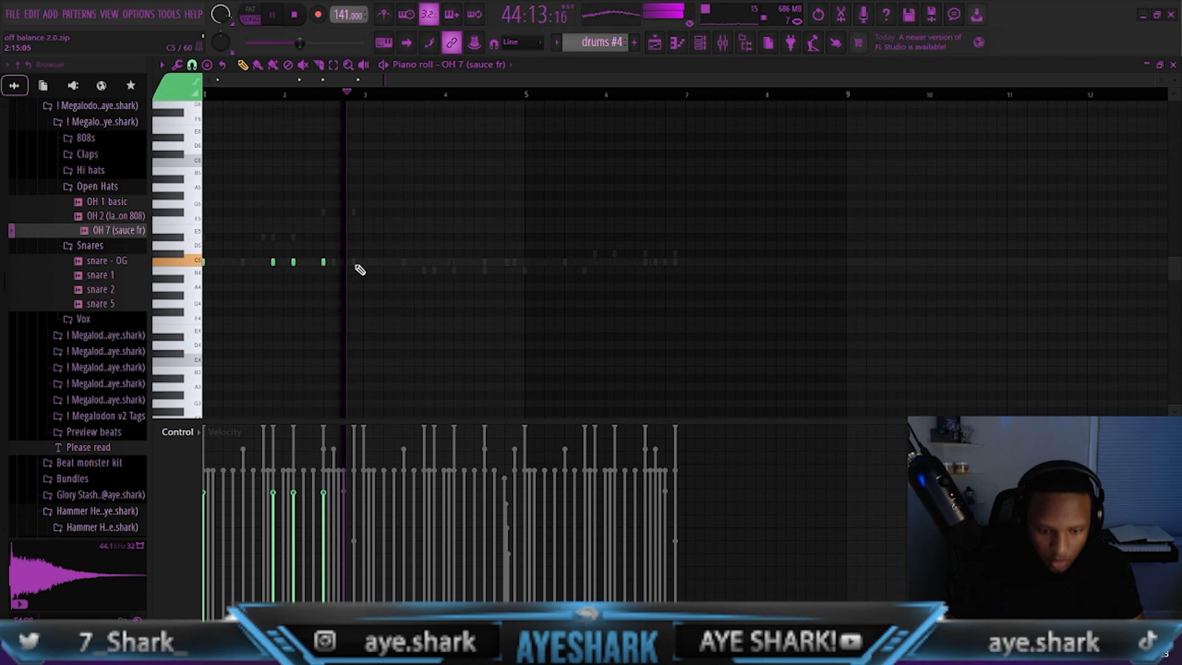
pyautogui.press('space')
pyautogui.press('space')
pyautogui.rightClick(354, 262)
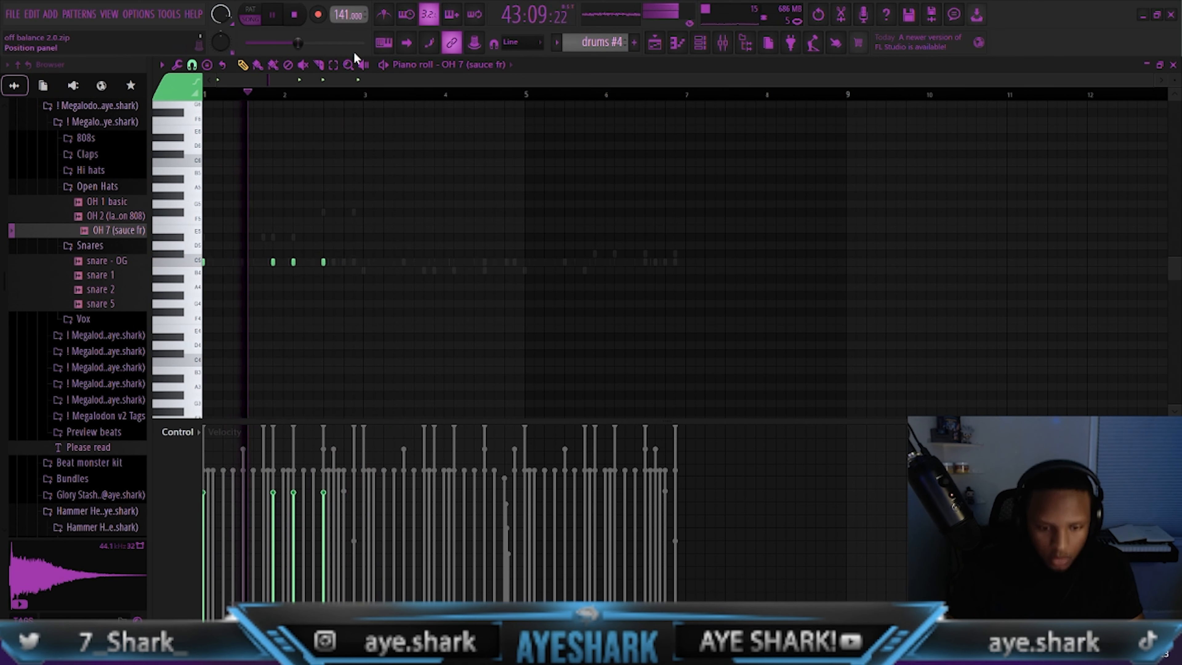
# Duplicate the open hat notes of bars 1-2 into bars 3-4, keeping the hit at the start of bar 3
pyautogui.moveTo(363, 95); pyautogui.dragTo(198, 182)
pyautogui.hotkey('ctrl', 'b')
pyautogui.hotkey('ctrl', 'd')
pyautogui.rightClick(364, 263)
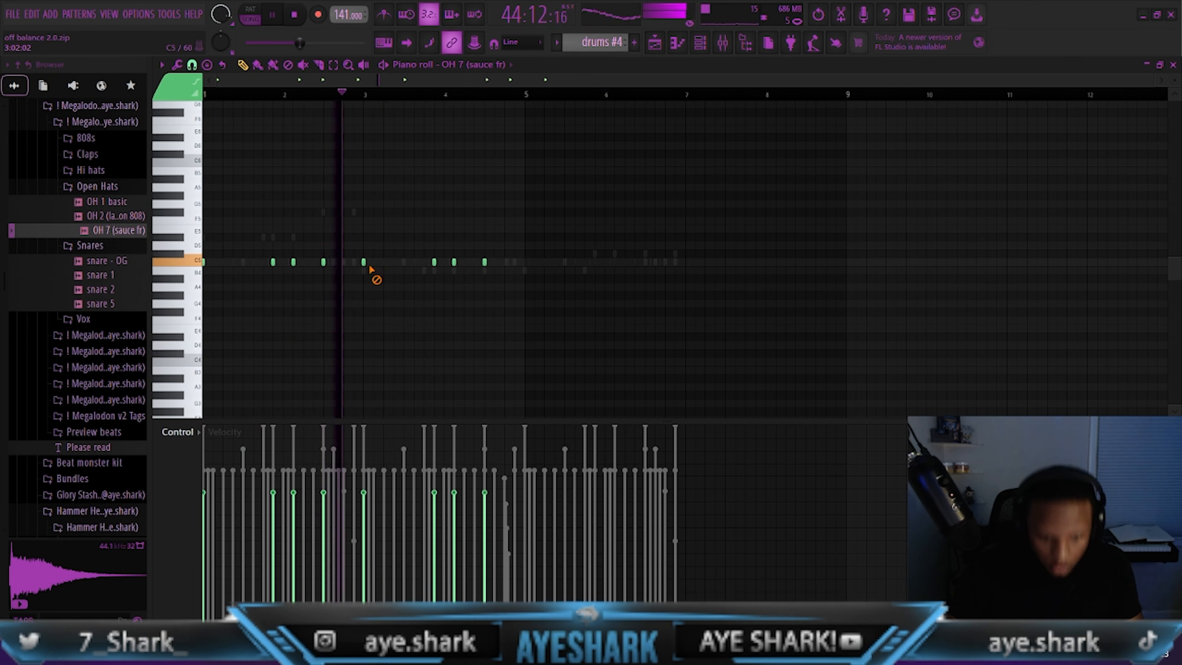
pyautogui.click(363, 263)
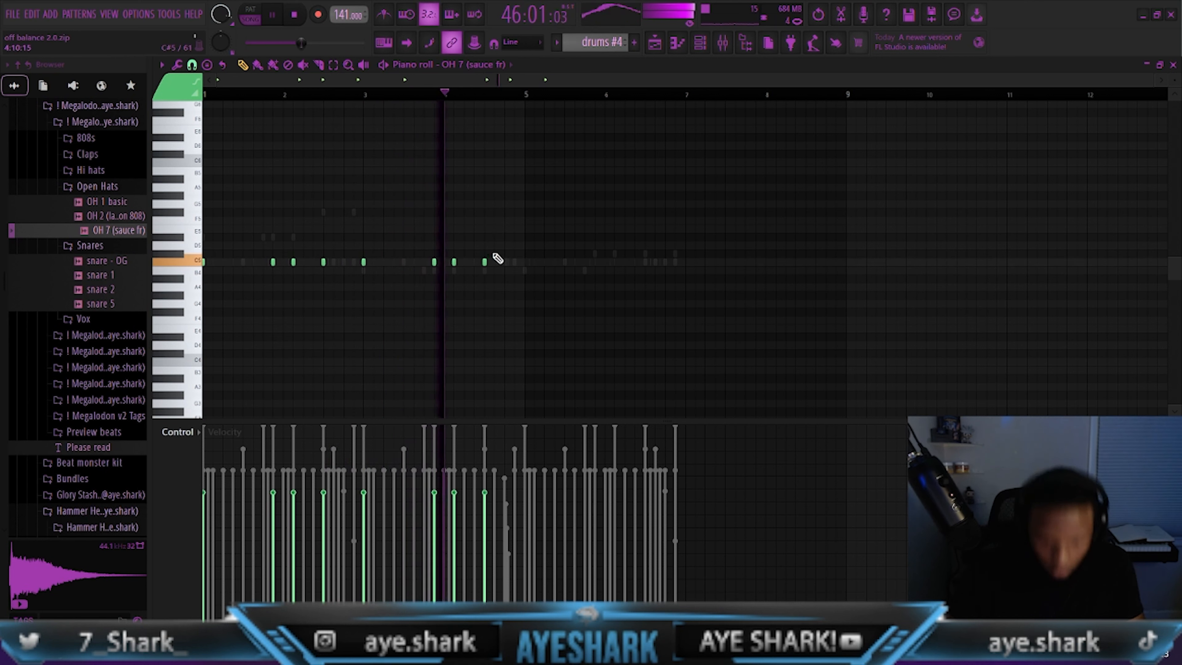
# Copy the open hat notes of bars 1-4 into bars 5-8 and delete the copied notes from bar 7 onward
pyautogui.moveTo(526, 96); pyautogui.dragTo(34, 166)
pyautogui.hotkey('ctrl', 'b')
pyautogui.hotkey('ctrl', 'd')
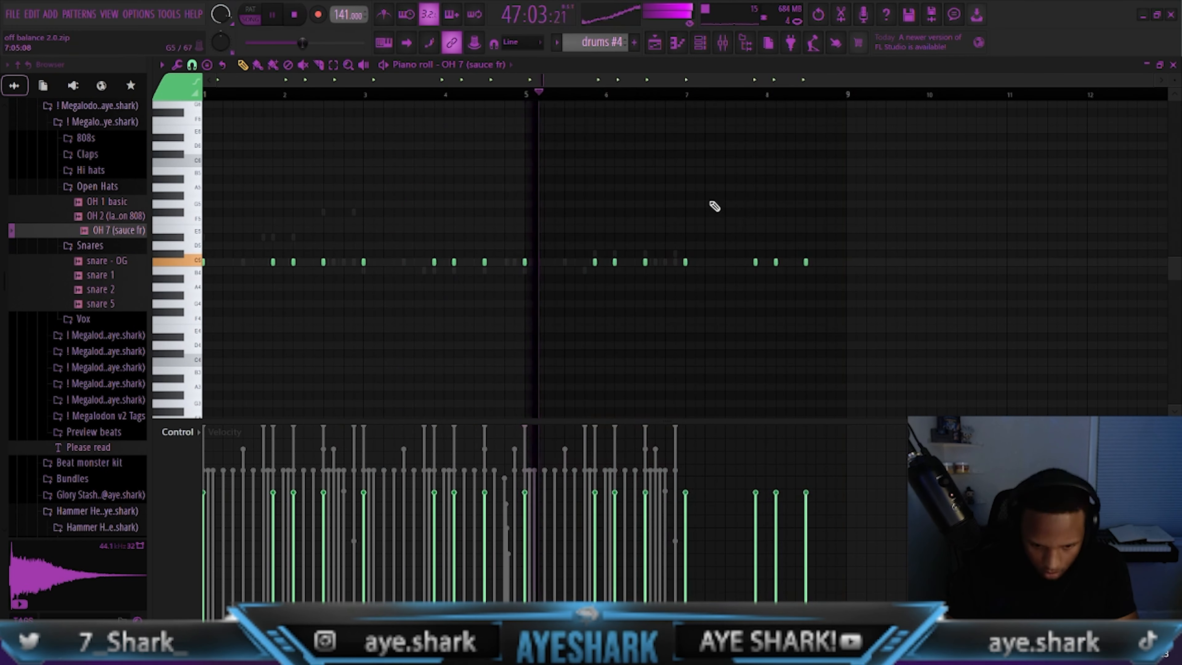
pyautogui.moveTo(855, 242); pyautogui.dragTo(729, 293)
pyautogui.press('Delete')
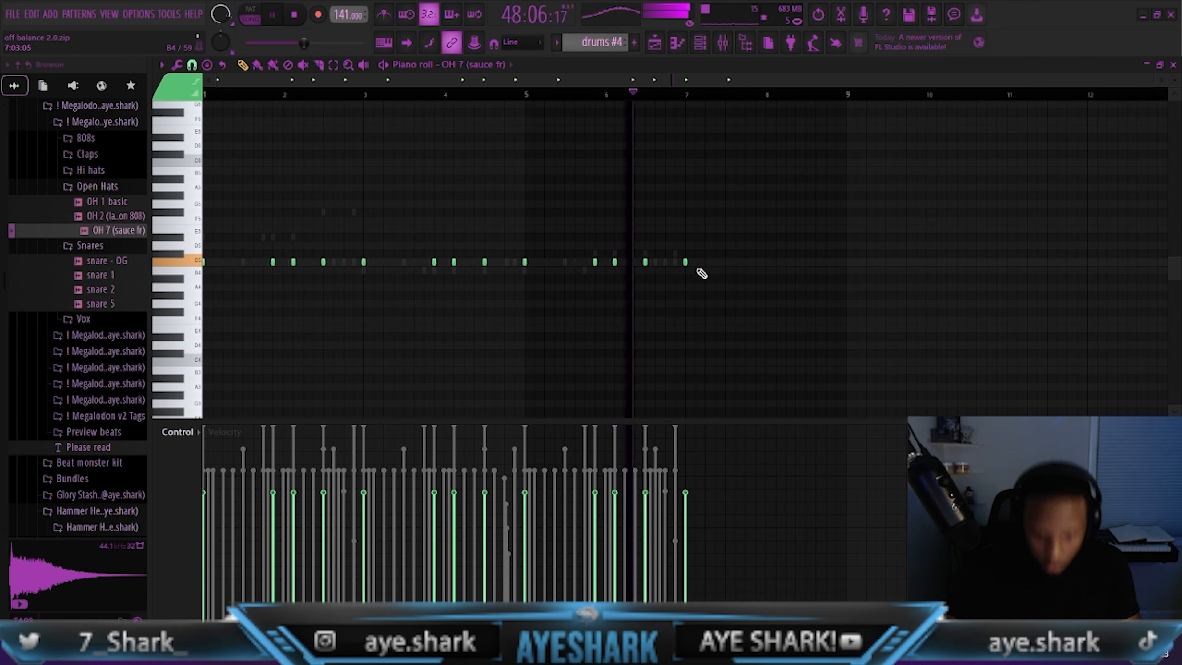
pyautogui.rightClick(684, 262)
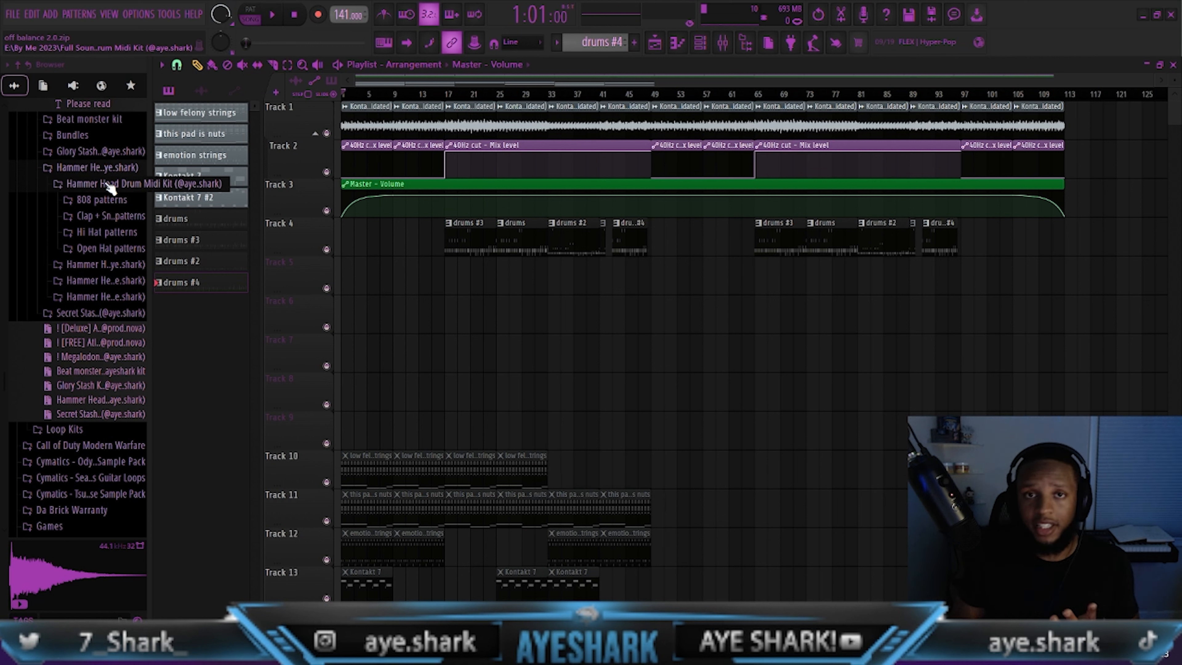
# Look through the Hammer Head Drum Midi Kit and Drum Stash folders in the sample browser
pyautogui.click(110, 185)
pyautogui.click(114, 202)
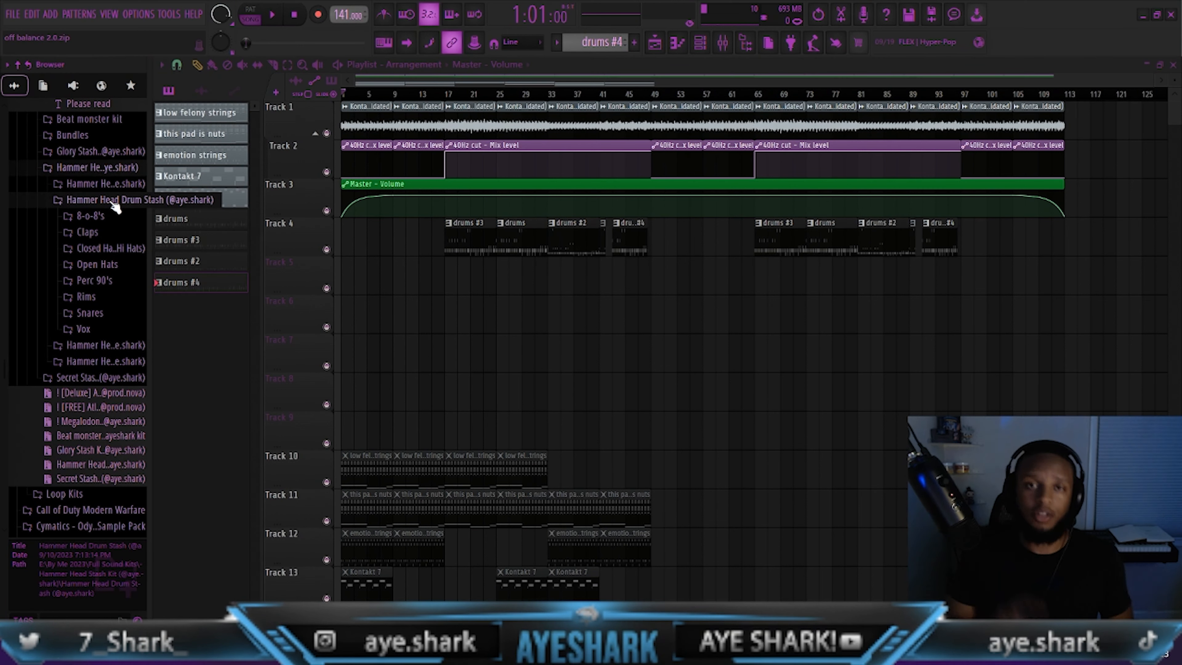
pyautogui.click(114, 201)
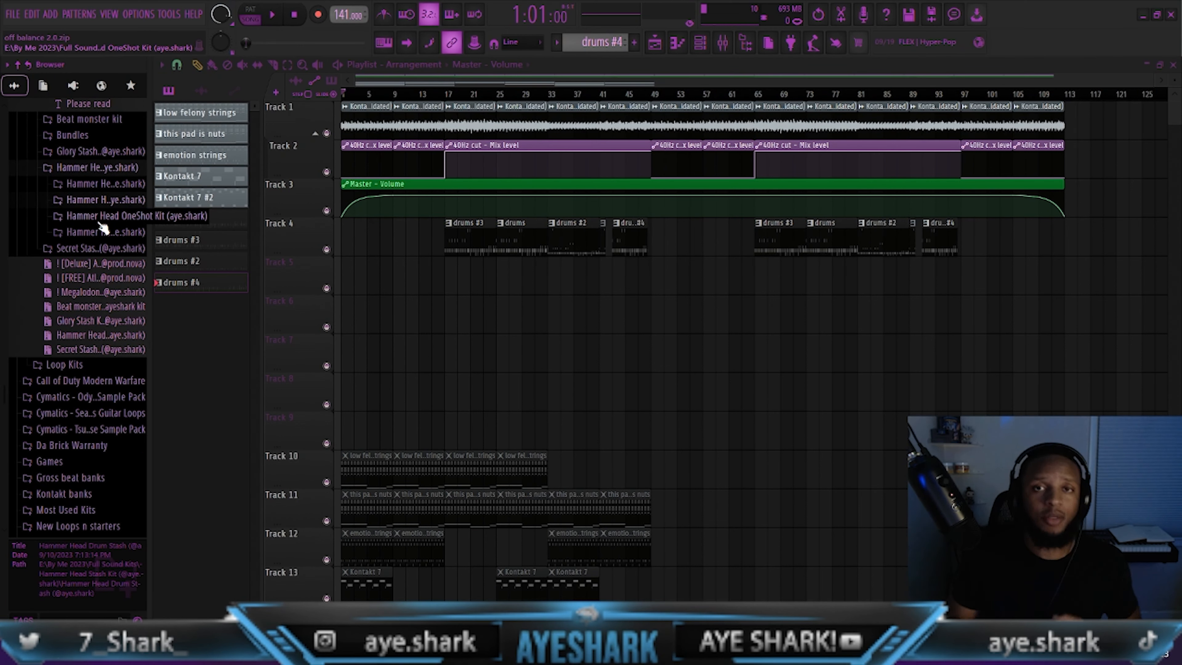